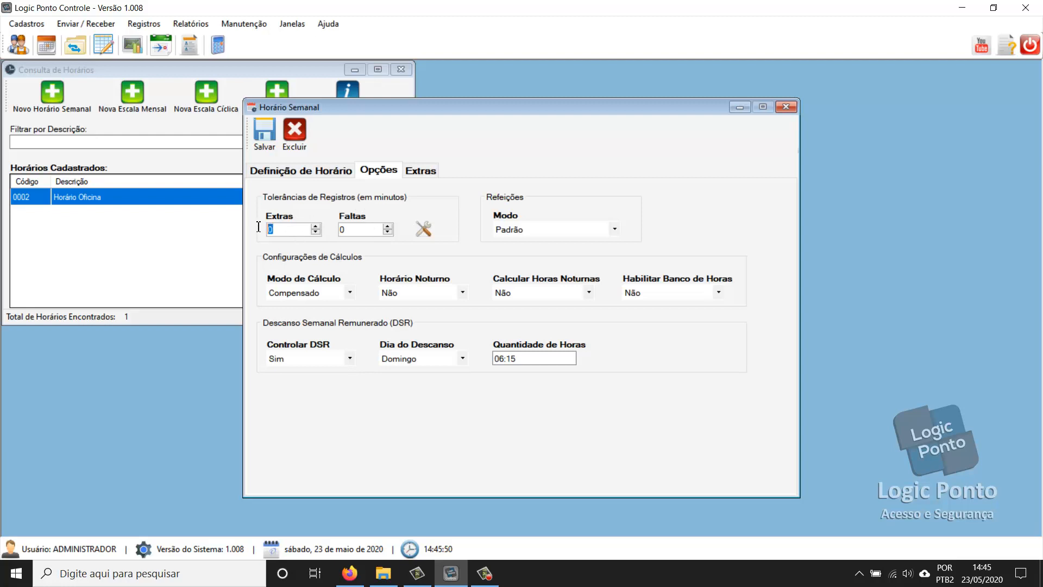
Examine the record tolerance fields for extras and absences alongside the weekly entry and exit times of Horário Oficina.
{"action": "key", "text": "Tab"}
{"action": "left_click_drag", "start_coordinate": [279, 233], "coordinate": [270, 230]}
{"action": "key", "text": "Tab"}
{"action": "left_click_drag", "start_coordinate": [288, 230], "coordinate": [270, 231]}
{"action": "left_click", "coordinate": [281, 232]}
{"action": "left_click", "coordinate": [299, 172]}
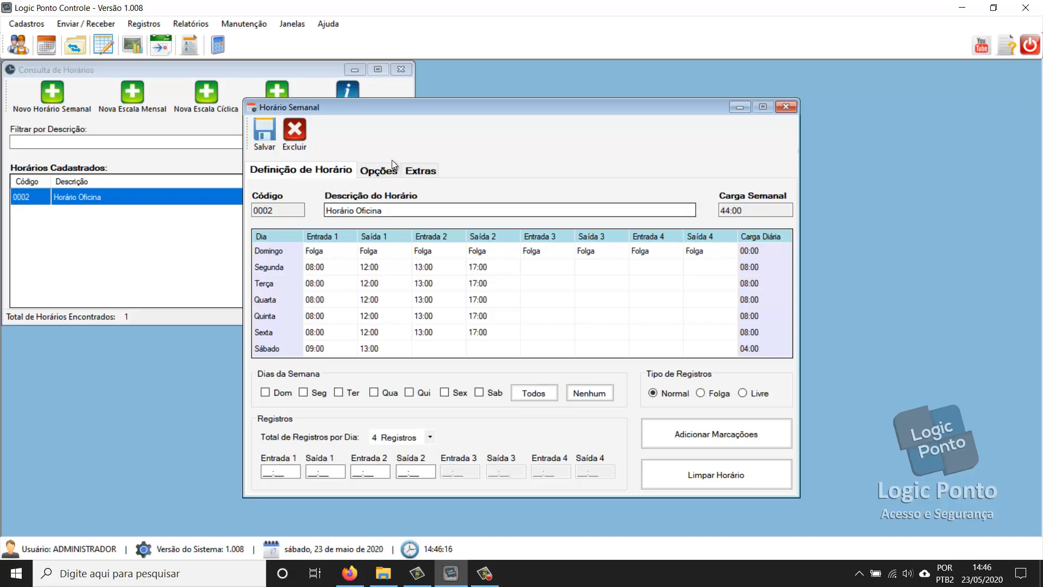
{"action": "left_click", "coordinate": [379, 170]}
{"action": "double_click", "coordinate": [269, 230]}
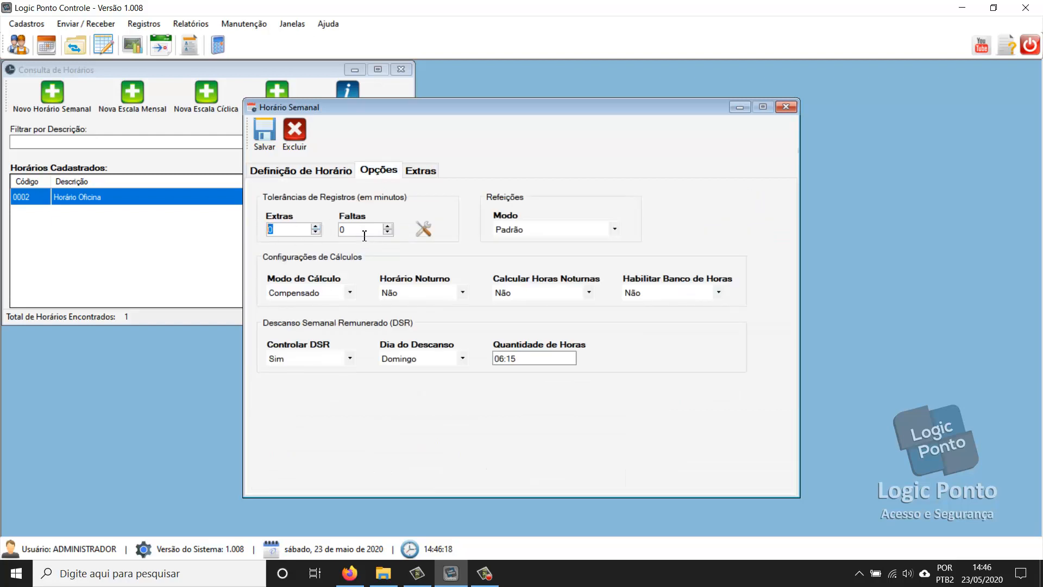
{"action": "left_click_drag", "start_coordinate": [363, 234], "coordinate": [331, 229]}
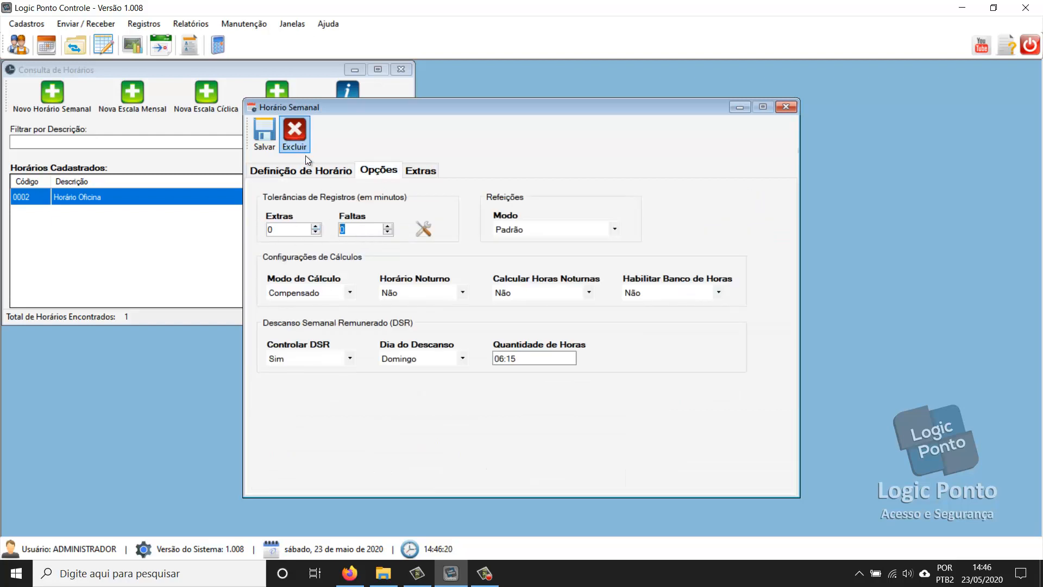
{"action": "left_click", "coordinate": [310, 172]}
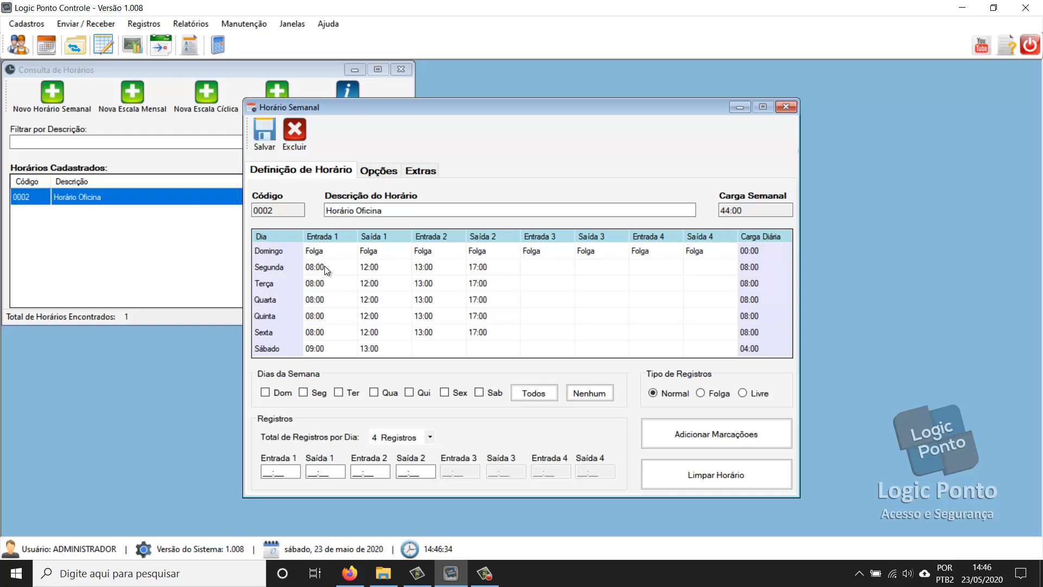
{"action": "left_click", "coordinate": [373, 172]}
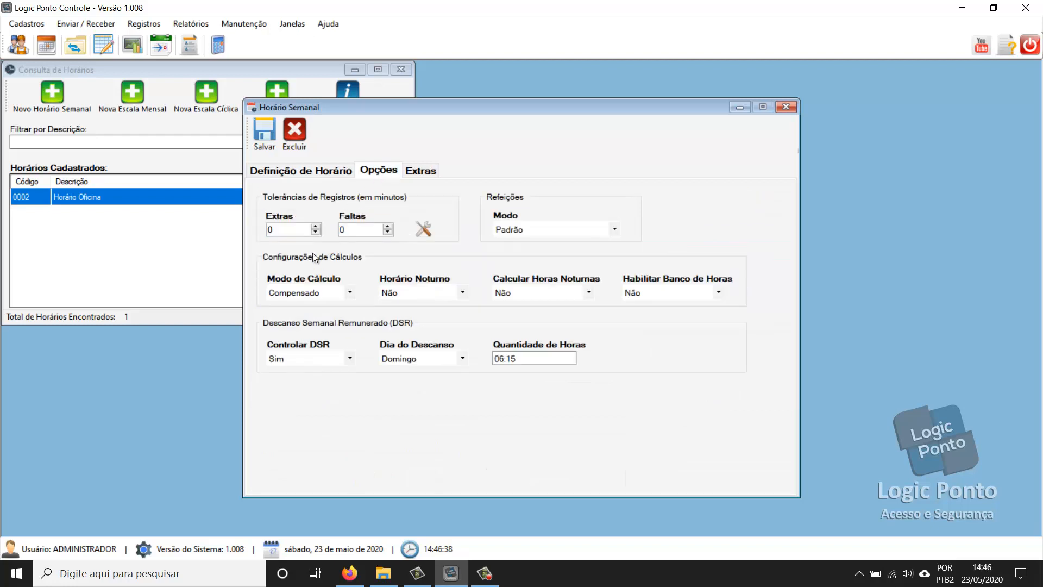
Set the Extras and Faltas tolerances to 5 minutes each and review the weekly schedule against them.
{"action": "double_click", "coordinate": [272, 229]}
{"action": "type", "text": "5"}
{"action": "double_click", "coordinate": [341, 229]}
{"action": "type", "text": "5"}
{"action": "left_click", "coordinate": [310, 170]}
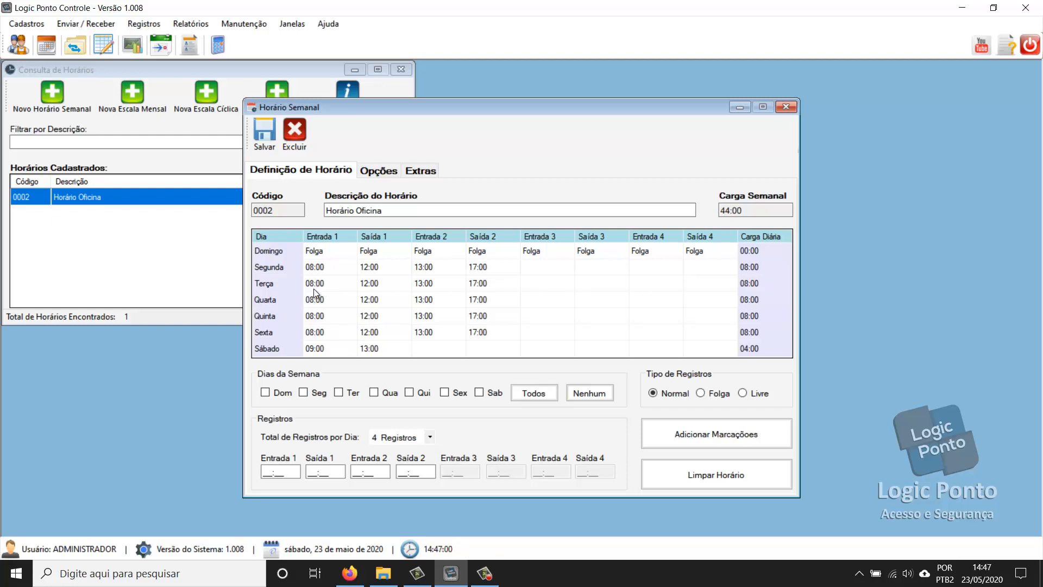
{"action": "left_click", "coordinate": [379, 170]}
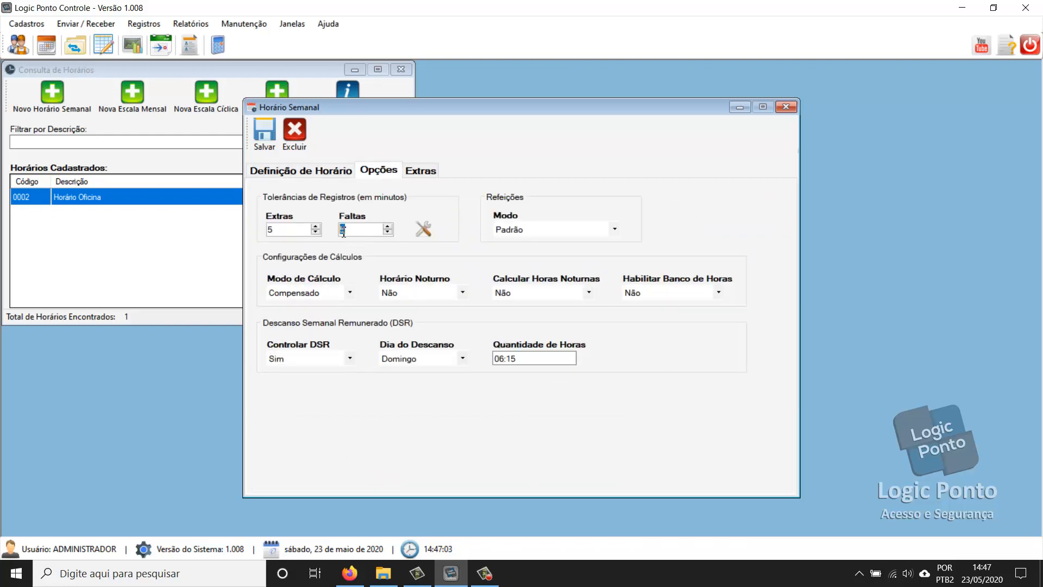
{"action": "double_click", "coordinate": [344, 235]}
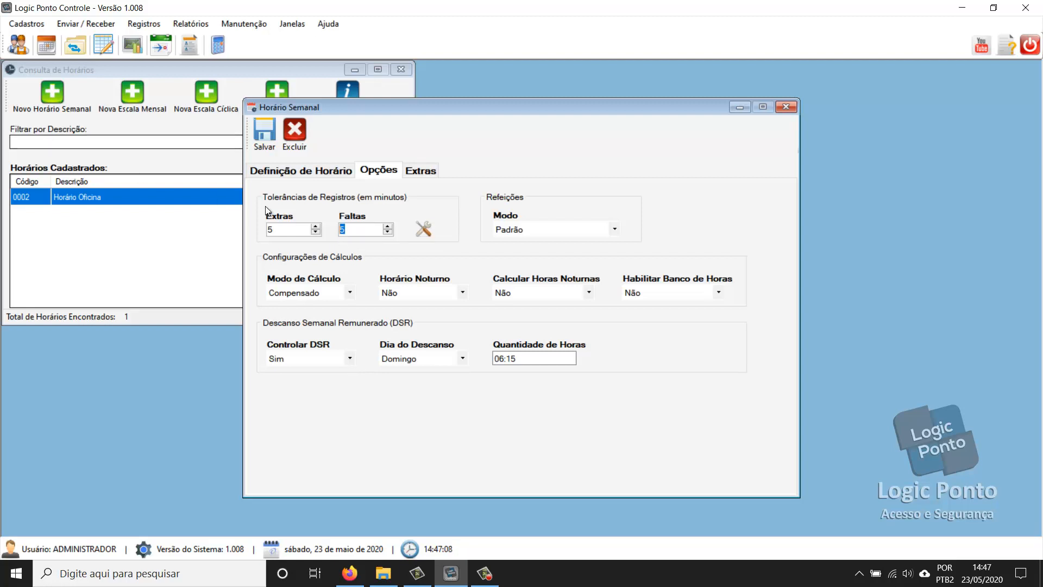
{"action": "left_click", "coordinate": [278, 172]}
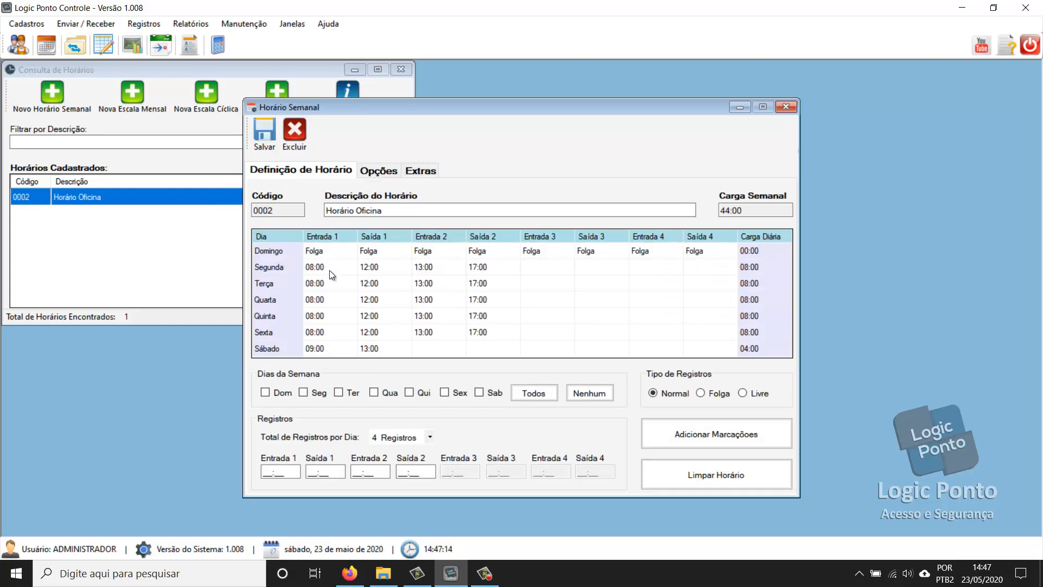
{"action": "left_click", "coordinate": [379, 171]}
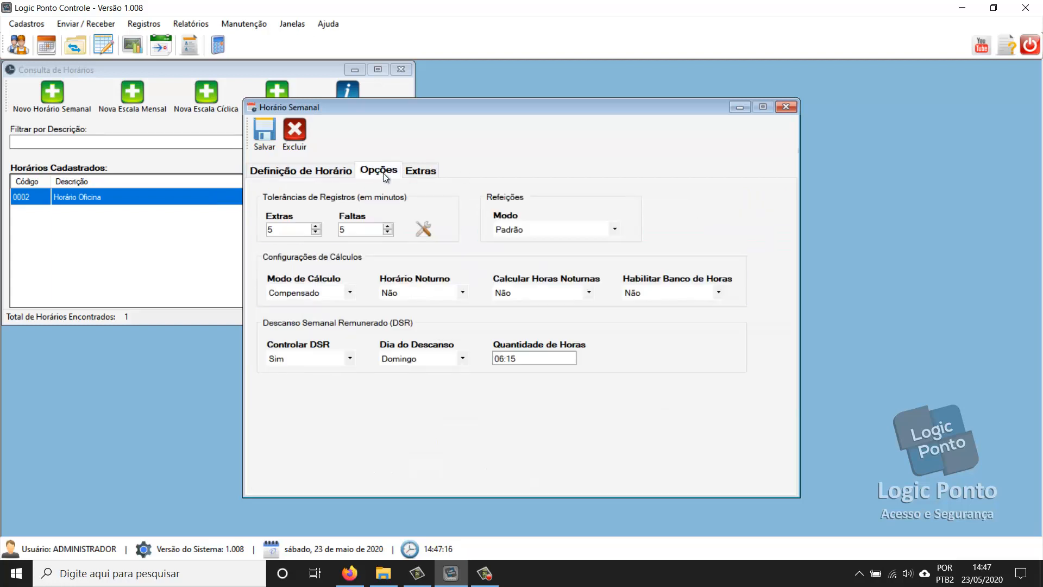
Try Extras and Faltas tolerance pairs of 10 and 5, 5 and 10, and 0 and 0 minutes.
{"action": "left_click", "coordinate": [304, 227]}
{"action": "type", "text": "10"}
{"action": "key", "text": "Tab"}
{"action": "type", "text": "5"}
{"action": "double_click", "coordinate": [276, 225]}
{"action": "type", "text": "5"}
{"action": "key", "text": "Tab"}
{"action": "type", "text": "10"}
{"action": "key", "text": "shift+Tab"}
{"action": "type", "text": "0"}
{"action": "key", "text": "Tab"}
{"action": "type", "text": "0"}
Set both the Extras and Faltas tolerances back to 5 minutes.
{"action": "left_click", "coordinate": [274, 230]}
{"action": "key", "text": "BackSpace"}
{"action": "type", "text": "5"}
{"action": "key", "text": "Tab"}
{"action": "type", "text": "5"}
Compare the schedule's daily entry and exit times with the general Extras and Faltas tolerance settings.
{"action": "left_click", "coordinate": [304, 171]}
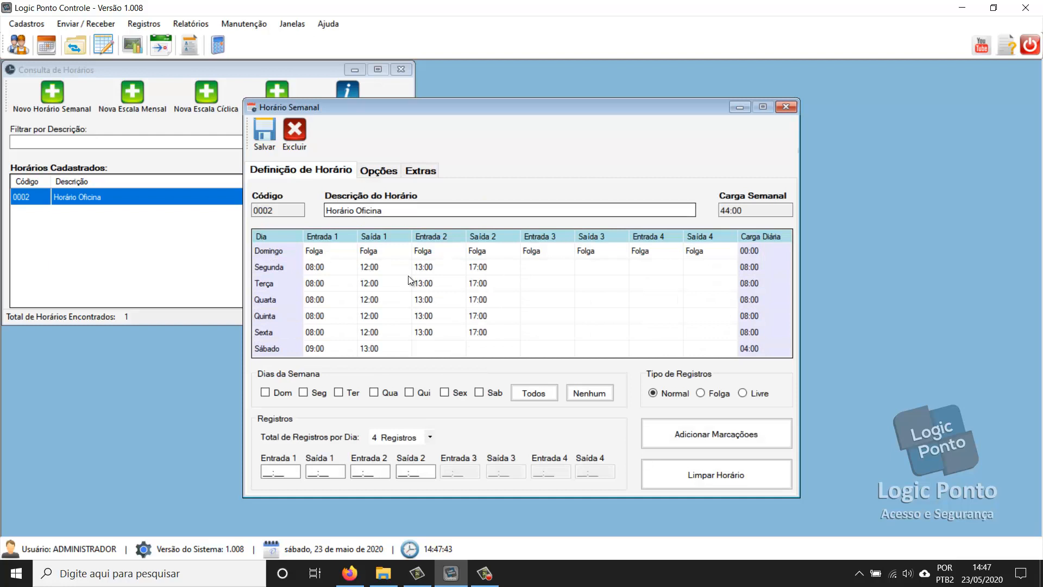
{"action": "left_click", "coordinate": [372, 172]}
{"action": "left_click", "coordinate": [305, 174]}
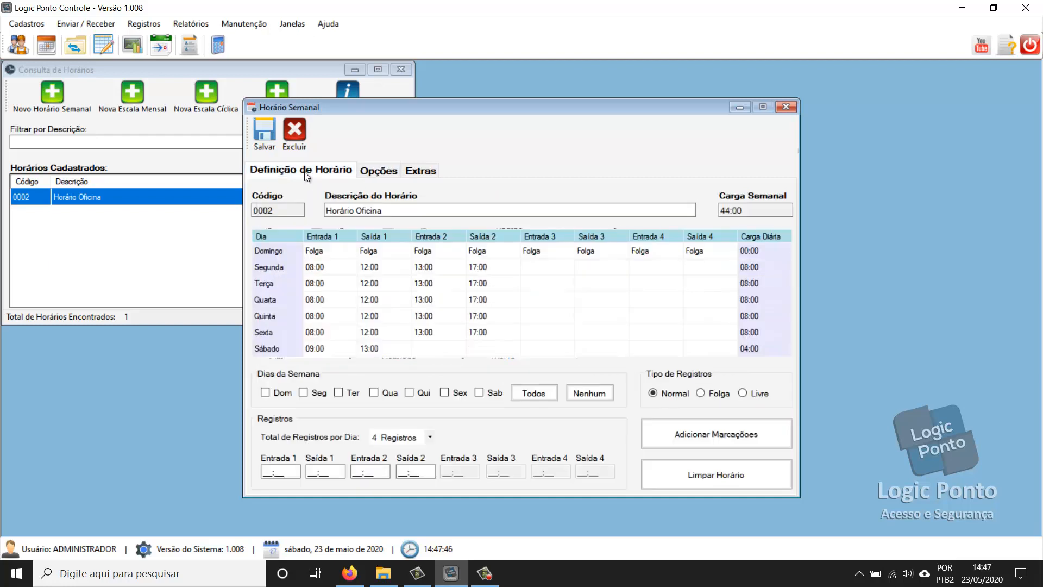
{"action": "left_click", "coordinate": [370, 176]}
{"action": "left_click", "coordinate": [287, 227]}
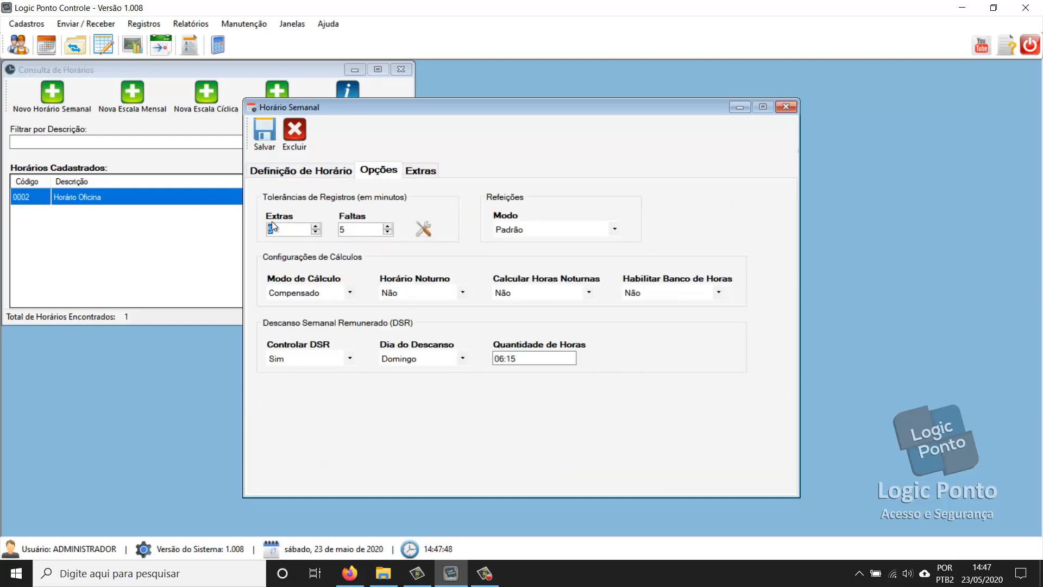
{"action": "left_click", "coordinate": [298, 170]}
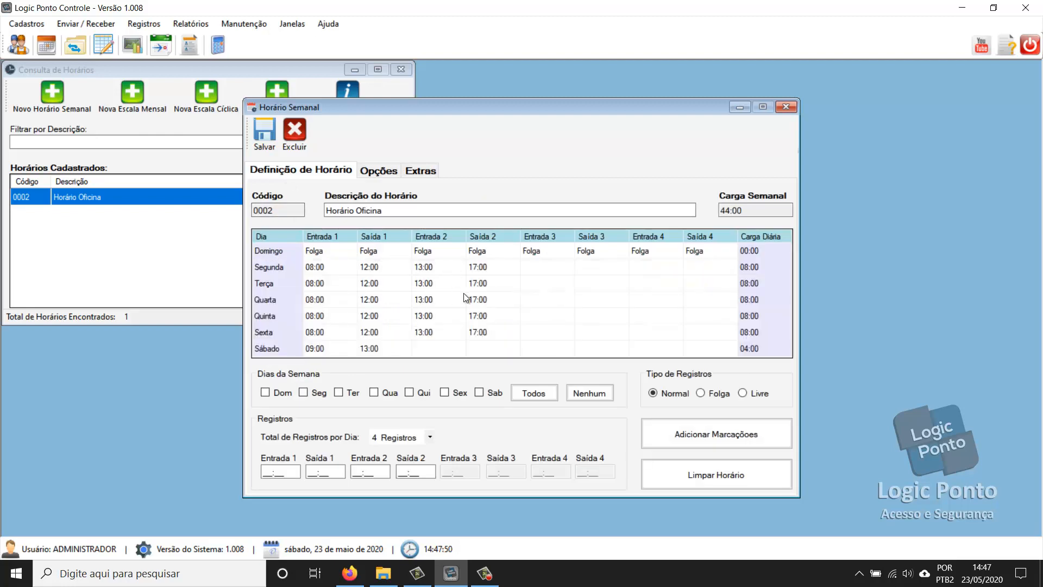
{"action": "left_click", "coordinate": [388, 176]}
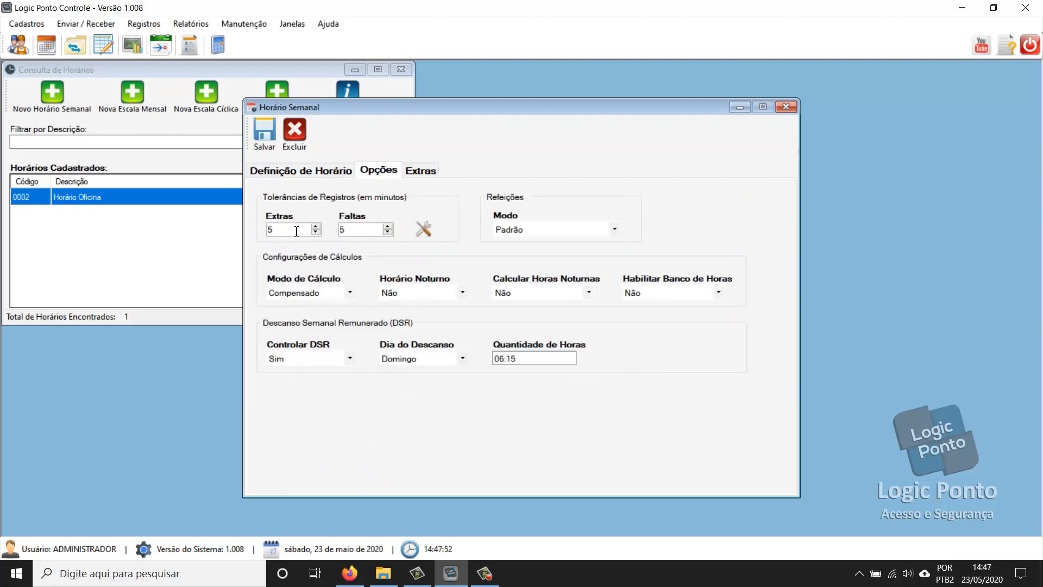
{"action": "double_click", "coordinate": [270, 229]}
{"action": "left_click", "coordinate": [288, 169]}
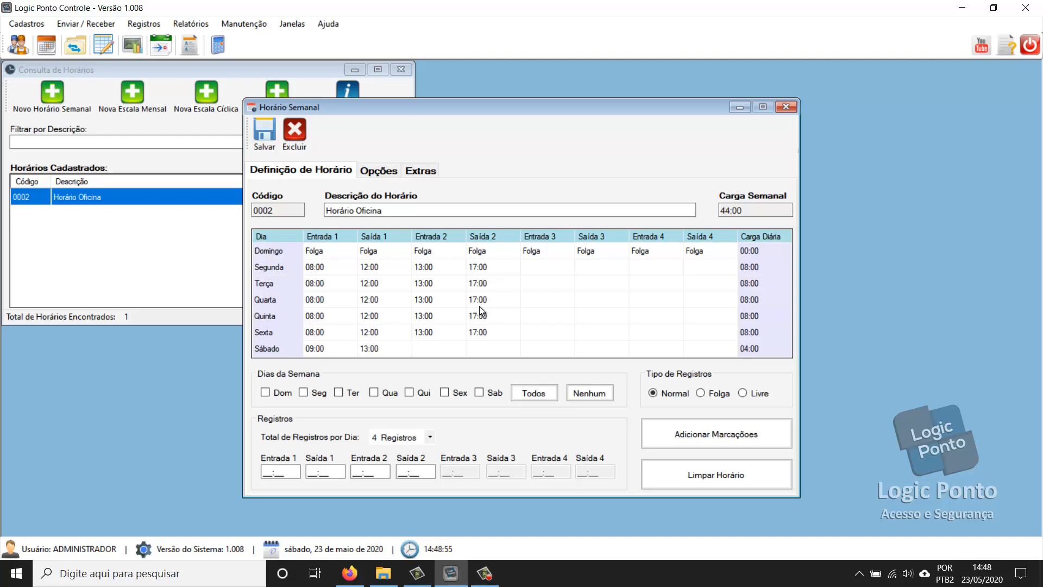
{"action": "left_click", "coordinate": [367, 173]}
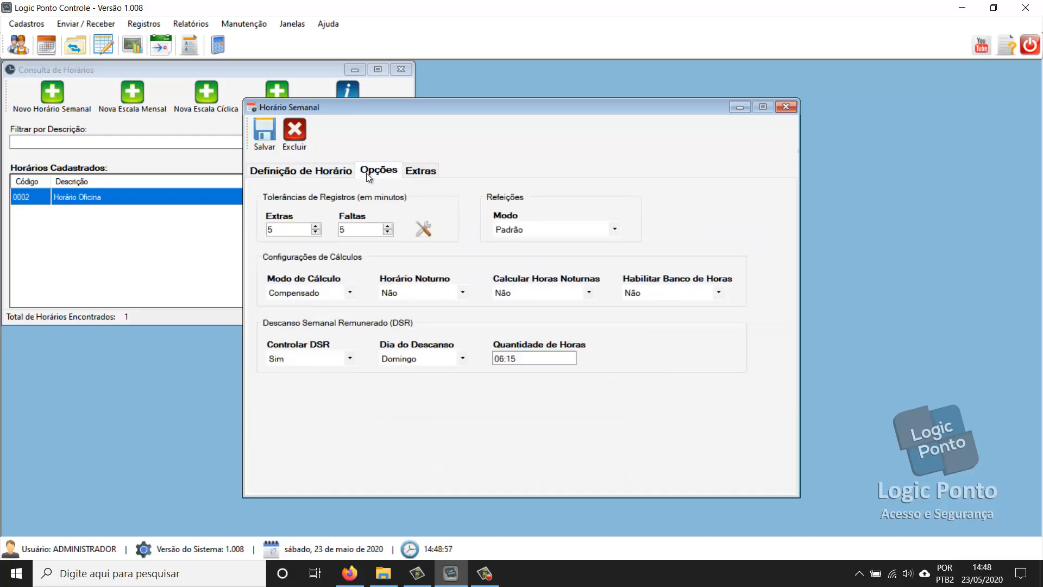
{"action": "left_click", "coordinate": [367, 230]}
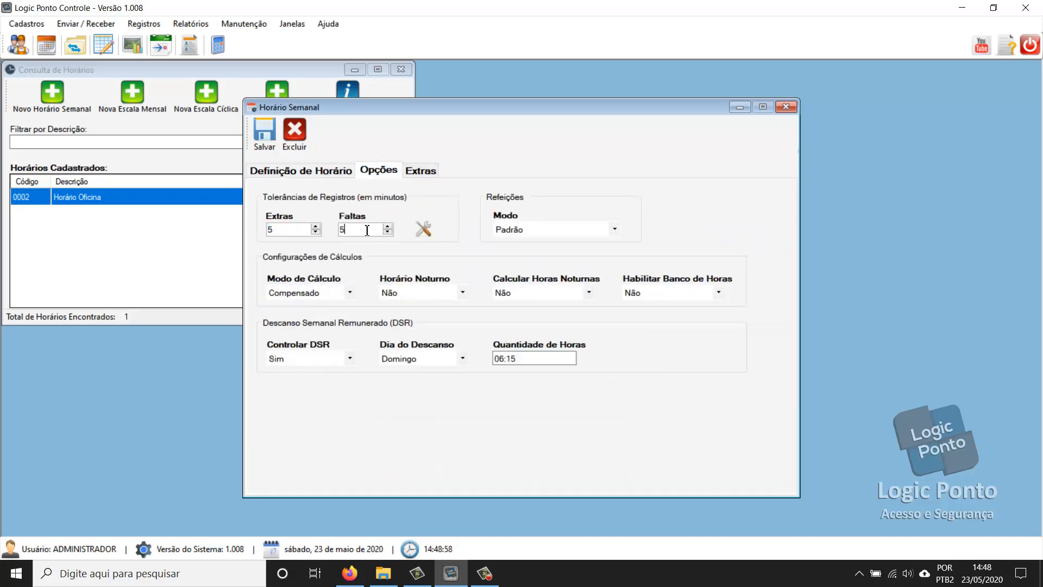
{"action": "double_click", "coordinate": [289, 230]}
Open the specific tolerance configuration of the schedule and enable specific tolerances.
{"action": "left_click", "coordinate": [423, 229]}
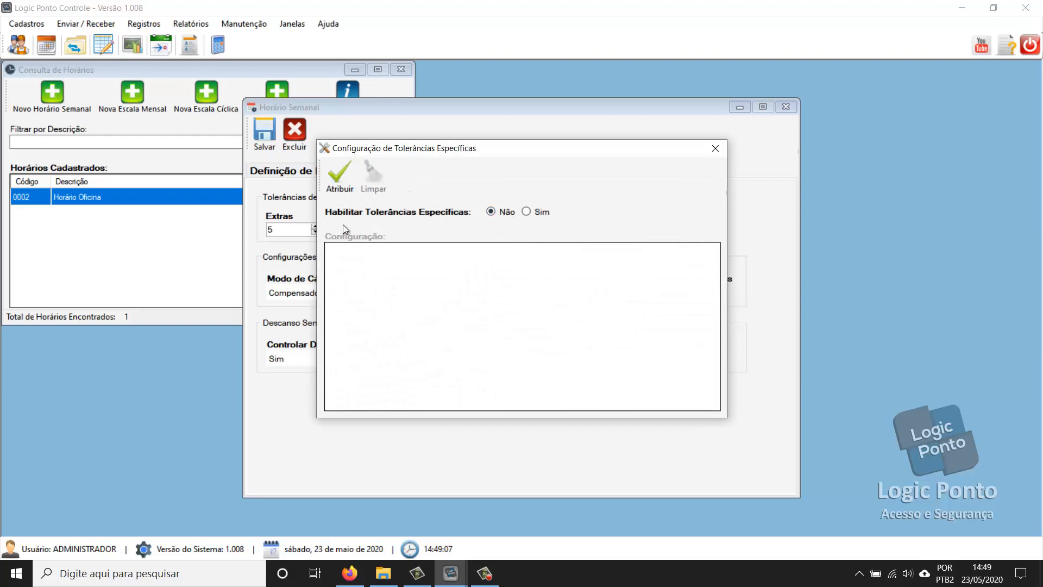
{"action": "left_click", "coordinate": [526, 212]}
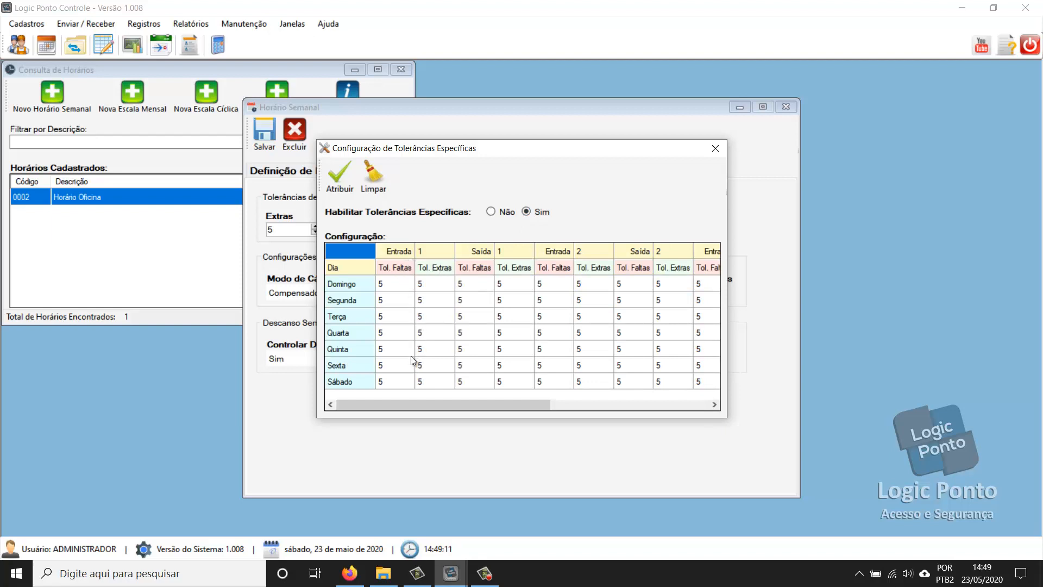
{"action": "left_click_drag", "start_coordinate": [413, 404], "coordinate": [362, 406]}
Set the Entrada 1 extras tolerance to 180 minutes for Domingo through Sábado and assign the configuration to the schedule.
{"action": "left_click", "coordinate": [433, 283]}
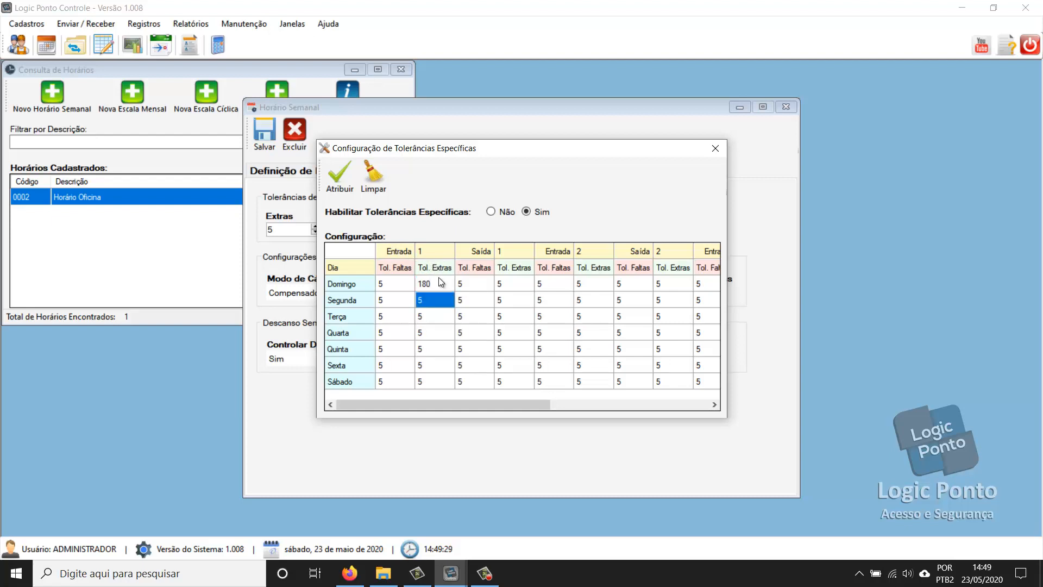
{"action": "type", "text": "0"}
{"action": "key", "text": "Return"}
{"action": "type", "text": "180"}
{"action": "key", "text": "Return"}
{"action": "type", "text": "180"}
{"action": "key", "text": "Return"}
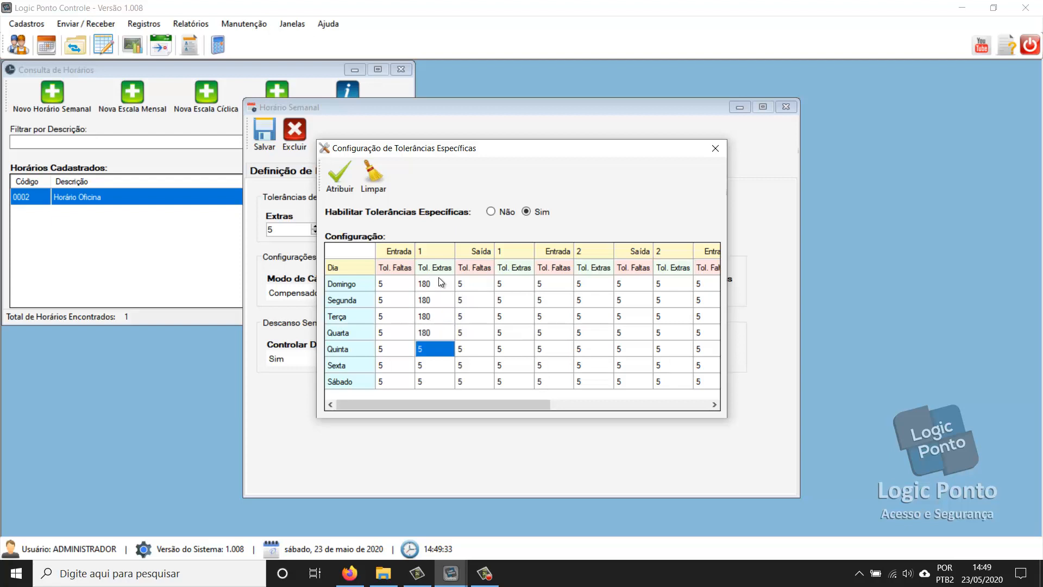
{"action": "type", "text": "180"}
{"action": "key", "text": "Return"}
{"action": "type", "text": "18"}
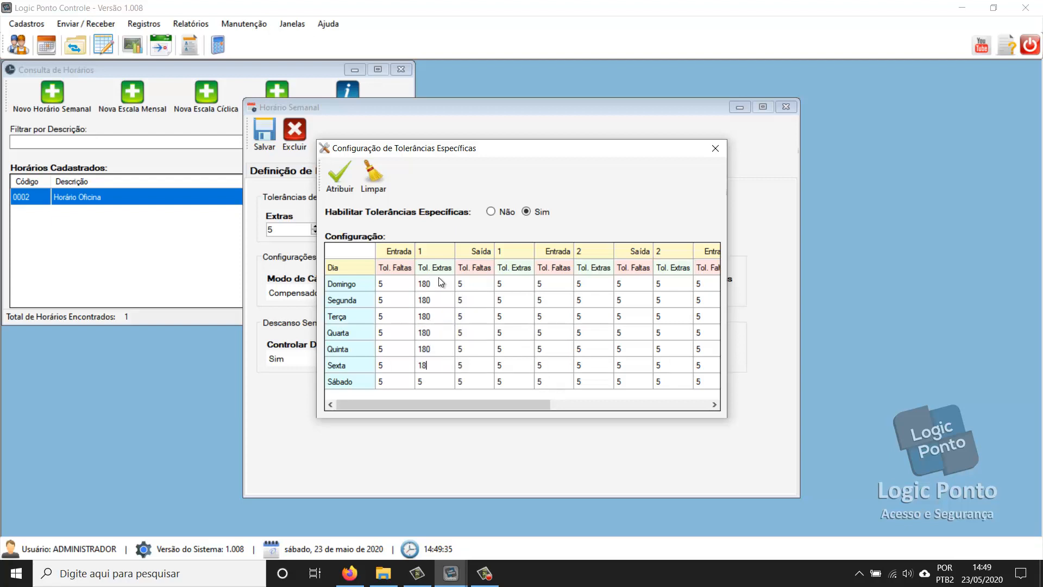
{"action": "type", "text": "0"}
{"action": "key", "text": "Return"}
{"action": "type", "text": "180"}
{"action": "left_click", "coordinate": [333, 179]}
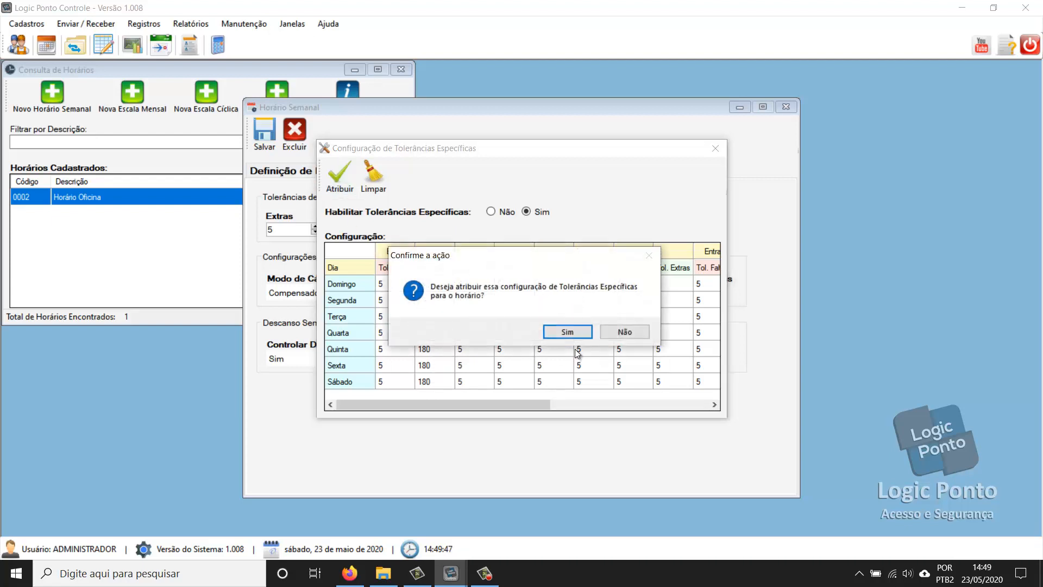
{"action": "left_click", "coordinate": [565, 330]}
{"action": "left_click", "coordinate": [622, 337]}
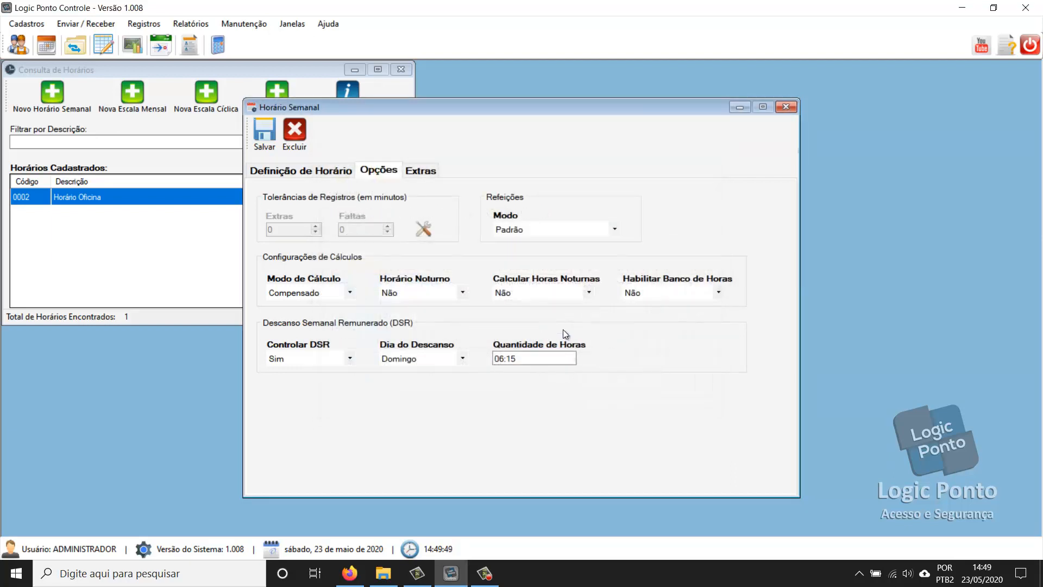
Reopen the specific tolerances, set Sábado's Entrada 1 extras tolerance to 180 minutes, and assign the configuration again.
{"action": "left_click", "coordinate": [290, 170]}
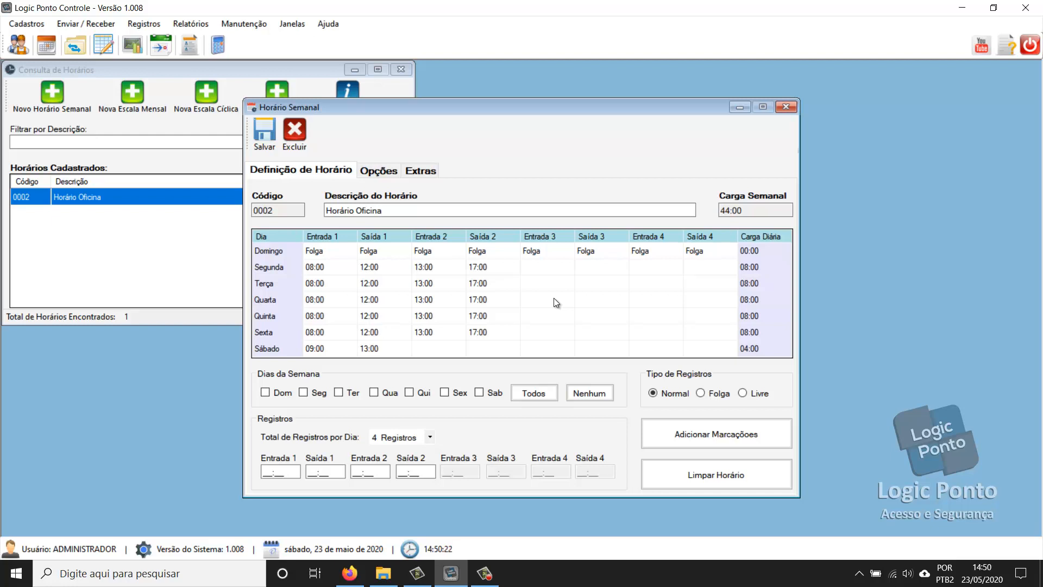
{"action": "left_click", "coordinate": [379, 170]}
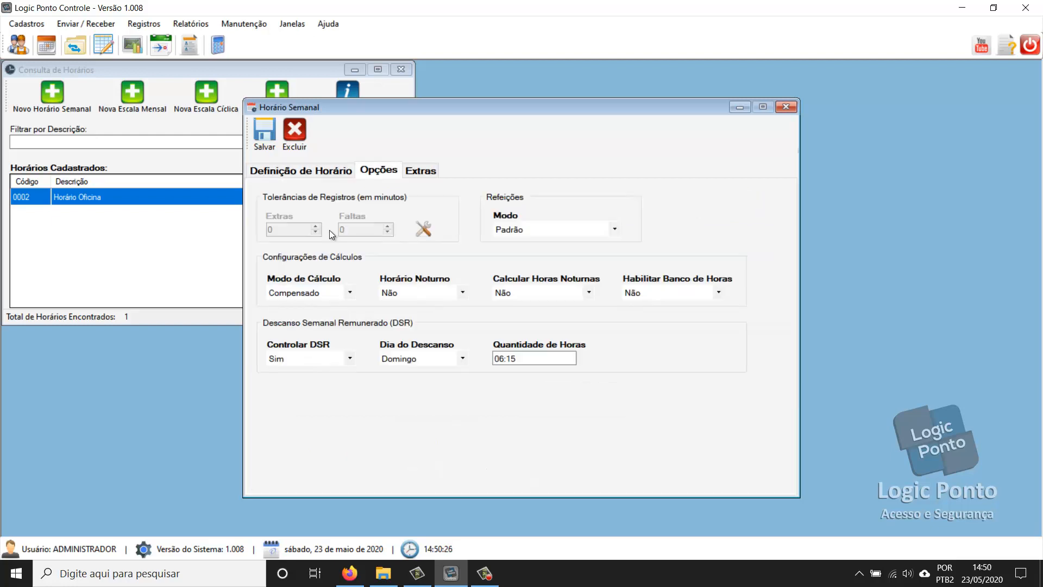
{"action": "left_click", "coordinate": [421, 231]}
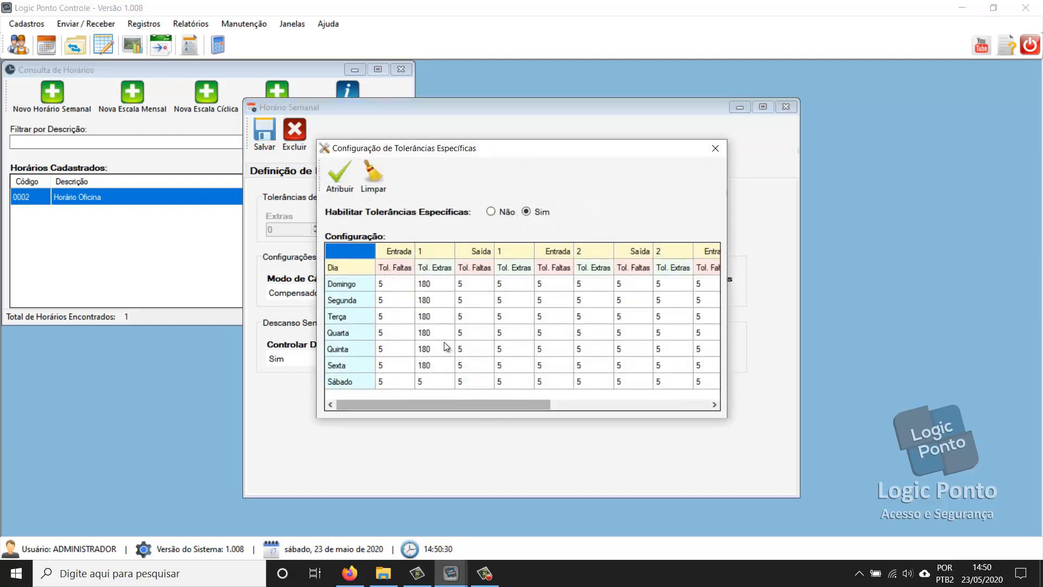
{"action": "left_click", "coordinate": [435, 381]}
{"action": "key", "text": "BackSpace"}
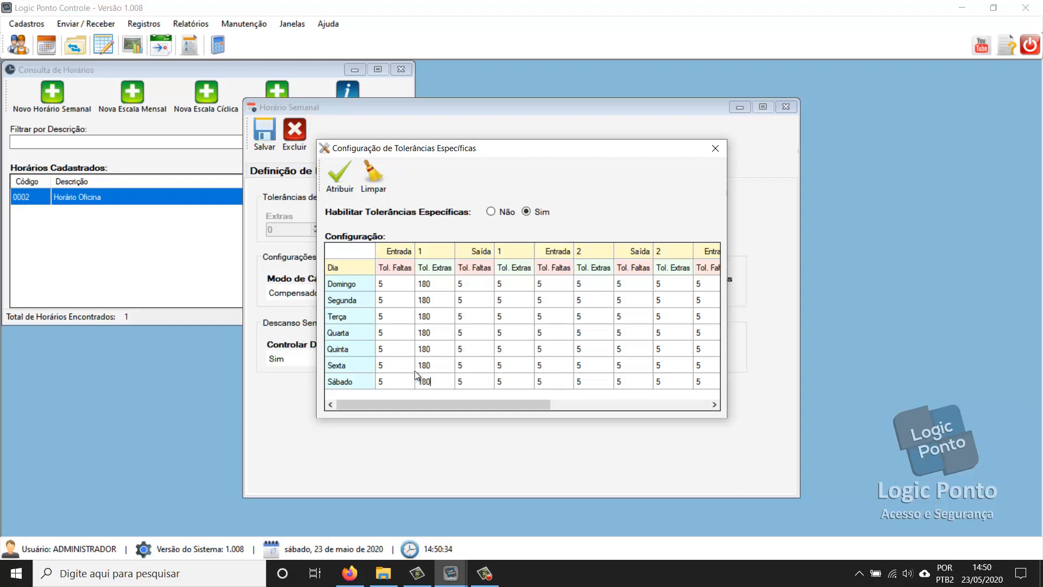
{"action": "left_click", "coordinate": [340, 175]}
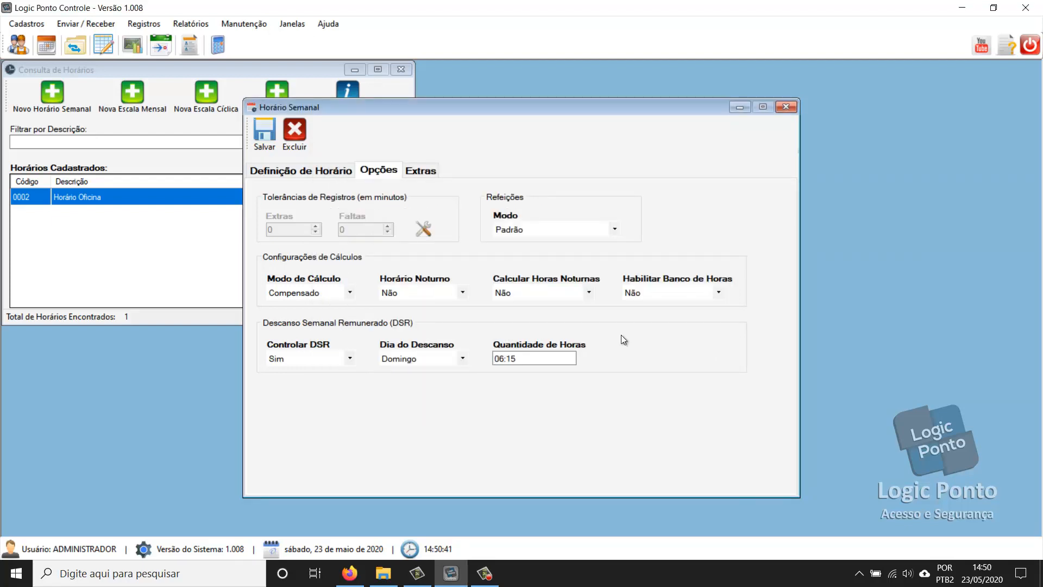
Disable the schedule's specific tolerances and confirm the use of the conventional values.
{"action": "left_click", "coordinate": [424, 232]}
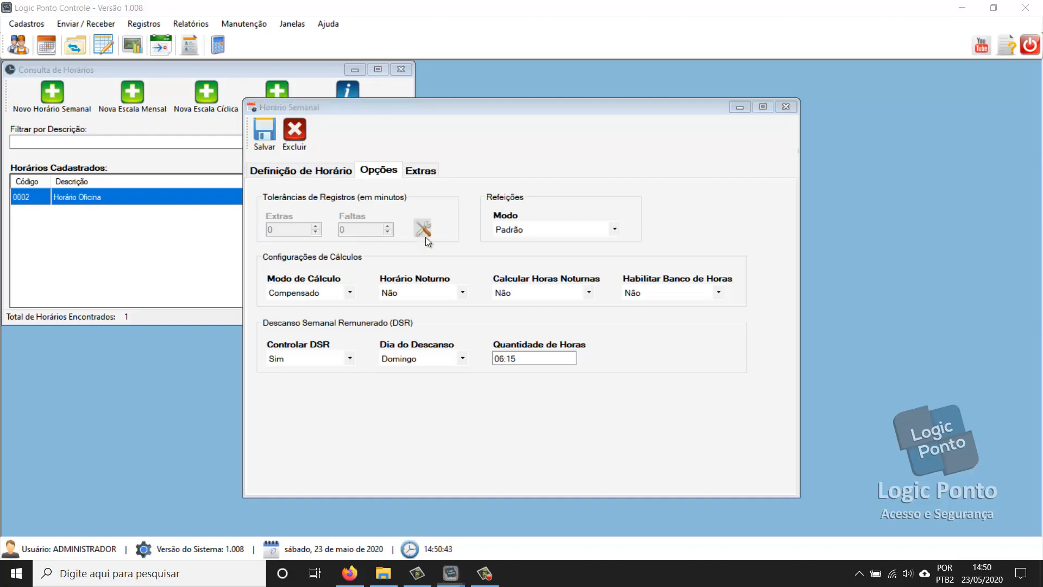
{"action": "left_click", "coordinate": [502, 213]}
{"action": "left_click", "coordinate": [350, 174]}
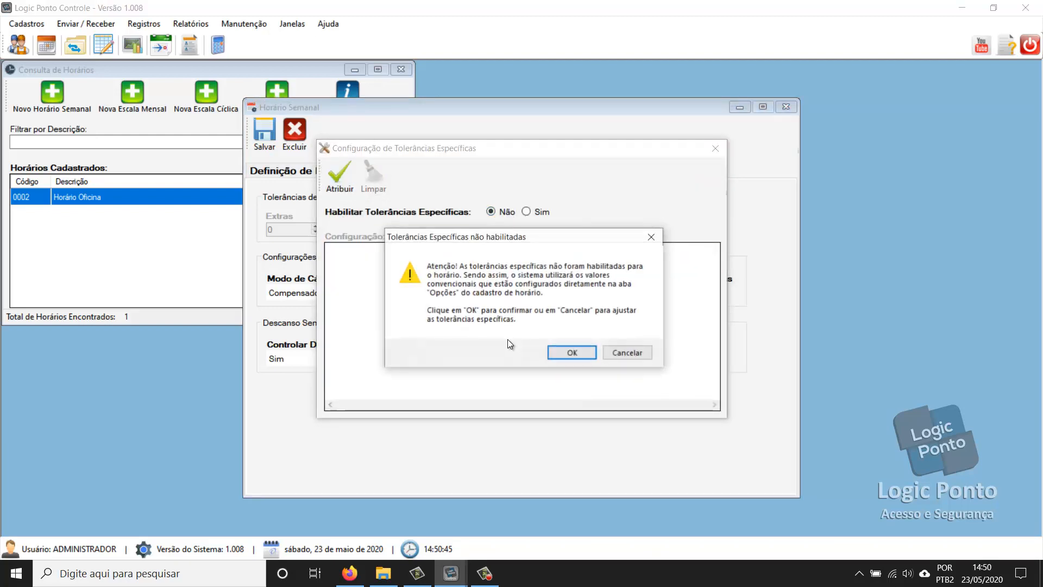
{"action": "left_click", "coordinate": [566, 353]}
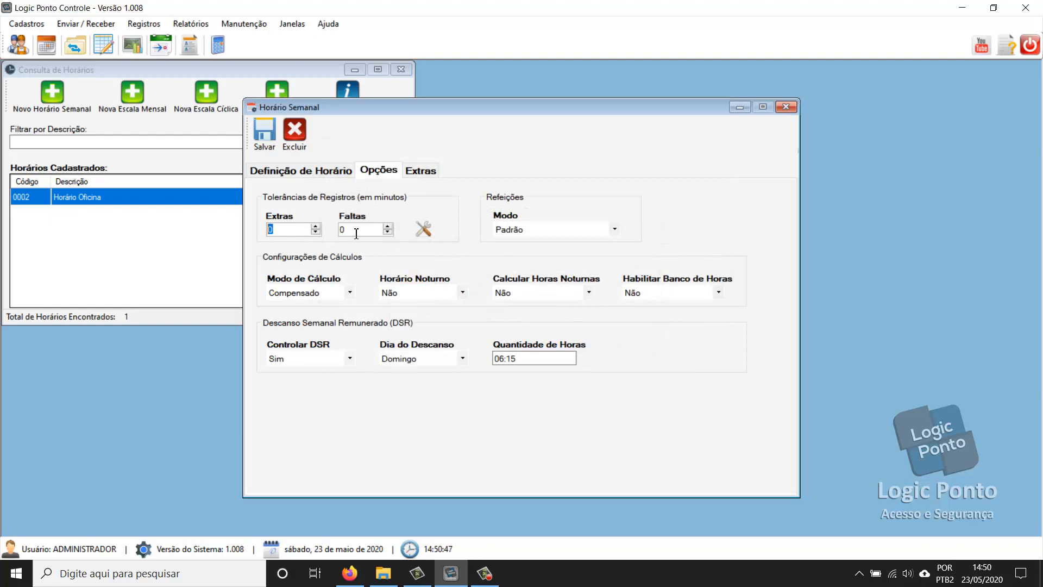
Set the general Extras and Faltas tolerances to 5 minutes each.
{"action": "key", "text": "Tab"}
{"action": "left_click", "coordinate": [301, 231]}
{"action": "double_click", "coordinate": [294, 230]}
{"action": "type", "text": "5"}
{"action": "key", "text": "Tab"}
Choose Padrão as the meal mode from the available options.
{"action": "left_click", "coordinate": [514, 228]}
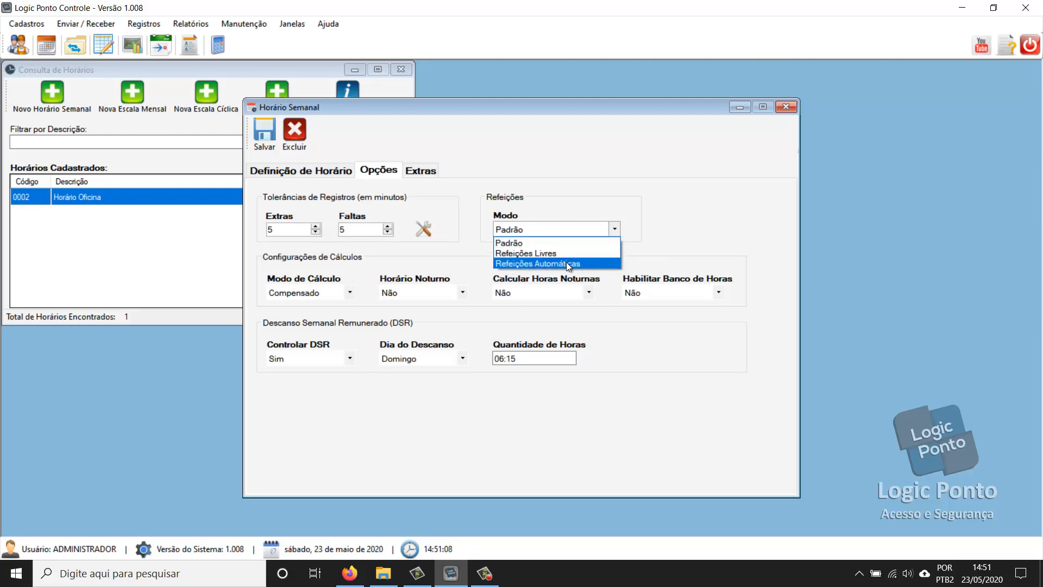
{"action": "left_click", "coordinate": [497, 242]}
{"action": "left_click", "coordinate": [293, 171]}
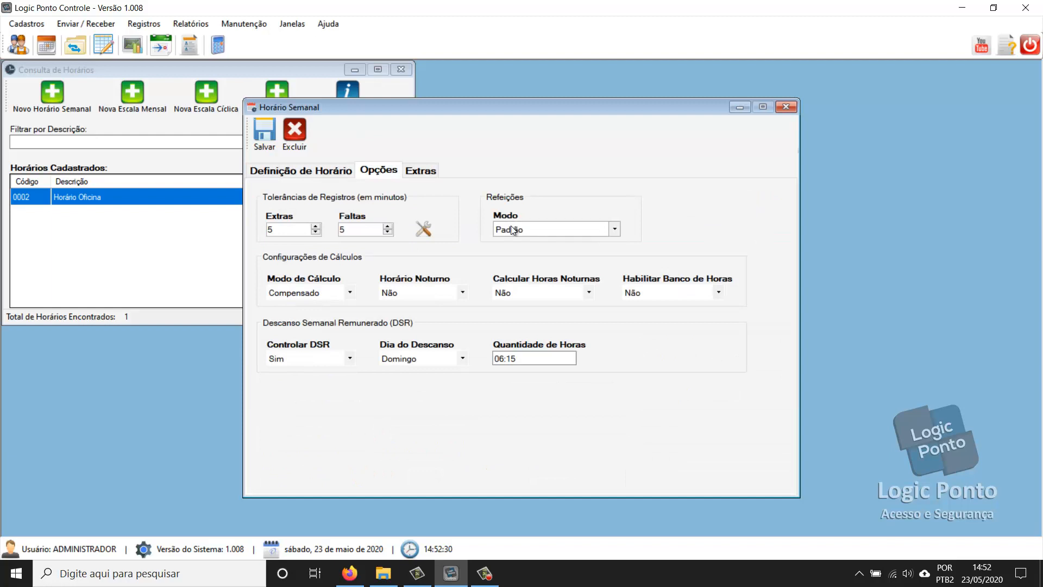
Review the schedule's daily times and set the meal mode to Refeições Livres.
{"action": "left_click", "coordinate": [318, 170]}
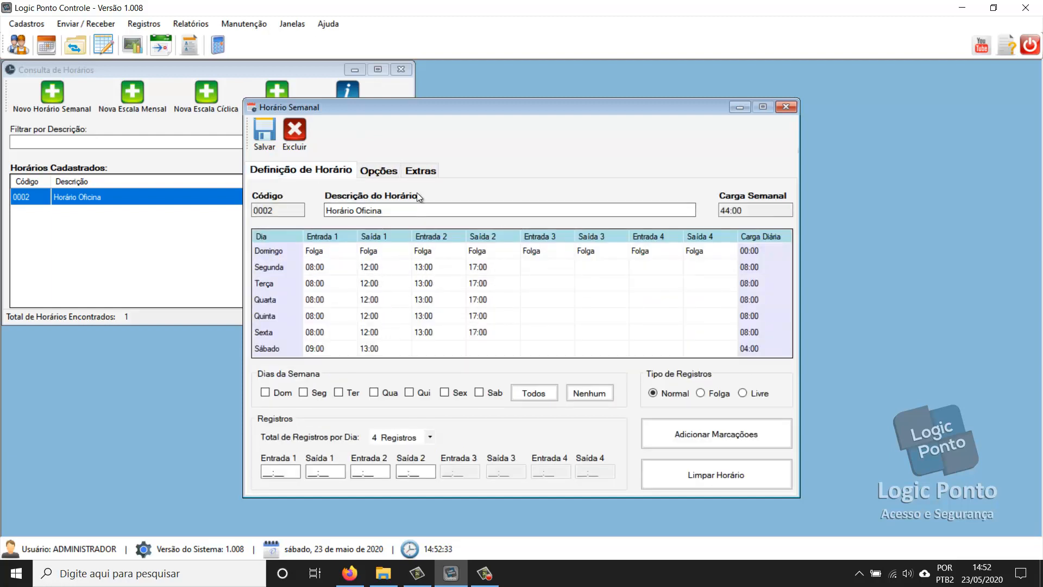
{"action": "left_click", "coordinate": [389, 172]}
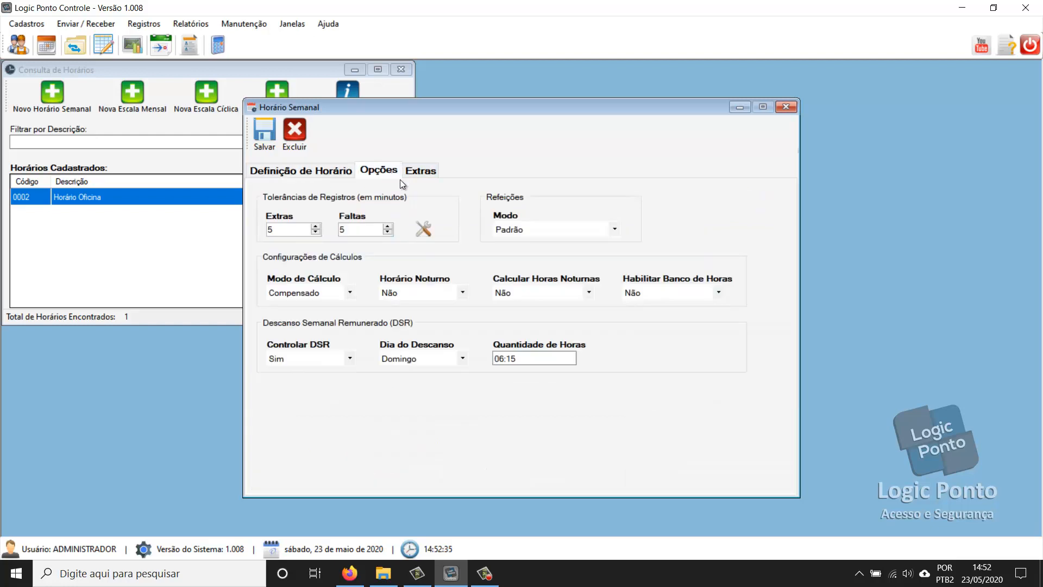
{"action": "left_click", "coordinate": [514, 227]}
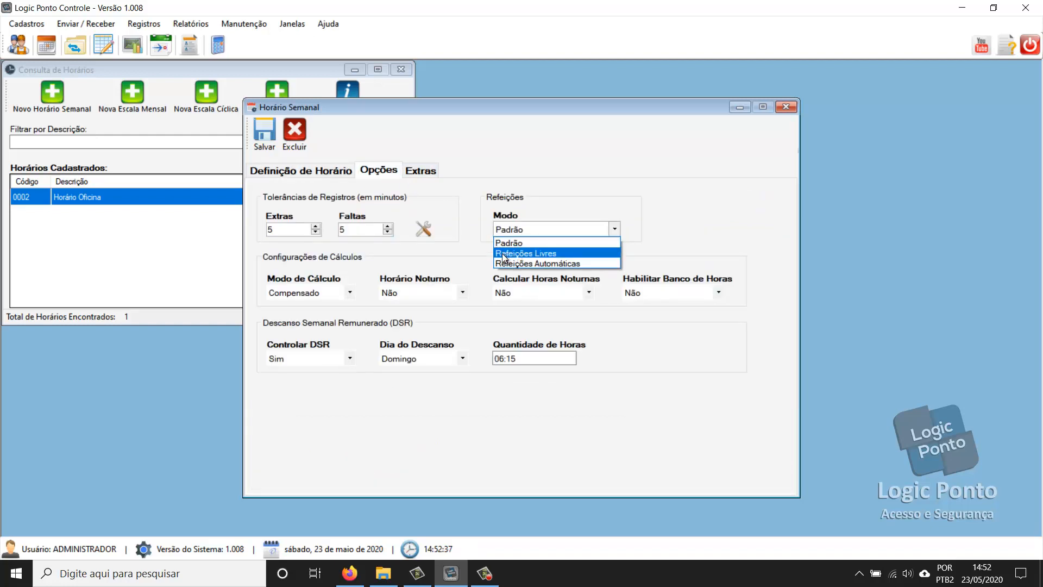
{"action": "left_click", "coordinate": [538, 253]}
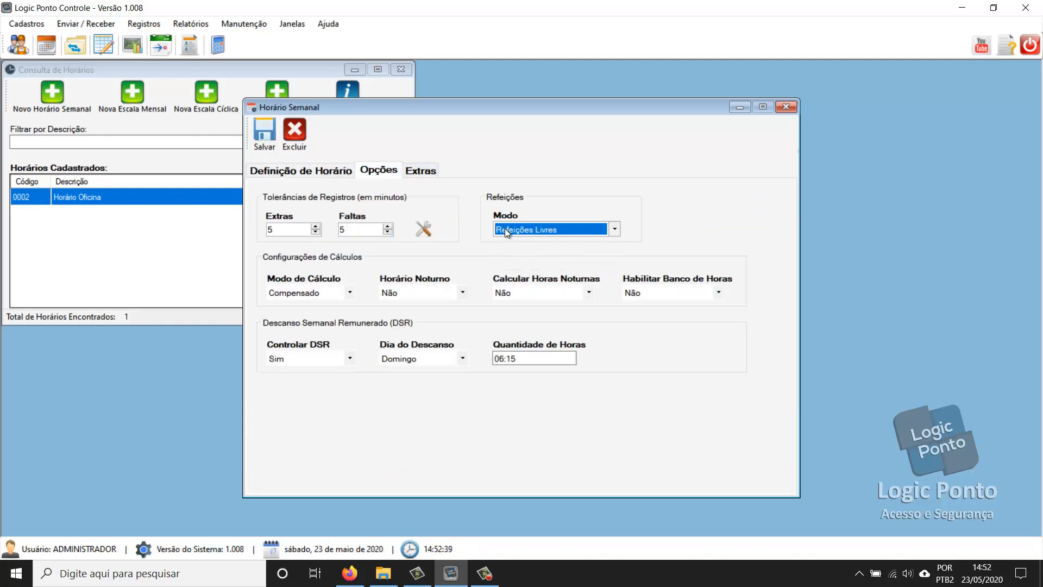
Check the weekly schedule definition again and set the meal mode to Refeições Automáticas.
{"action": "left_click", "coordinate": [334, 169]}
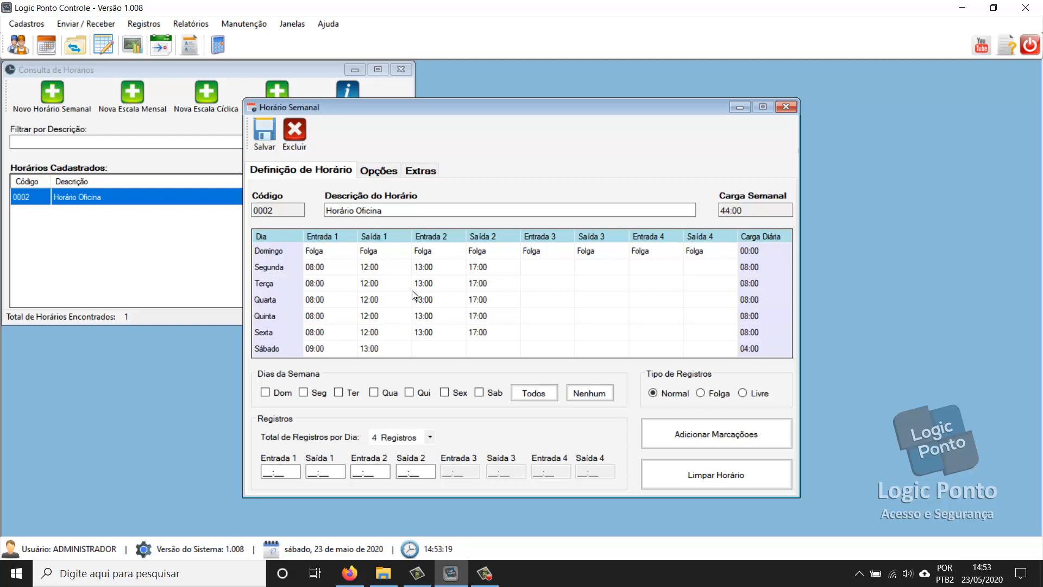
{"action": "left_click", "coordinate": [376, 173]}
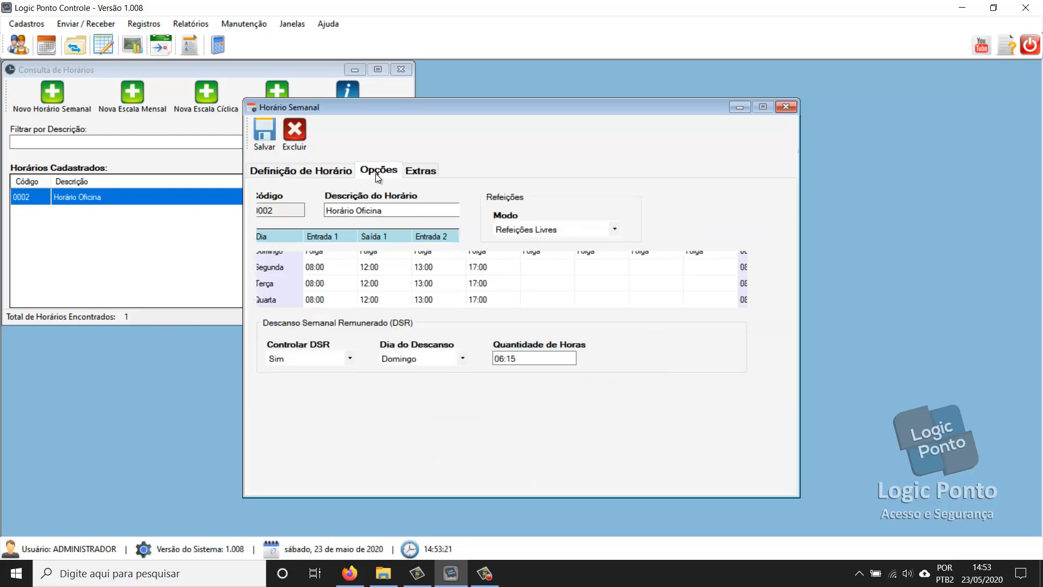
{"action": "left_click", "coordinate": [544, 227]}
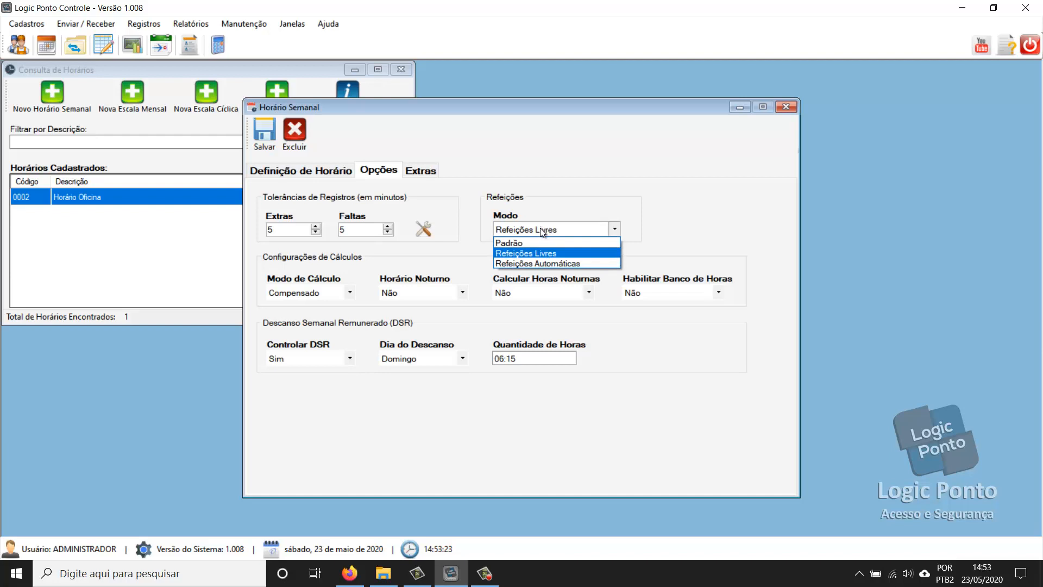
{"action": "left_click", "coordinate": [523, 264]}
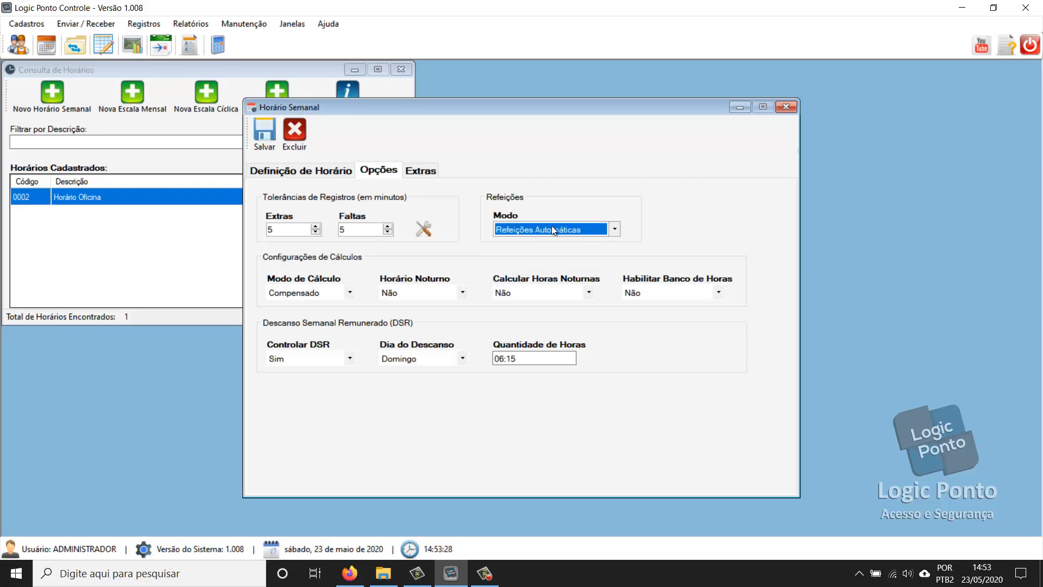
Examine the schedule's daily entry and exit times alongside the available meal modes, keeping Refeições Automáticas selected.
{"action": "left_click", "coordinate": [329, 172]}
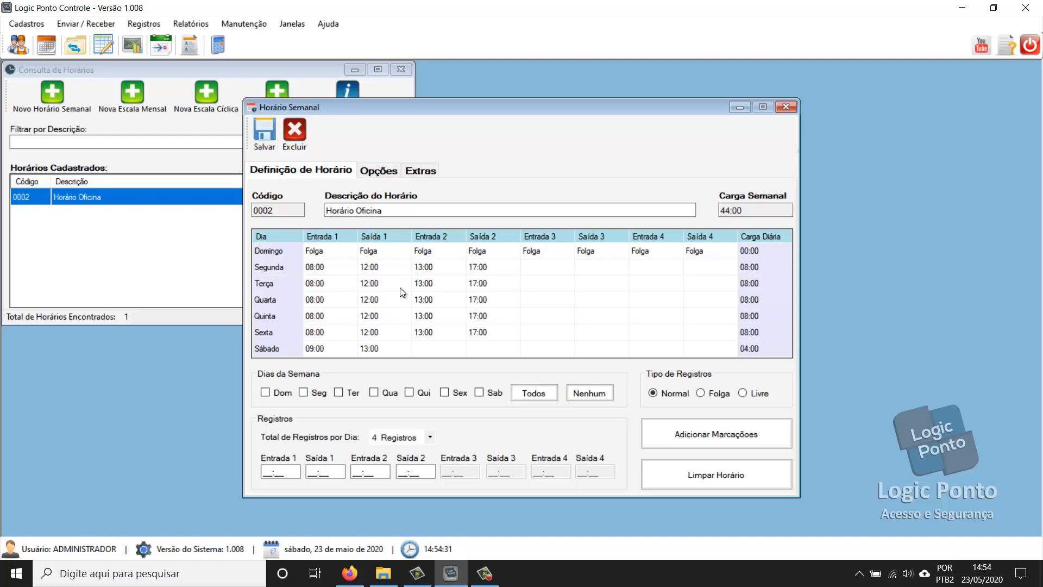
{"action": "left_click", "coordinate": [379, 171]}
{"action": "left_click", "coordinate": [510, 232]}
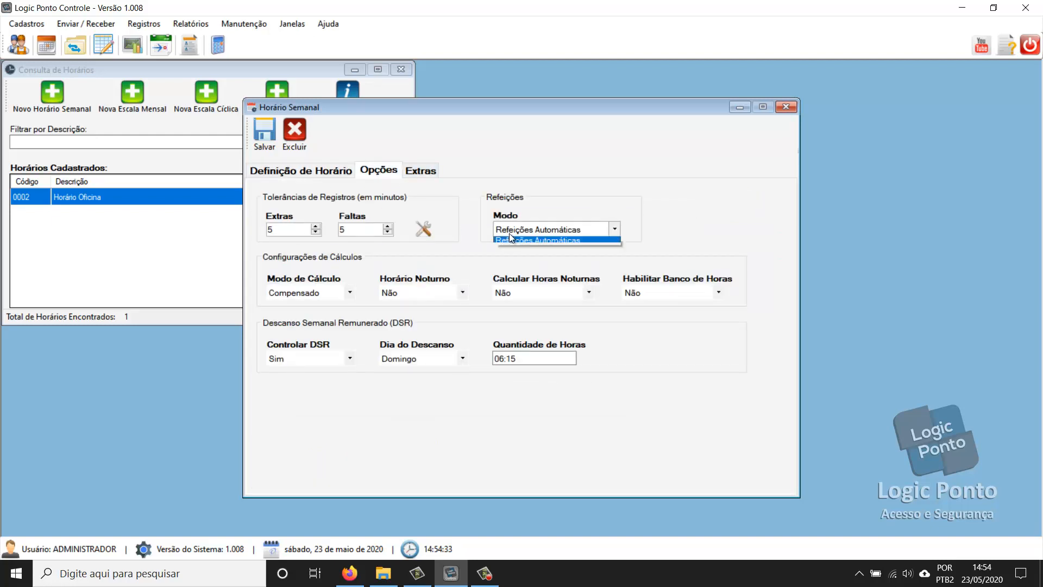
{"action": "left_click", "coordinate": [513, 264]}
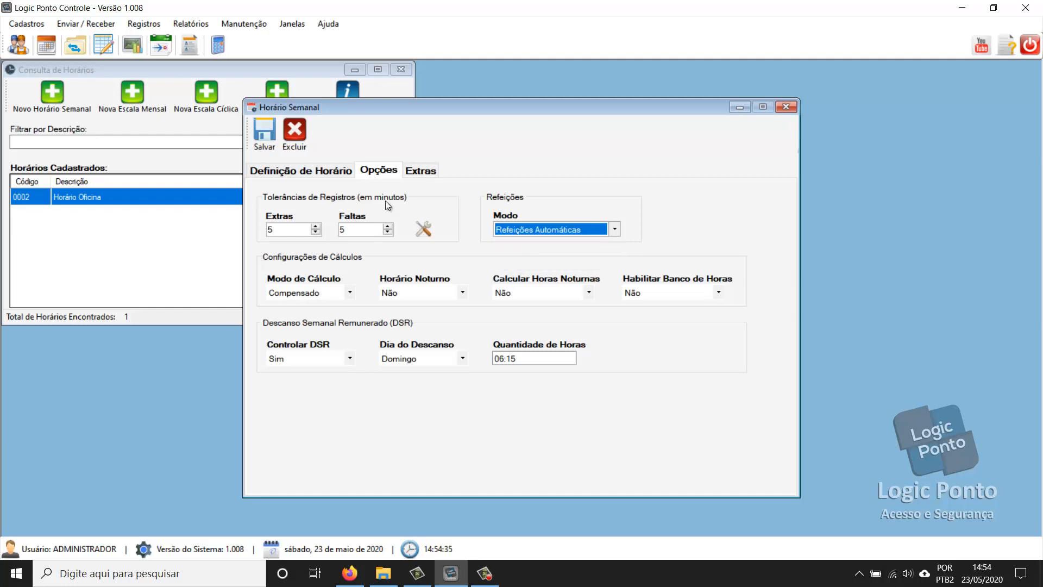
{"action": "left_click", "coordinate": [340, 173]}
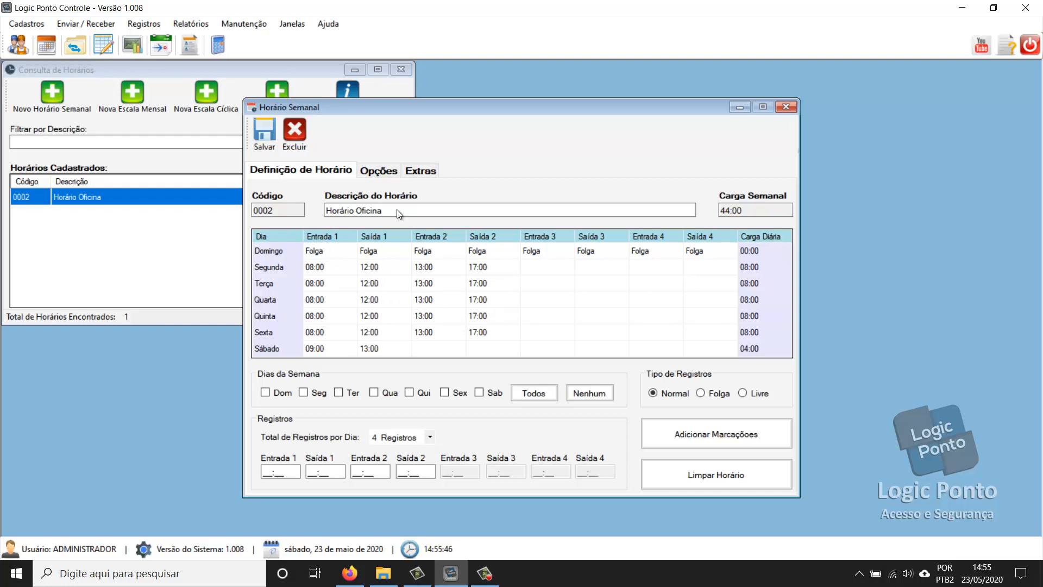
{"action": "left_click", "coordinate": [379, 170]}
{"action": "left_click", "coordinate": [517, 230]}
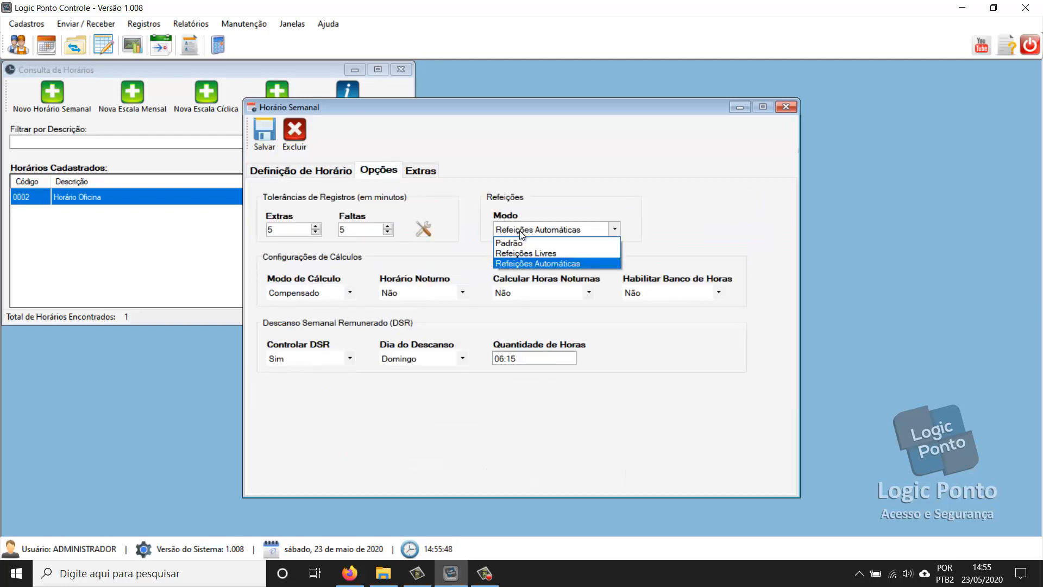
{"action": "left_click", "coordinate": [505, 215]}
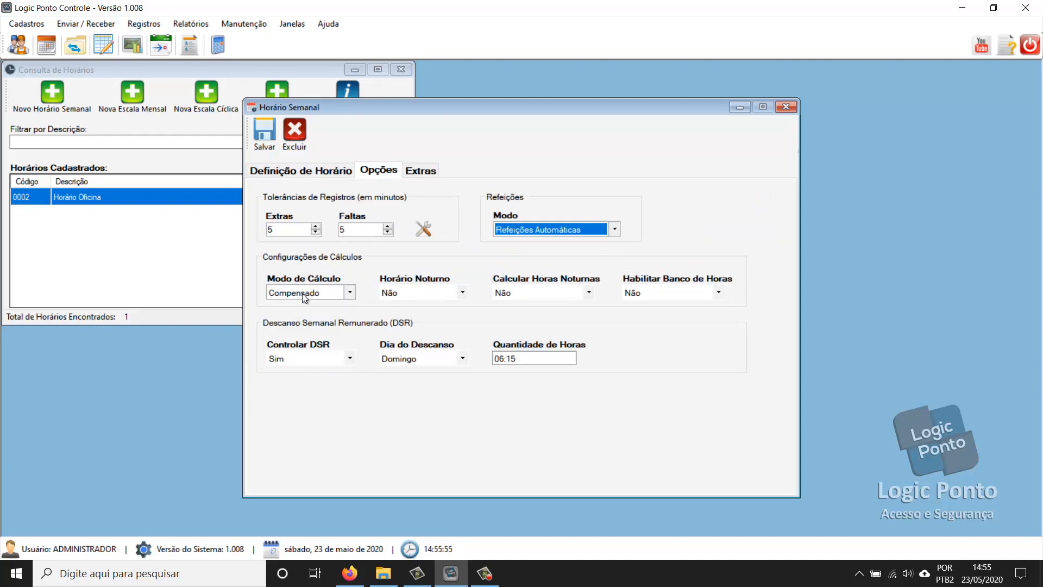
Set the calculation mode to Real and review the schedule's daily times against it.
{"action": "left_click", "coordinate": [332, 297]}
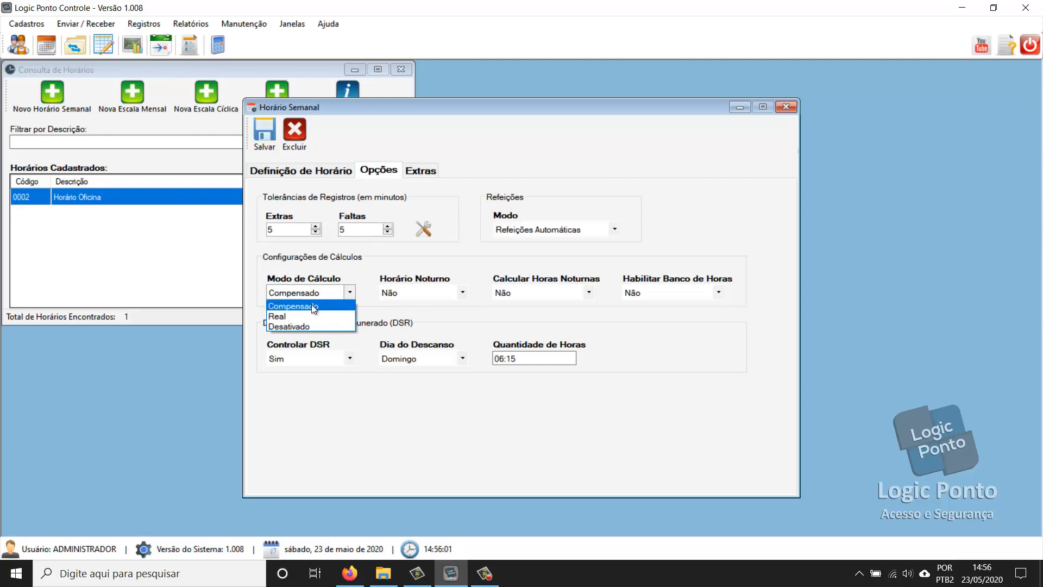
{"action": "left_click", "coordinate": [276, 318]}
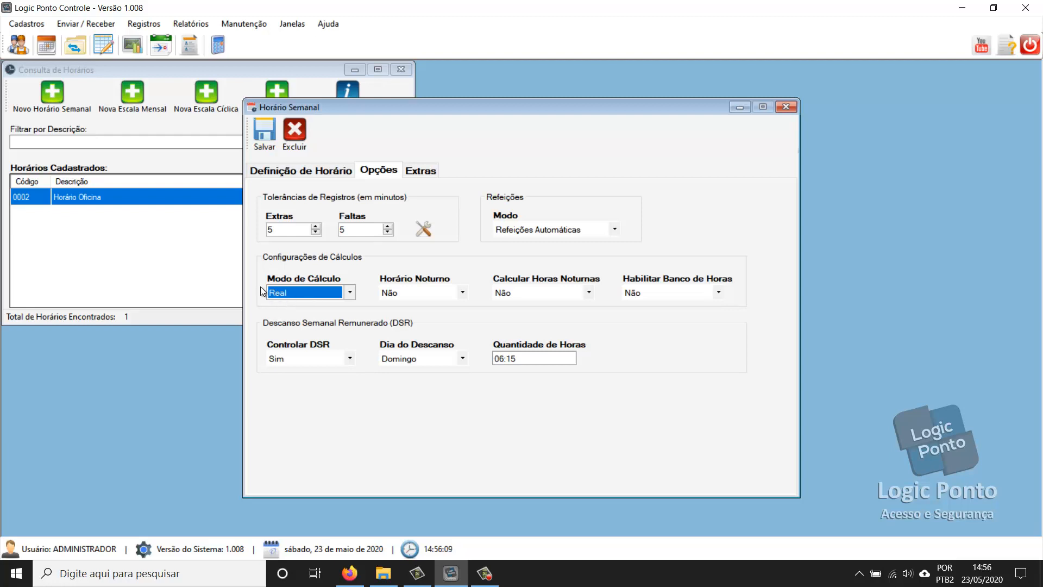
{"action": "left_click", "coordinate": [292, 172]}
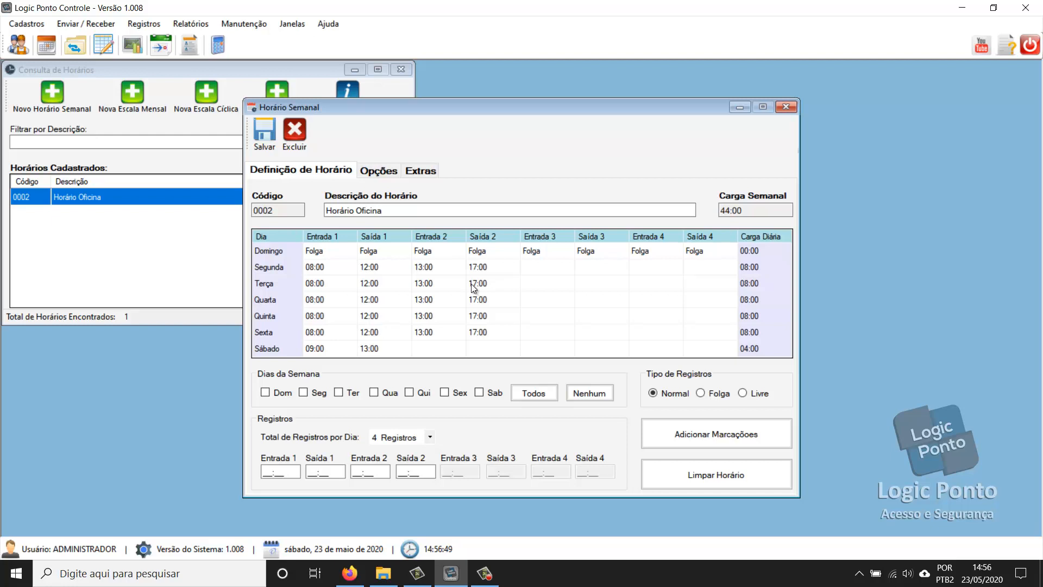
{"action": "left_click", "coordinate": [379, 170]}
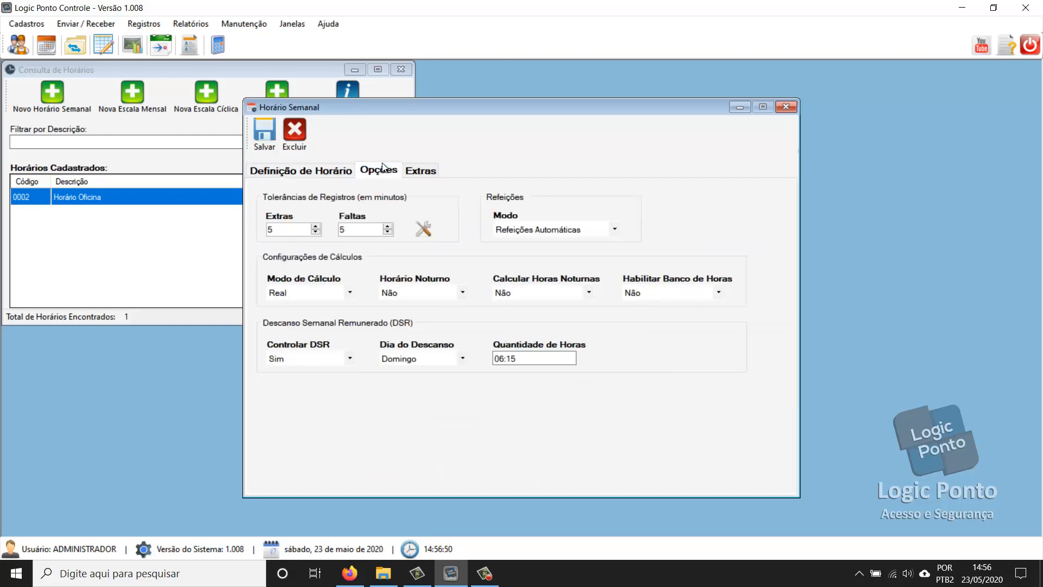
Return the calculation mode to Compensado and review the weekly schedule definition.
{"action": "left_click", "coordinate": [285, 295]}
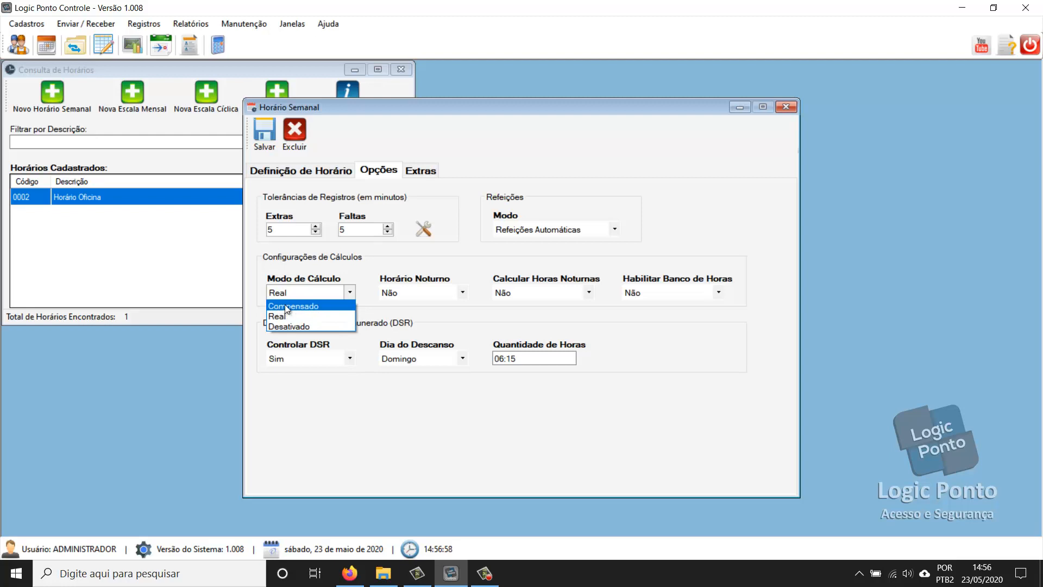
{"action": "left_click", "coordinate": [284, 305]}
{"action": "left_click", "coordinate": [296, 171]}
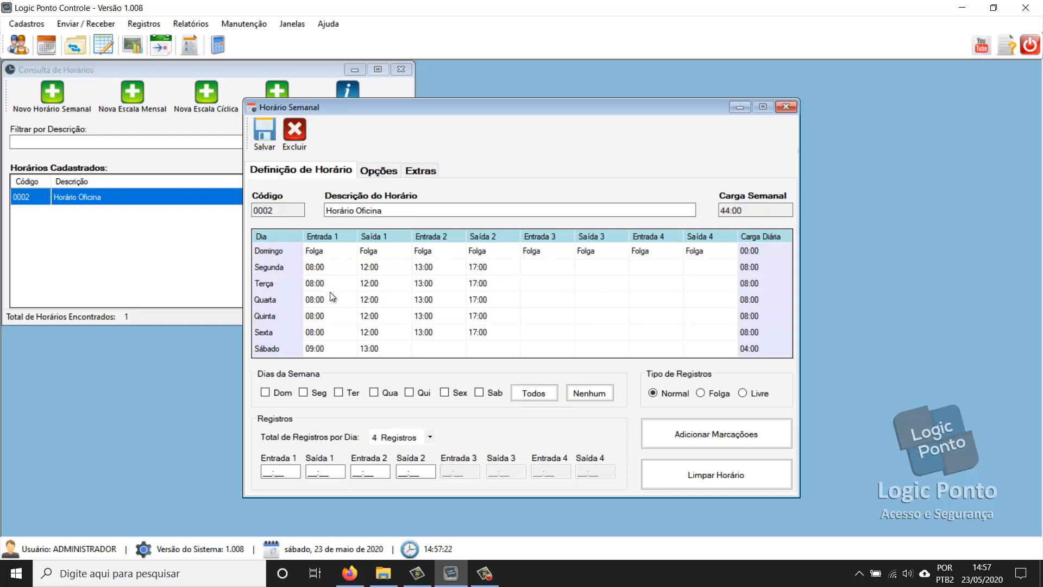
{"action": "left_click", "coordinate": [370, 173]}
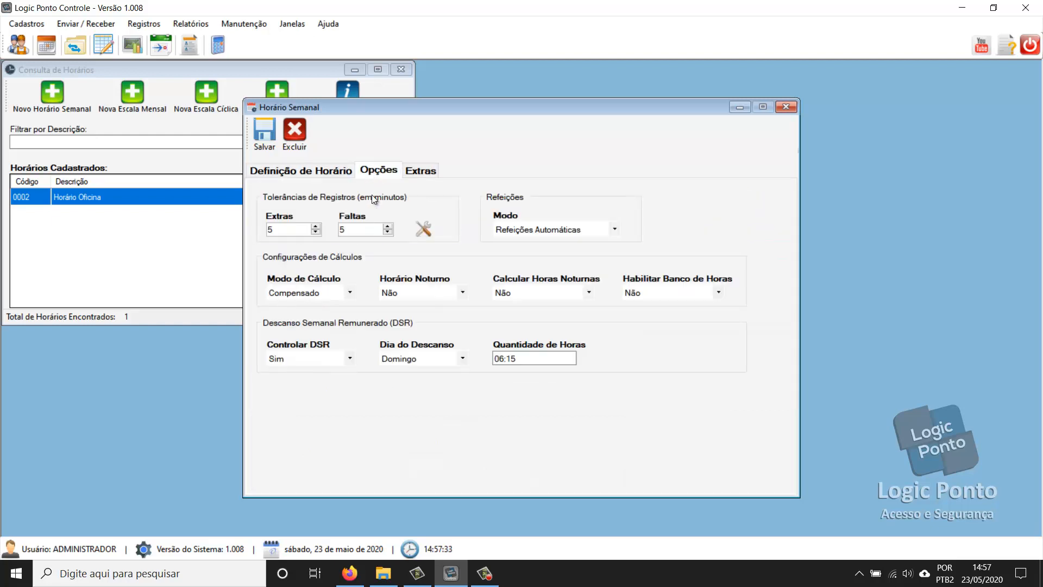
Try Desativado as the calculation mode and switch it back to Compensado.
{"action": "left_click", "coordinate": [333, 296]}
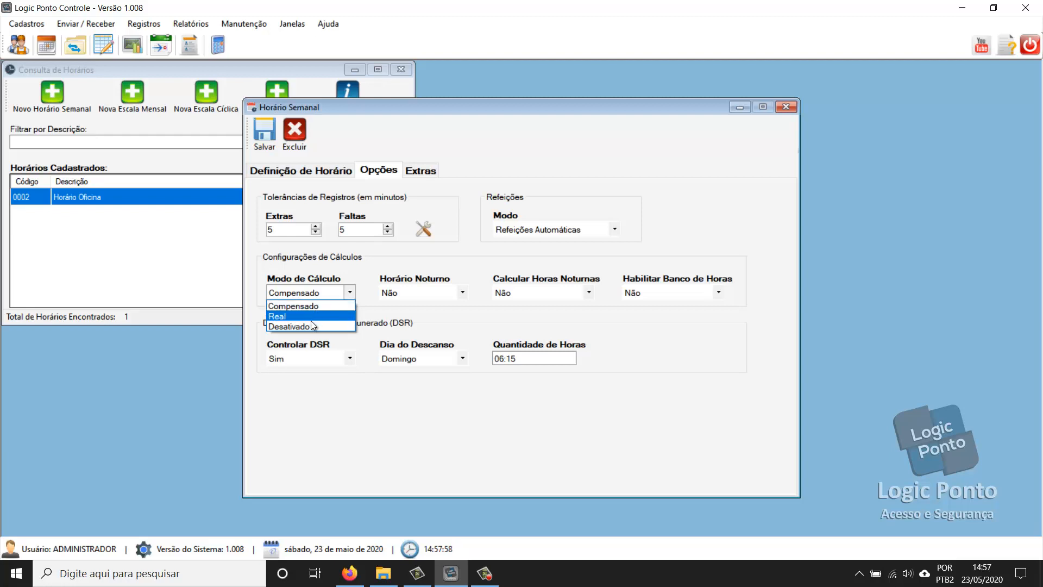
{"action": "left_click", "coordinate": [282, 326]}
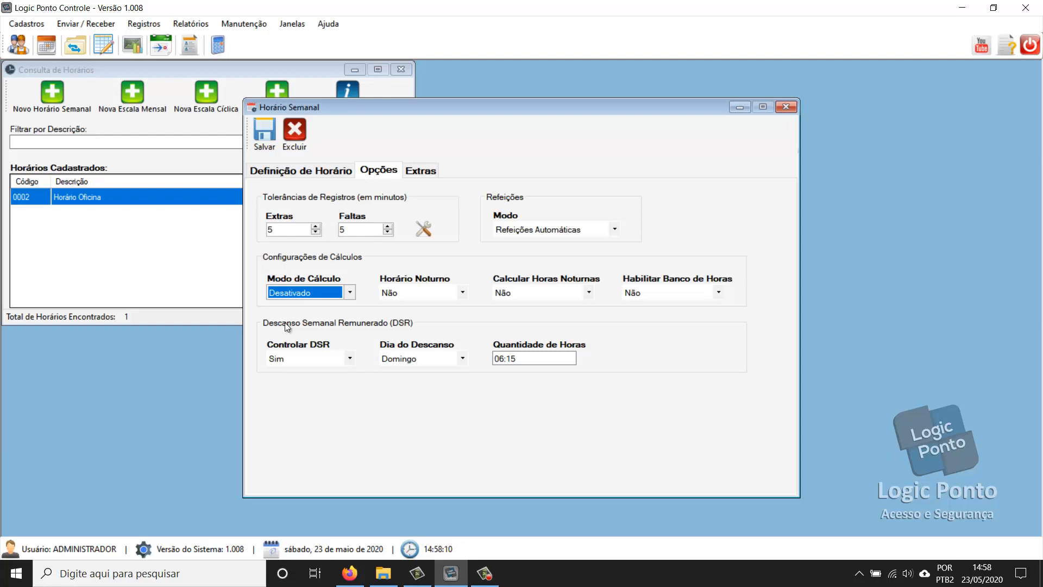
{"action": "left_click", "coordinate": [288, 294]}
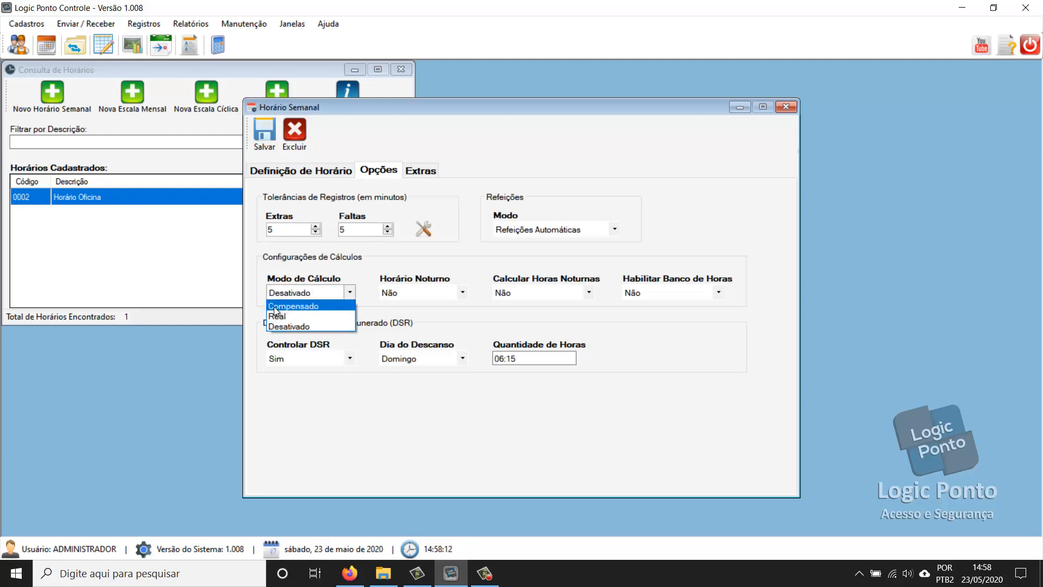
{"action": "left_click", "coordinate": [290, 306]}
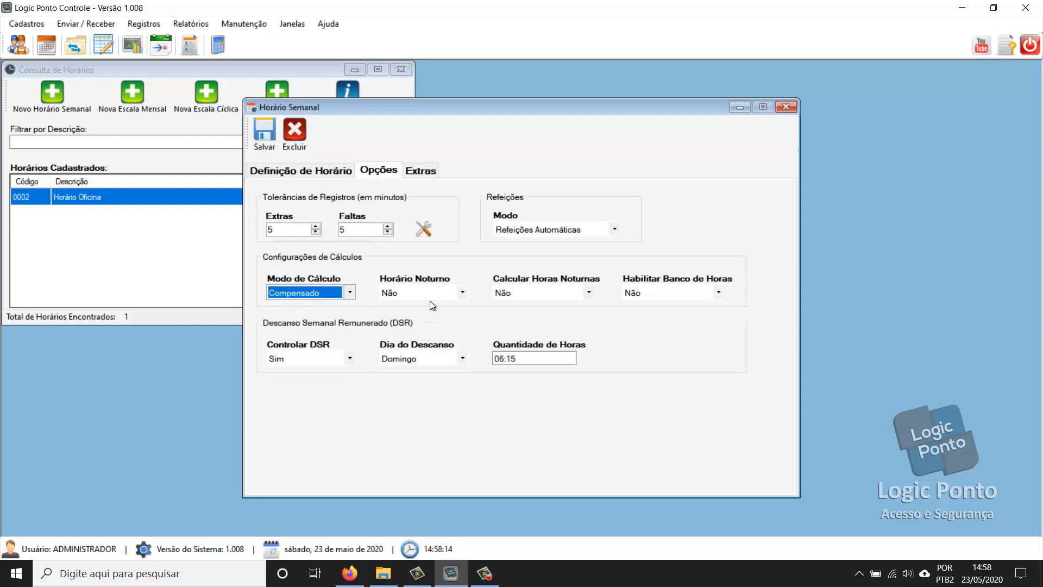
Examine the Horário Noturno choices and compare them with the schedule's daily entry and exit times.
{"action": "left_click", "coordinate": [400, 294]}
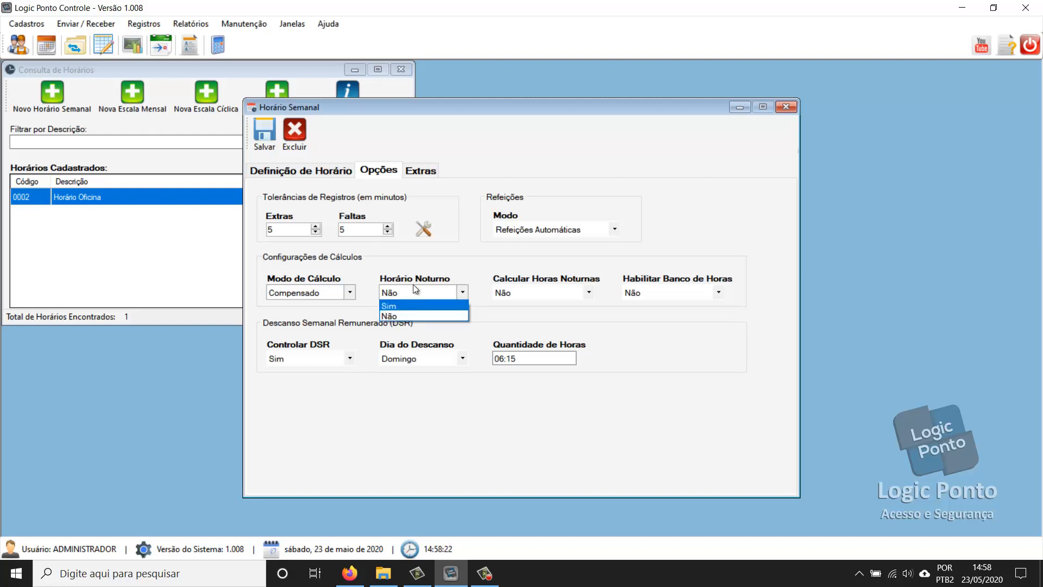
{"action": "left_click", "coordinate": [426, 269]}
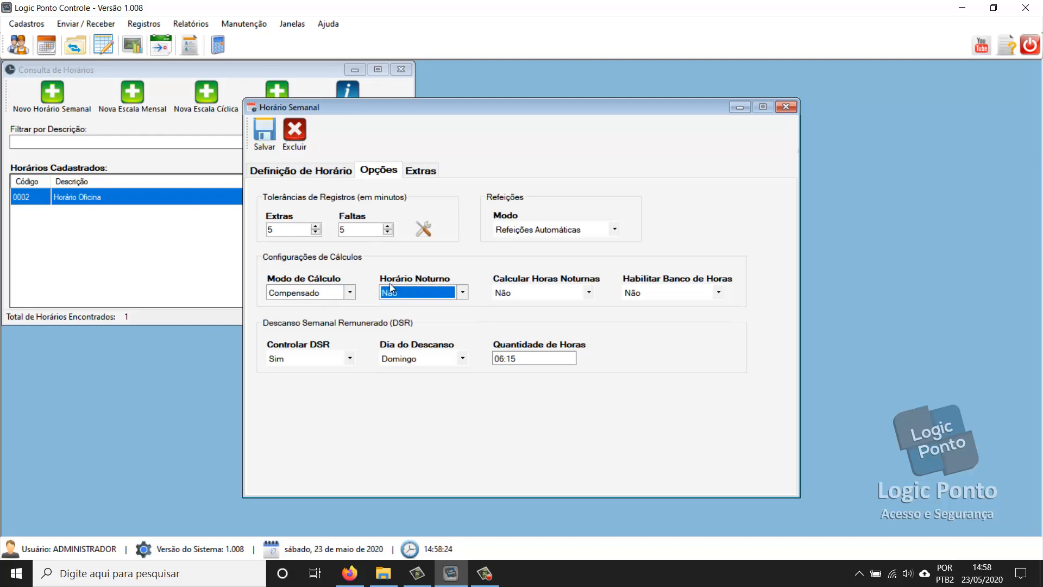
{"action": "left_click", "coordinate": [406, 294]}
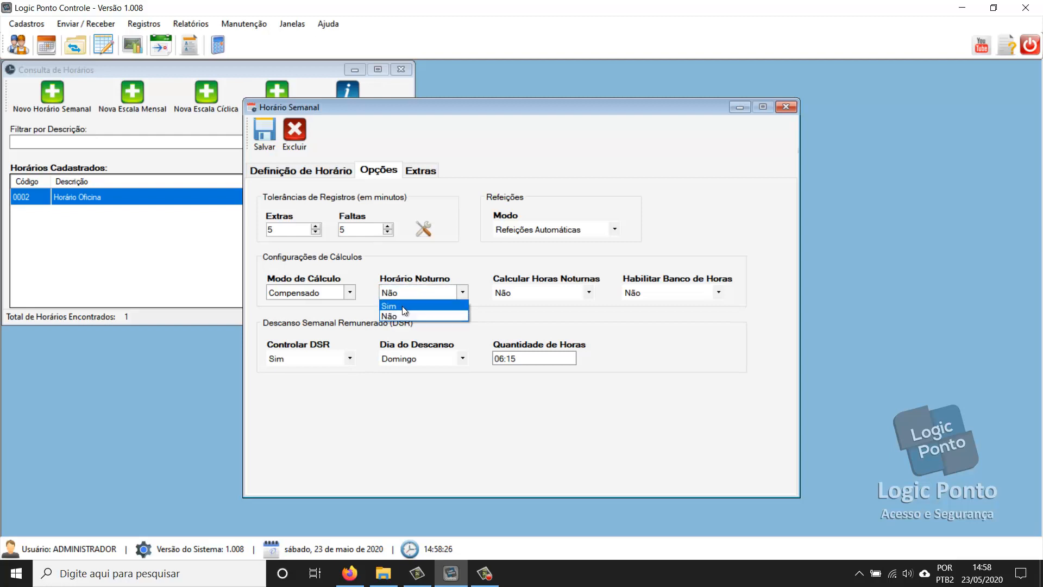
{"action": "left_click", "coordinate": [413, 272]}
{"action": "left_click", "coordinate": [331, 173]}
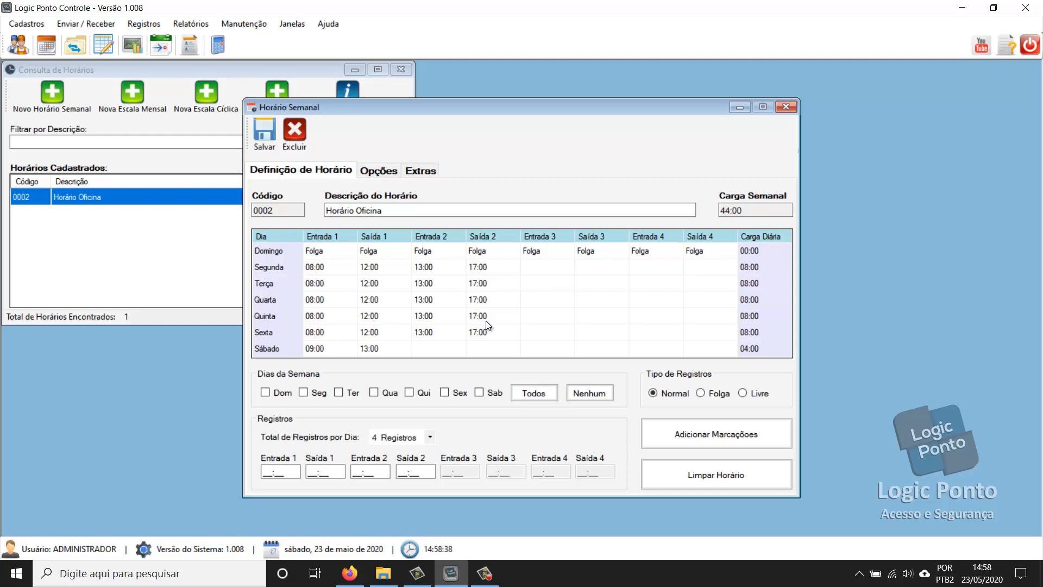
{"action": "left_click", "coordinate": [388, 172]}
Try Sim for Horário Noturno, acknowledge the night mode notice, and return the setting to Não.
{"action": "left_click", "coordinate": [404, 294]}
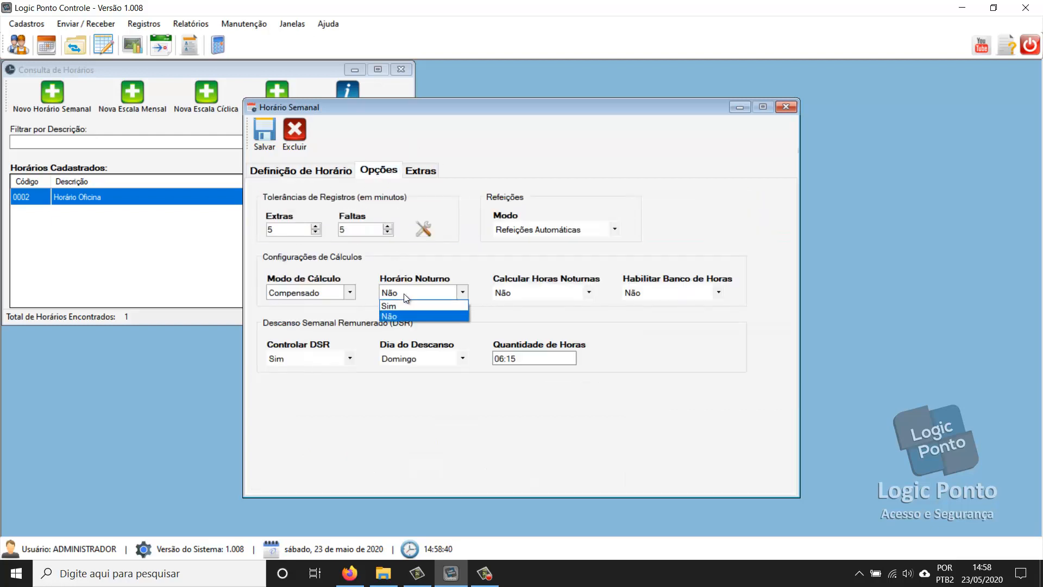
{"action": "left_click", "coordinate": [387, 307]}
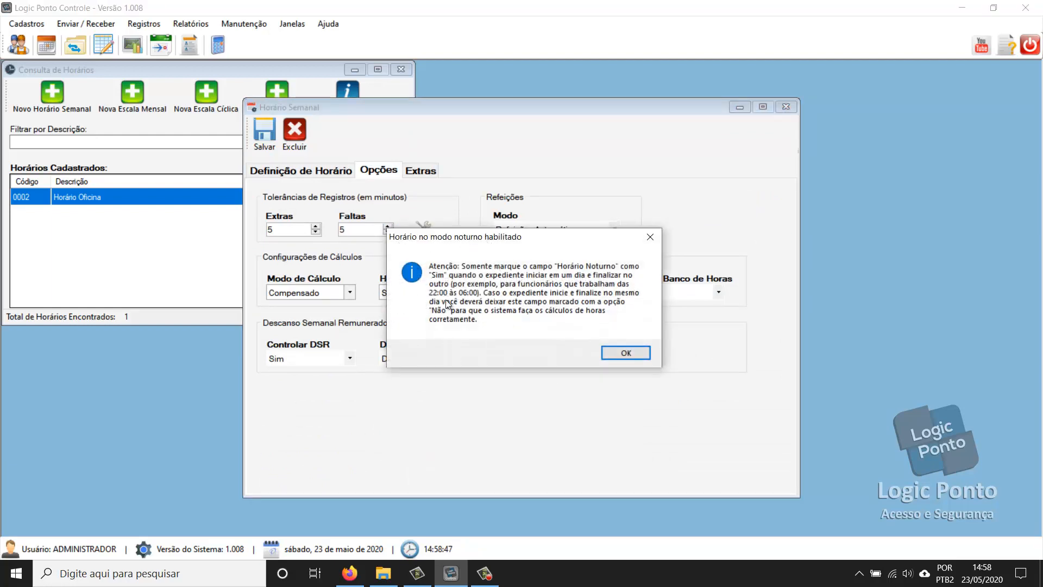
{"action": "left_click", "coordinate": [619, 353]}
{"action": "left_click", "coordinate": [414, 290]}
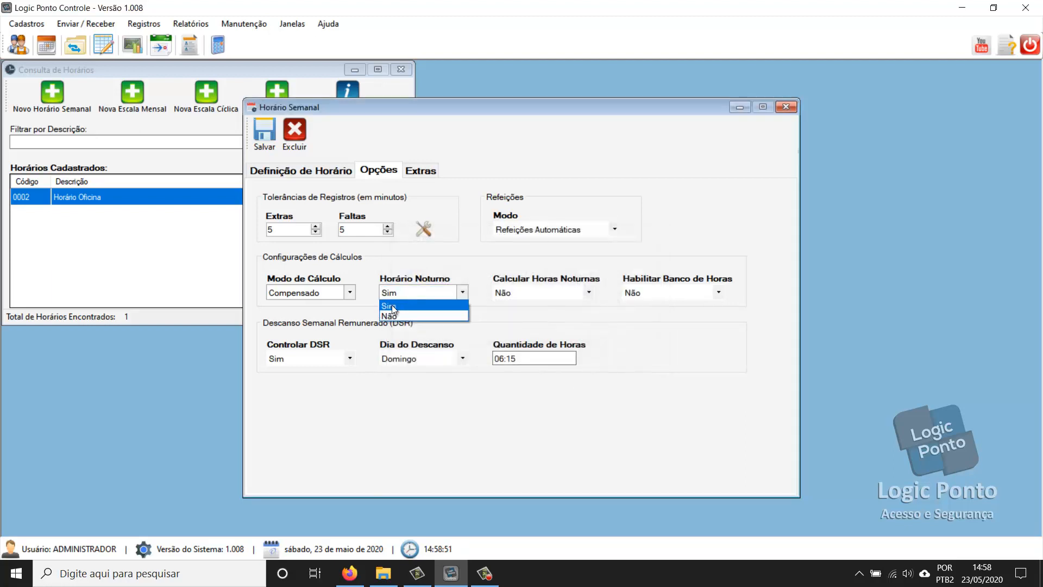
{"action": "left_click", "coordinate": [396, 306]}
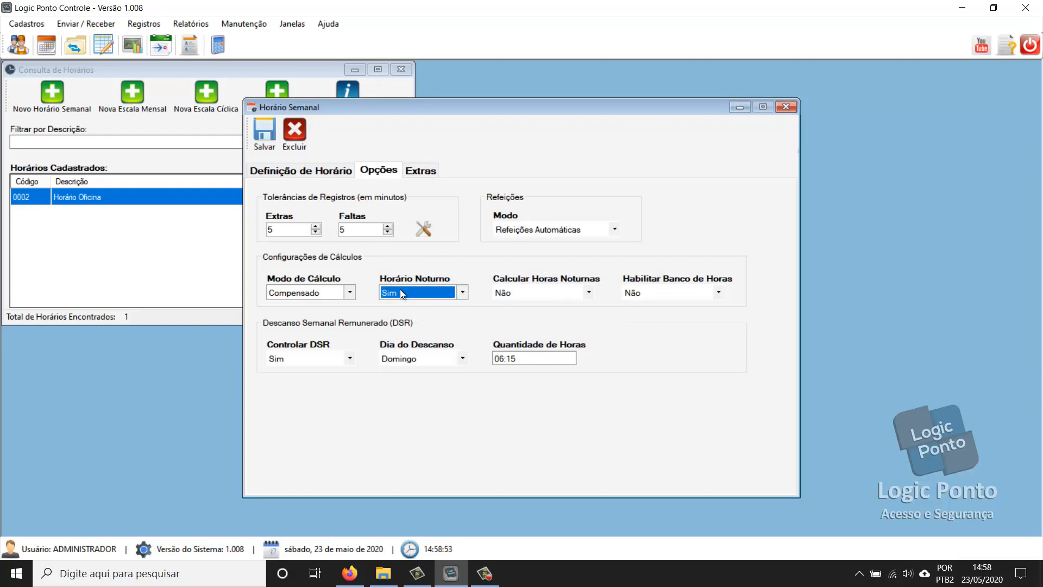
{"action": "left_click", "coordinate": [401, 293]}
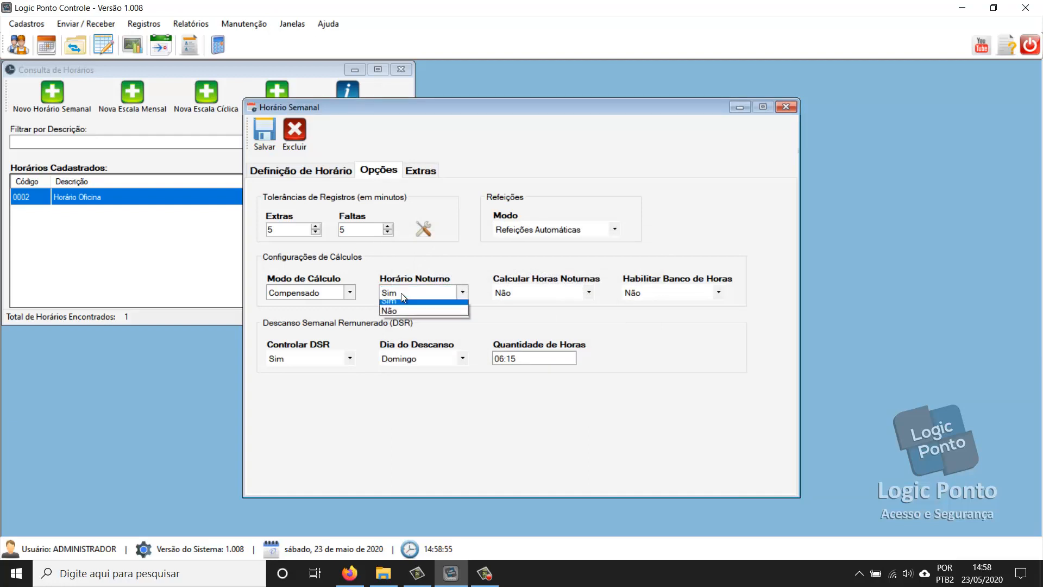
{"action": "left_click", "coordinate": [395, 316]}
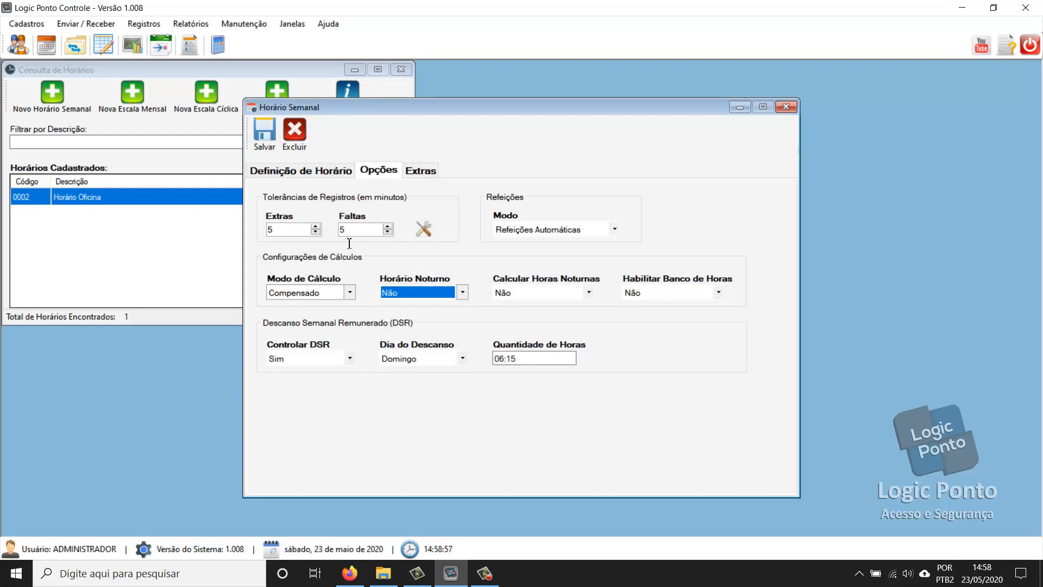
Examine the weekly entry and exit times against the Horário Noturno choices, keeping Horário Noturno at Não.
{"action": "left_click", "coordinate": [303, 171]}
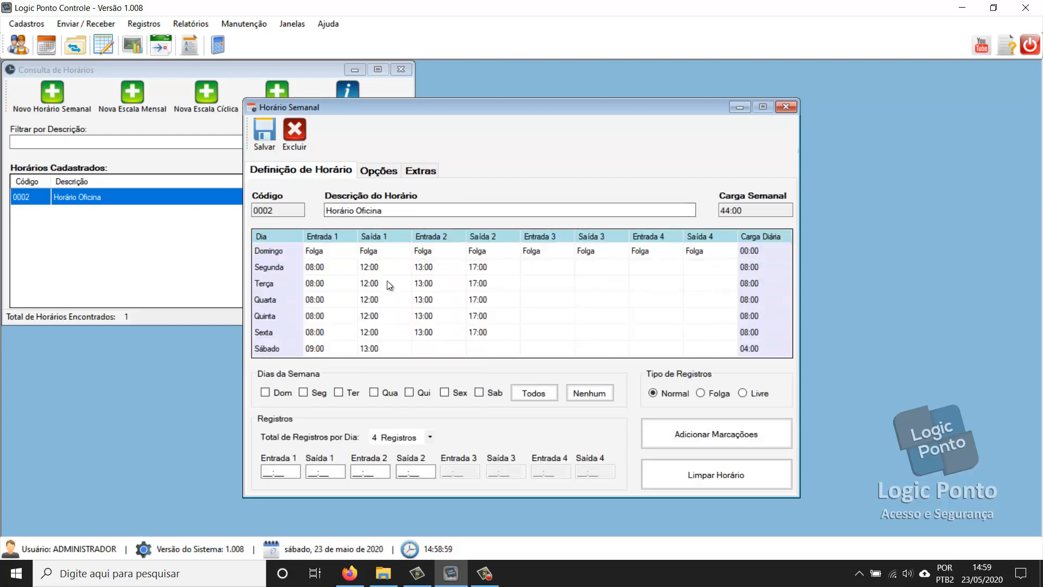
{"action": "left_click", "coordinate": [380, 171]}
{"action": "left_click", "coordinate": [315, 173]}
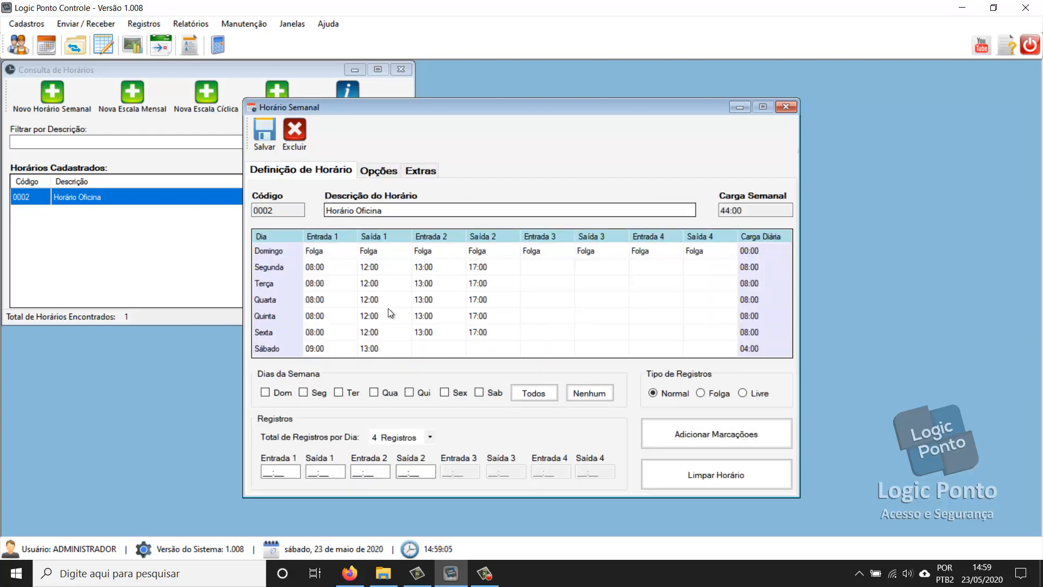
{"action": "left_click", "coordinate": [380, 171]}
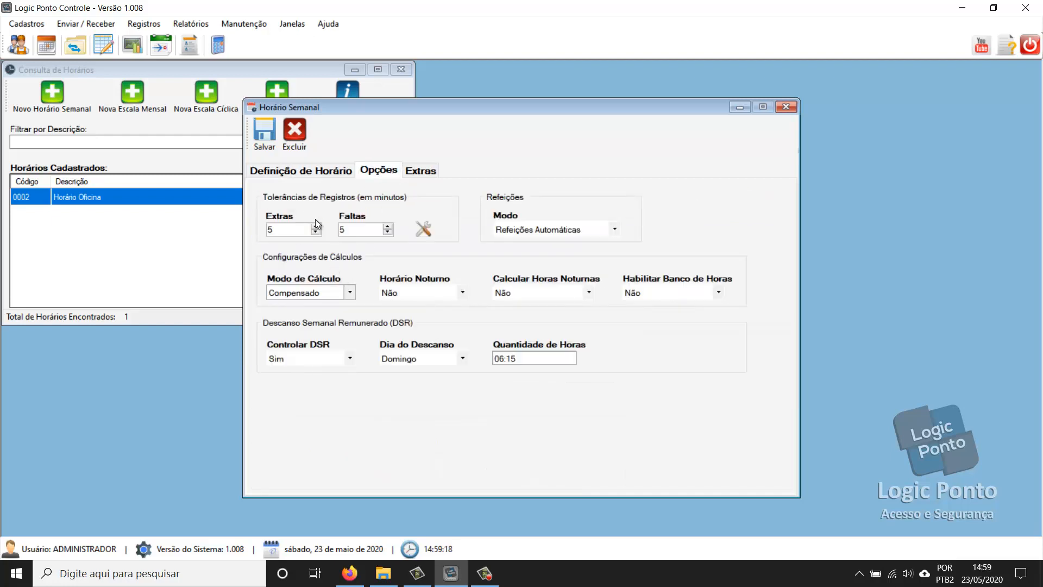
{"action": "left_click", "coordinate": [282, 170]}
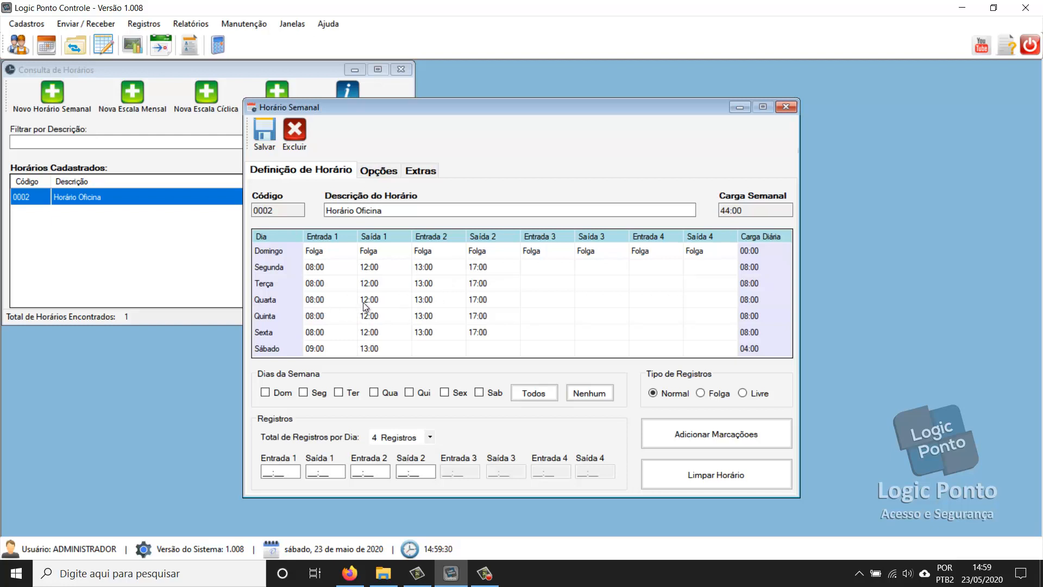
{"action": "left_click", "coordinate": [379, 170]}
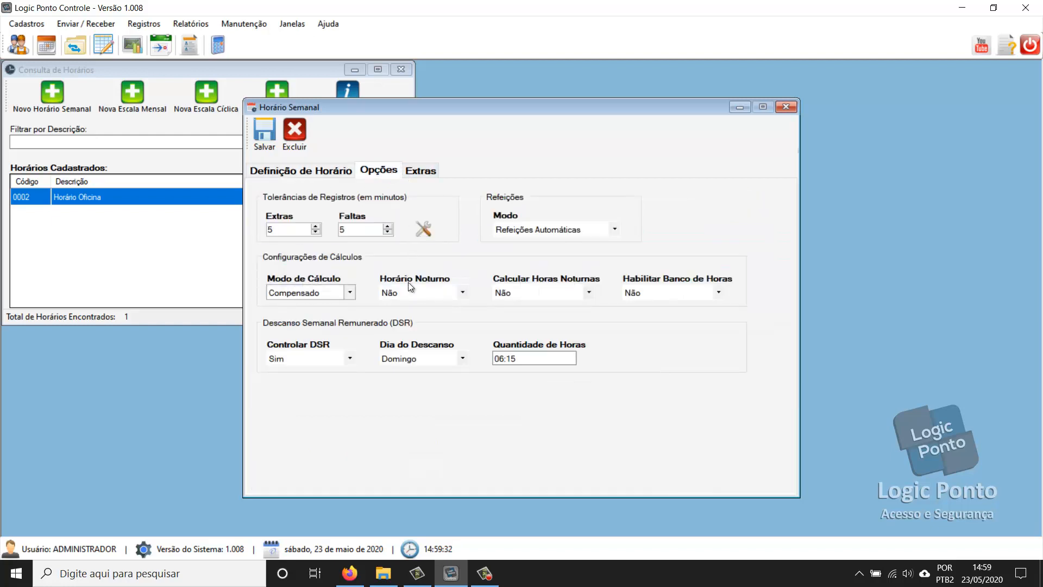
{"action": "left_click", "coordinate": [408, 293]}
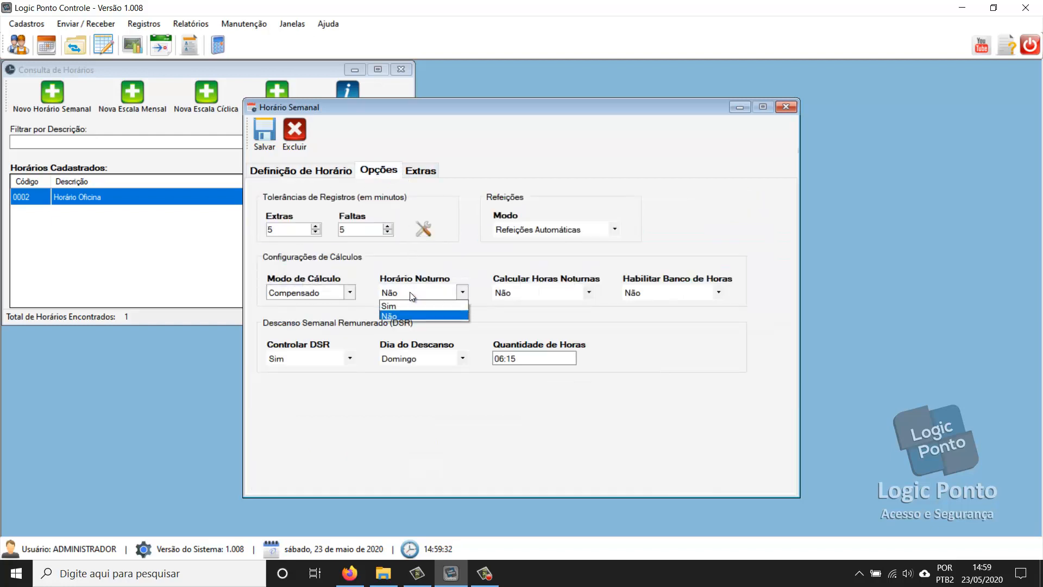
{"action": "left_click", "coordinate": [426, 265]}
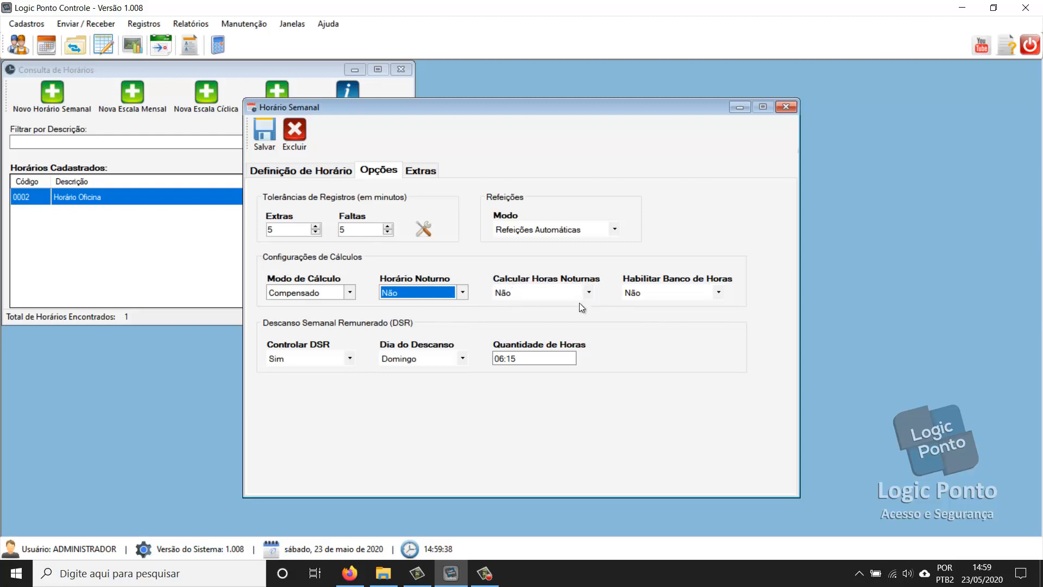
Try Sim for Calcular Horas Noturnas, check the schedule's daily times, and return the setting to Não.
{"action": "left_click", "coordinate": [517, 296]}
{"action": "left_click", "coordinate": [511, 307]}
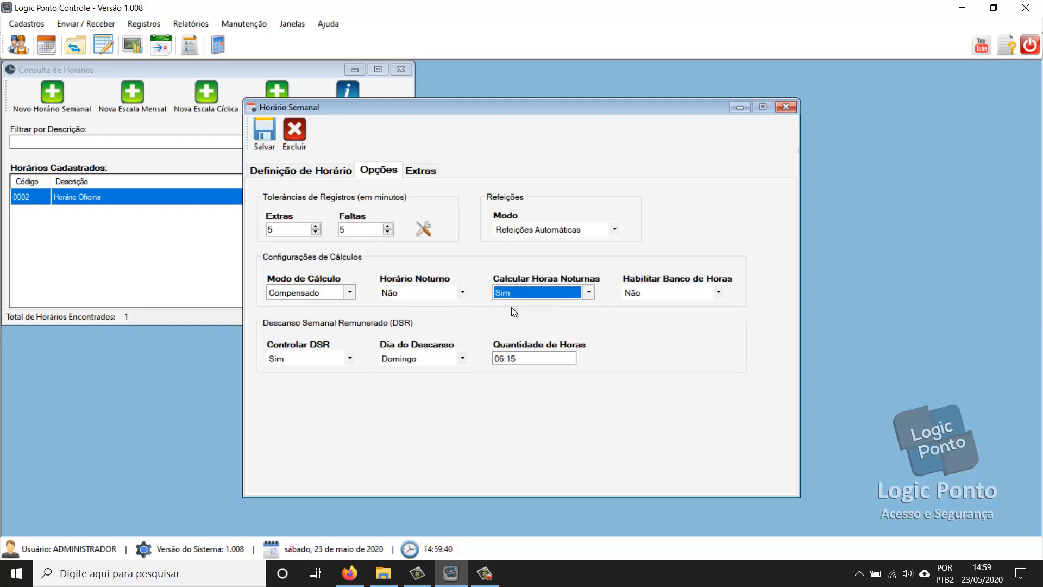
{"action": "left_click", "coordinate": [263, 173]}
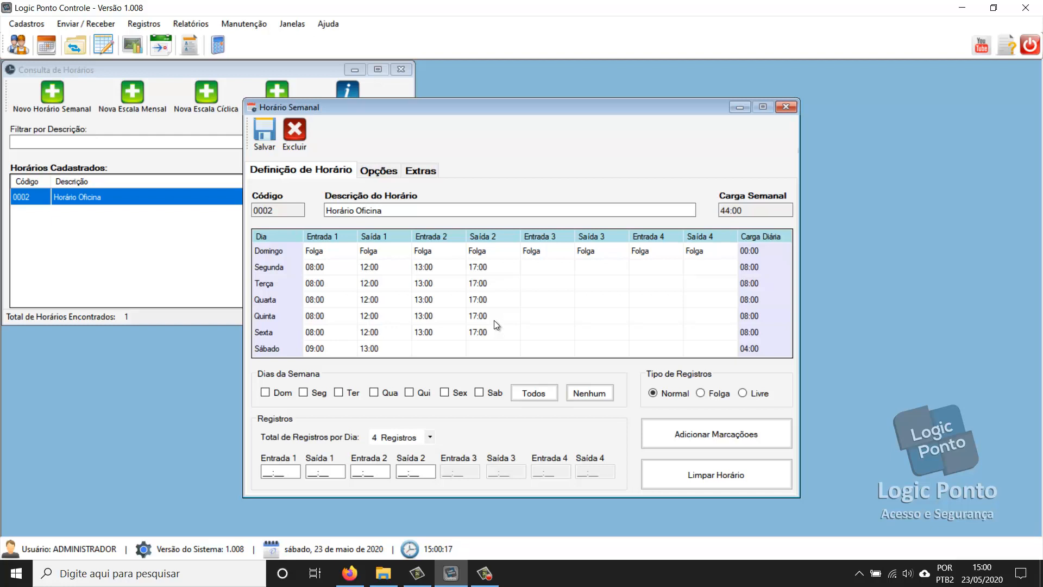
{"action": "left_click", "coordinate": [378, 171]}
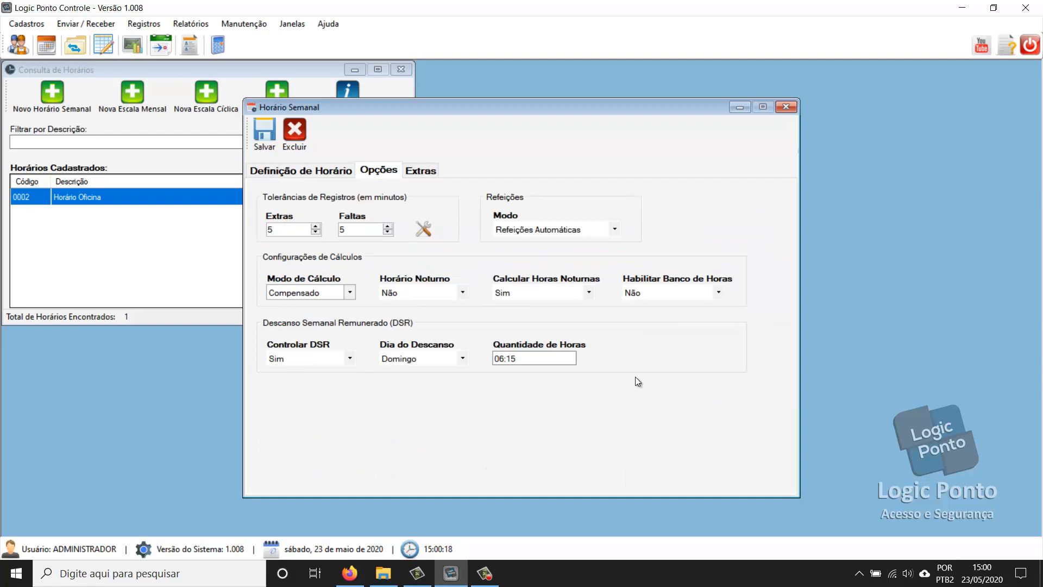
{"action": "left_click", "coordinate": [518, 292]}
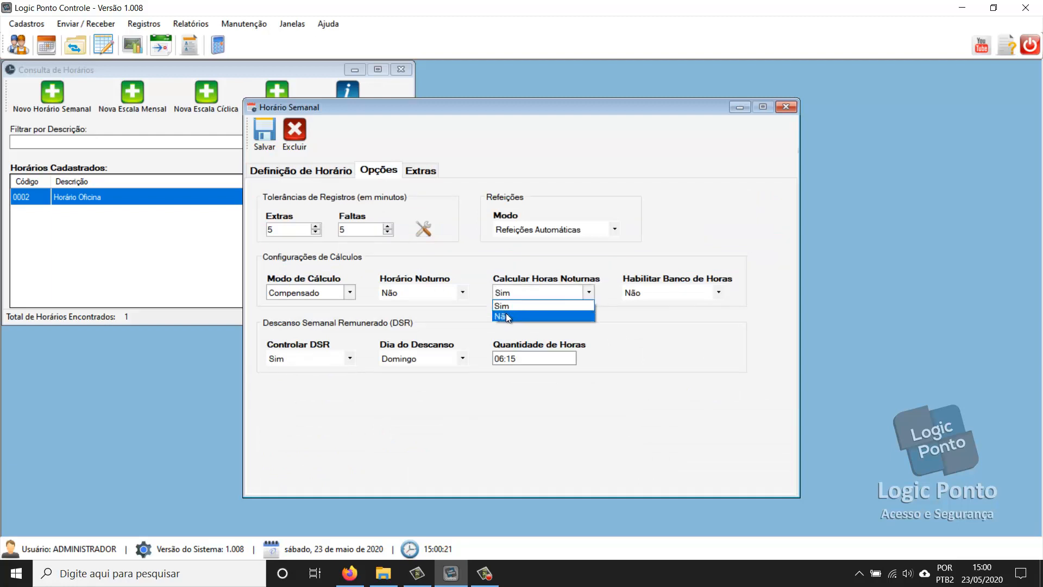
{"action": "left_click", "coordinate": [502, 316]}
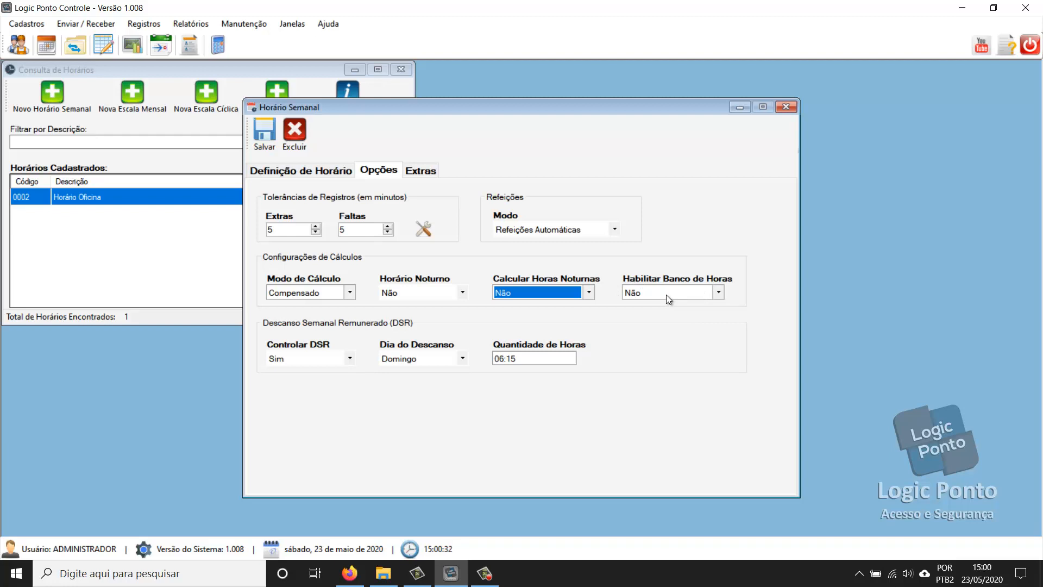
Try Sim for Habilitar Banco de Horas and switch it back to Não.
{"action": "left_click", "coordinate": [630, 293]}
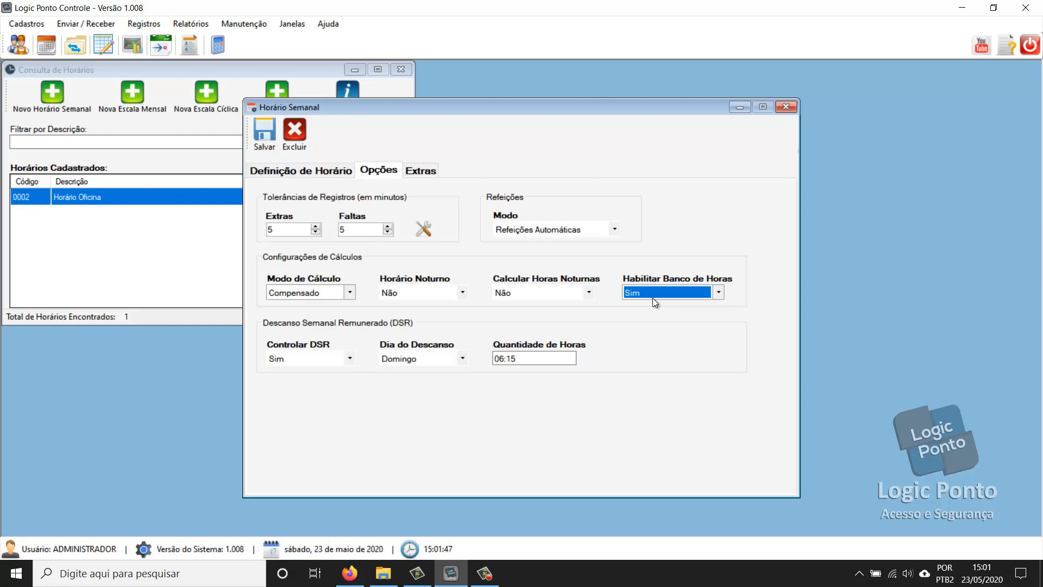
{"action": "left_click", "coordinate": [653, 298]}
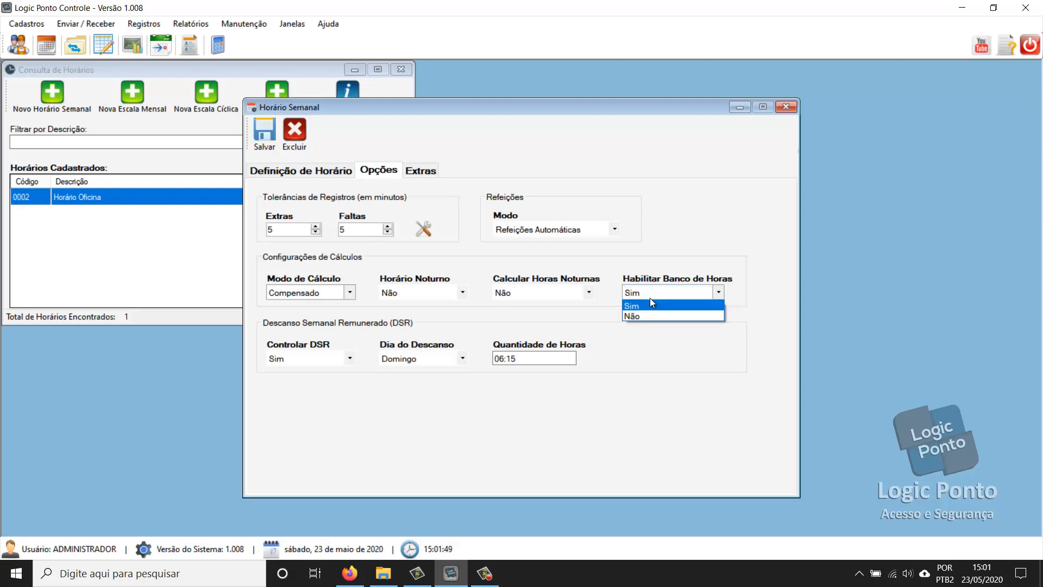
{"action": "left_click", "coordinate": [632, 315]}
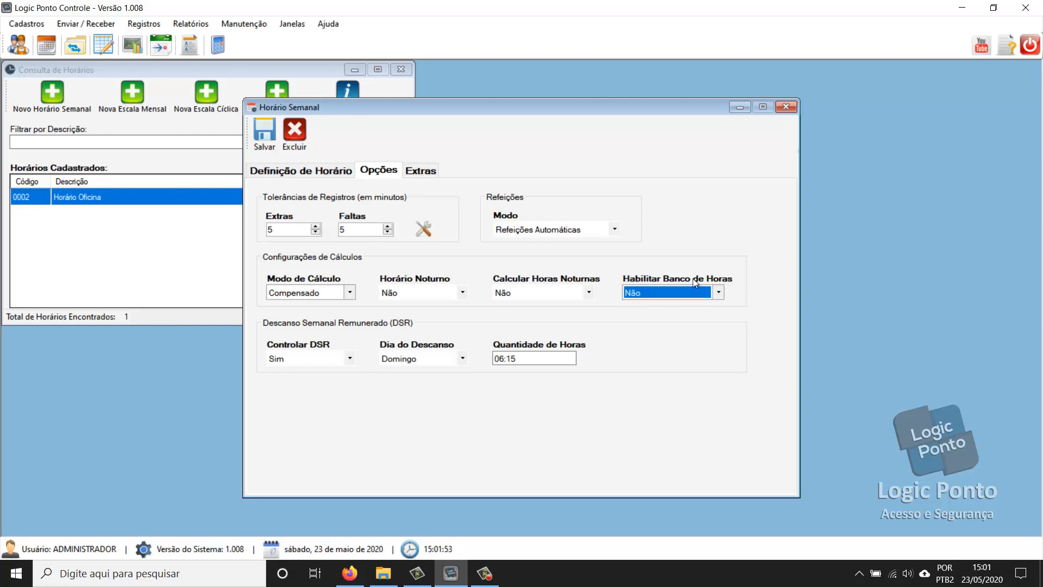
{"action": "left_click", "coordinate": [664, 292]}
{"action": "left_click", "coordinate": [651, 304]}
{"action": "left_click", "coordinate": [643, 293]}
{"action": "left_click", "coordinate": [641, 312]}
Select Sim for Controlar DSR and Domingo as Dia do Descanso, checking the rest day in the weekly schedule definition.
{"action": "left_click", "coordinate": [327, 358]}
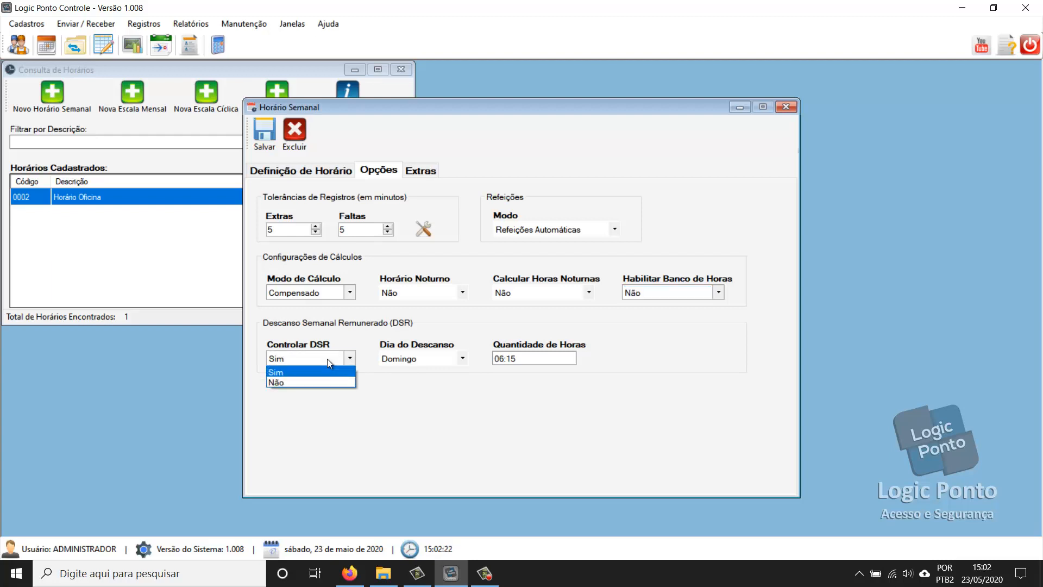
{"action": "left_click", "coordinate": [288, 374]}
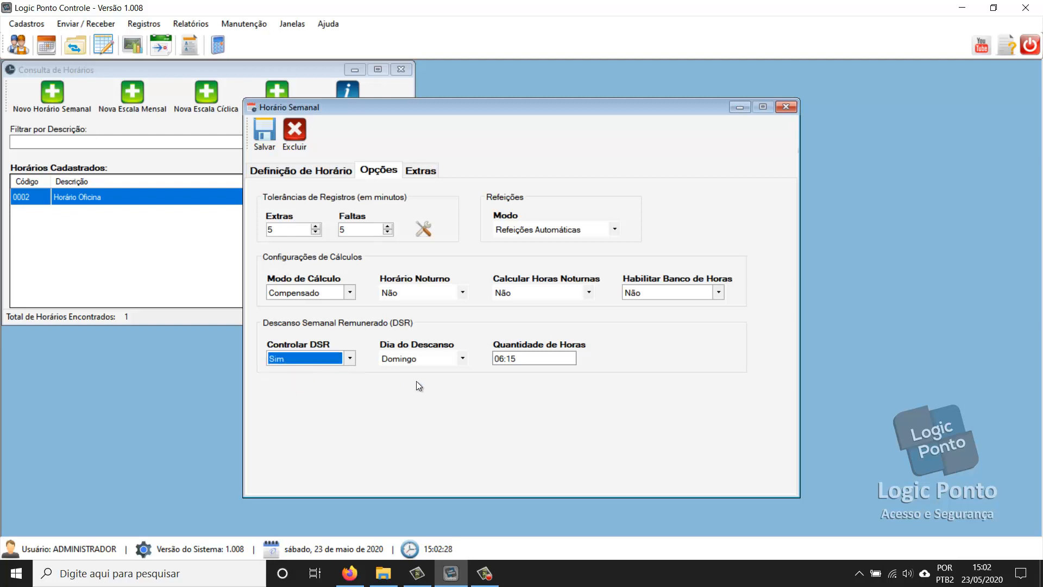
{"action": "left_click", "coordinate": [405, 359]}
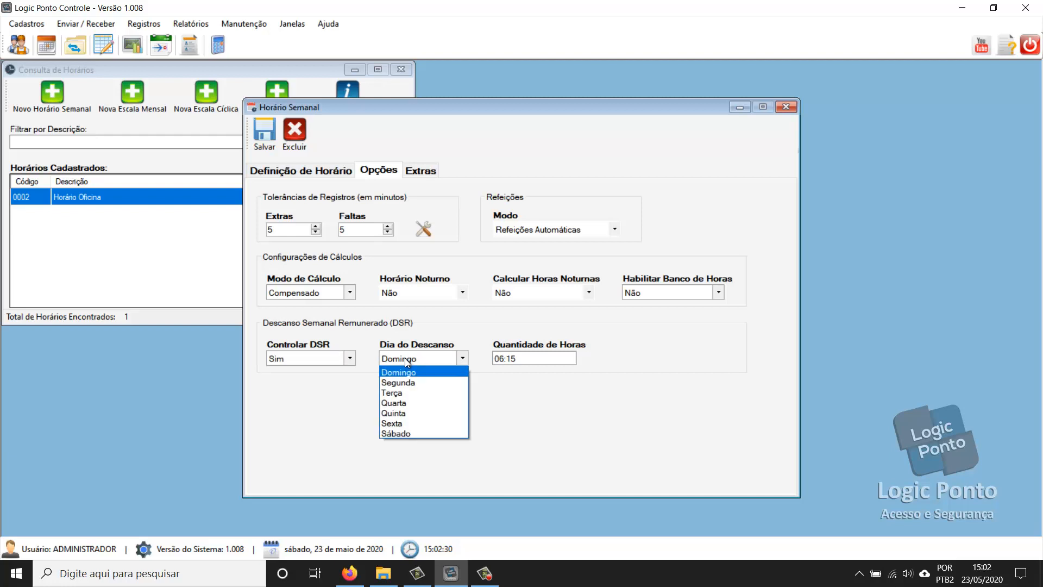
{"action": "left_click", "coordinate": [403, 359]}
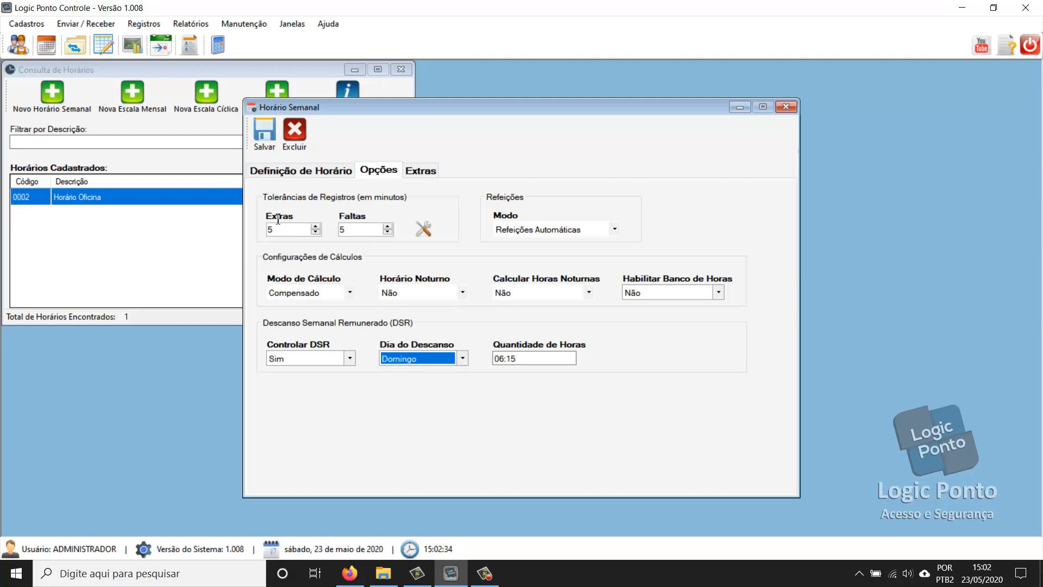
{"action": "left_click", "coordinate": [283, 172]}
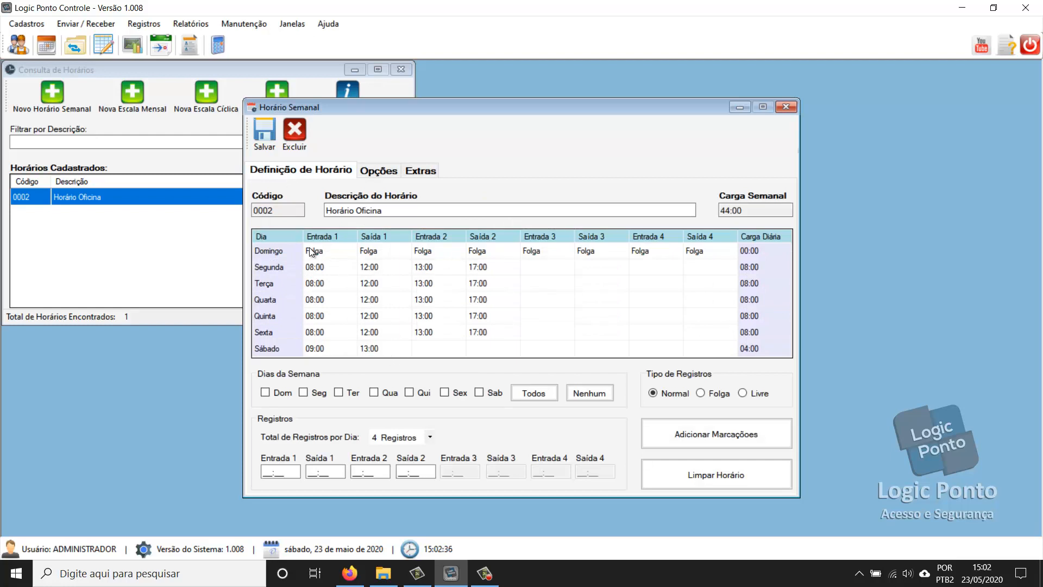
{"action": "left_click", "coordinate": [377, 172]}
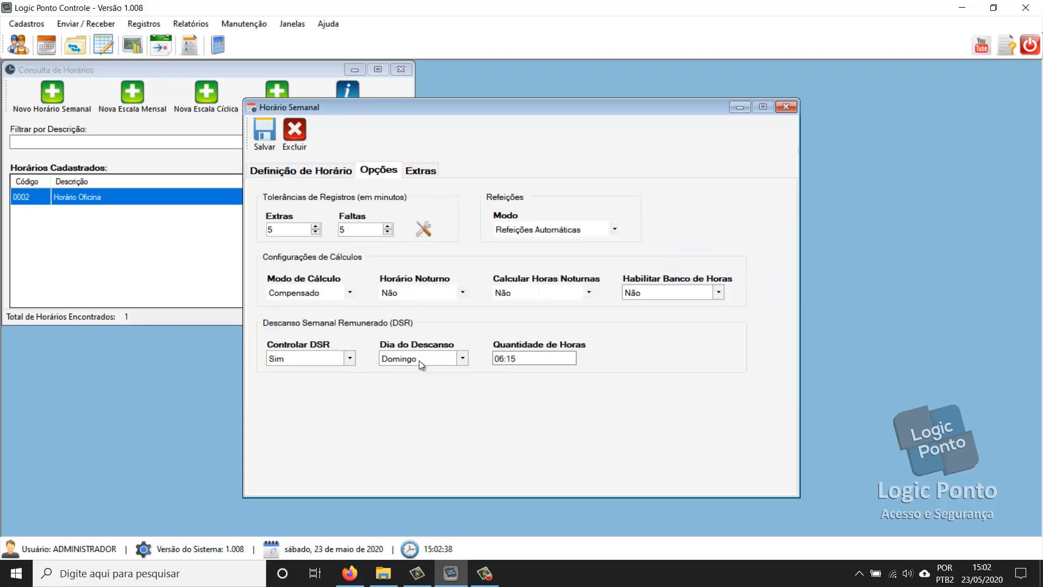
{"action": "left_click", "coordinate": [419, 360]}
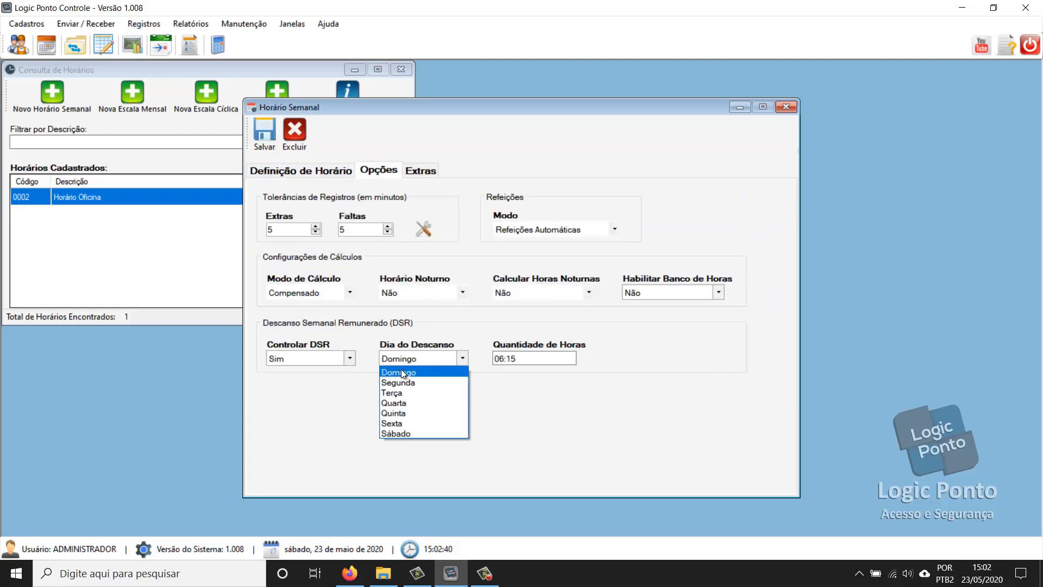
{"action": "left_click", "coordinate": [401, 370]}
Examine the DSR Quantidade de Horas value and compare it with the hours in the weekly schedule definition.
{"action": "left_click", "coordinate": [525, 361]}
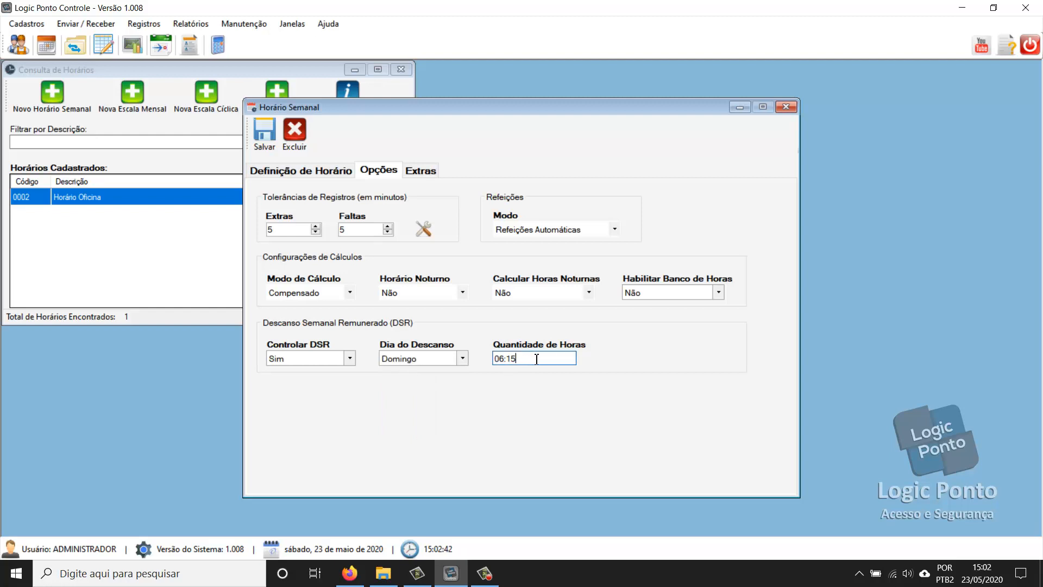
{"action": "left_click_drag", "start_coordinate": [526, 361], "coordinate": [497, 359]}
{"action": "left_click", "coordinate": [332, 170]}
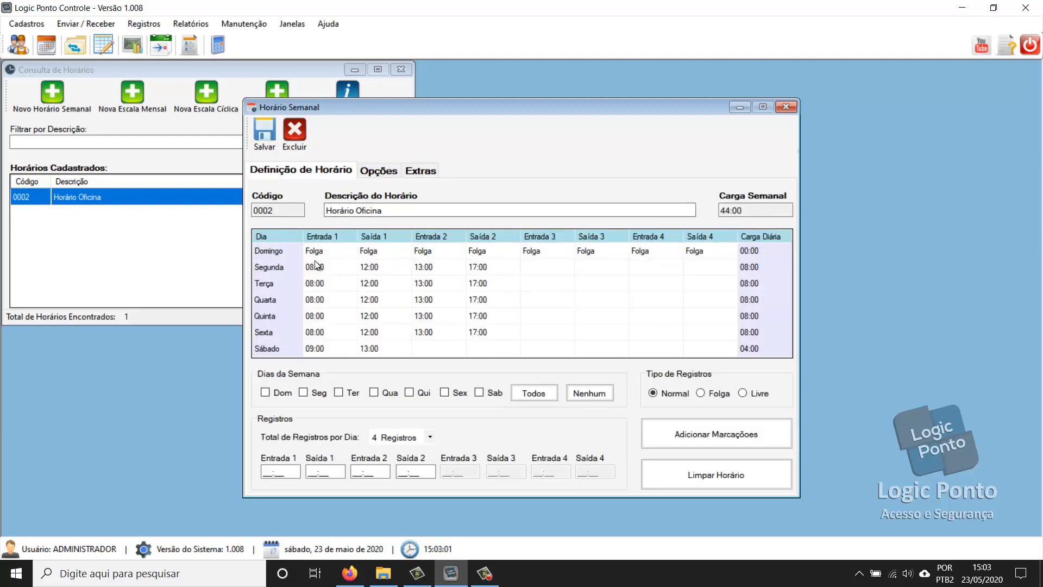
{"action": "left_click", "coordinate": [377, 169]}
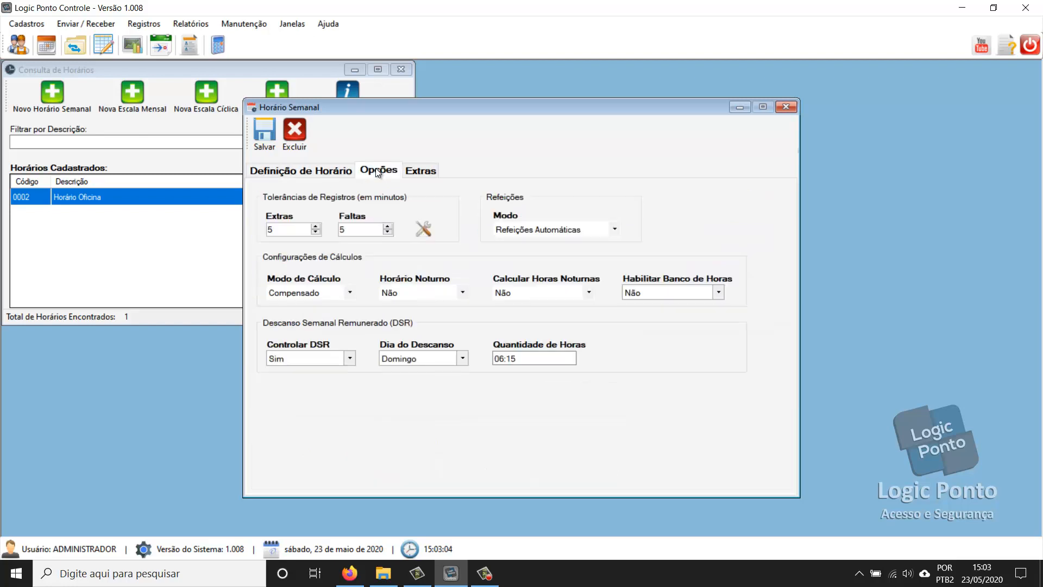
{"action": "left_click", "coordinate": [281, 170]}
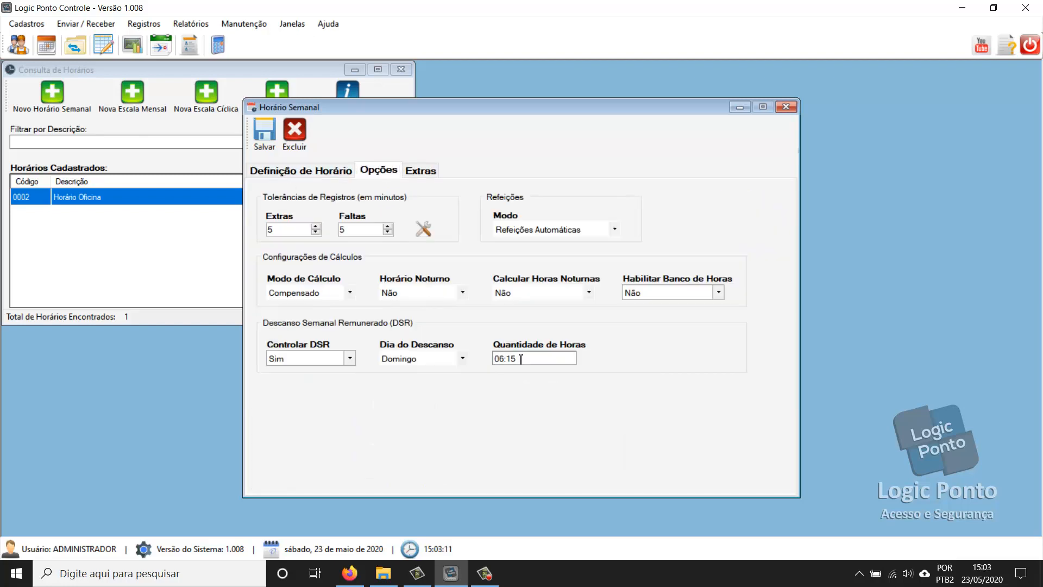
{"action": "left_click", "coordinate": [521, 359]}
{"action": "mouse_move", "coordinate": [522, 361]}
{"action": "left_mouse_down"}
{"action": "mouse_move", "coordinate": [495, 360]}
{"action": "mouse_move", "coordinate": [518, 360]}
{"action": "left_mouse_up"}
{"action": "left_click_drag", "start_coordinate": [524, 360], "coordinate": [488, 353]}
{"action": "mouse_move", "coordinate": [529, 359]}
{"action": "left_mouse_down"}
{"action": "mouse_move", "coordinate": [495, 356]}
{"action": "mouse_move", "coordinate": [522, 356]}
{"action": "left_mouse_up"}
{"action": "left_click_drag", "start_coordinate": [535, 358], "coordinate": [489, 358]}
Try Não for Controlar DSR and return the setting to Sim.
{"action": "left_click", "coordinate": [298, 361]}
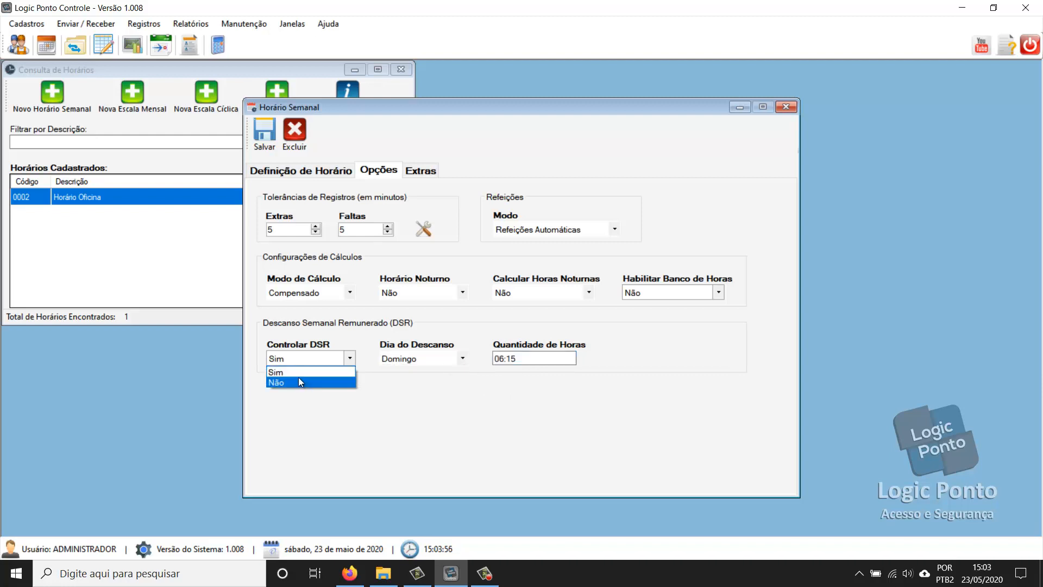
{"action": "left_click", "coordinate": [299, 378]}
{"action": "left_click", "coordinate": [289, 361]}
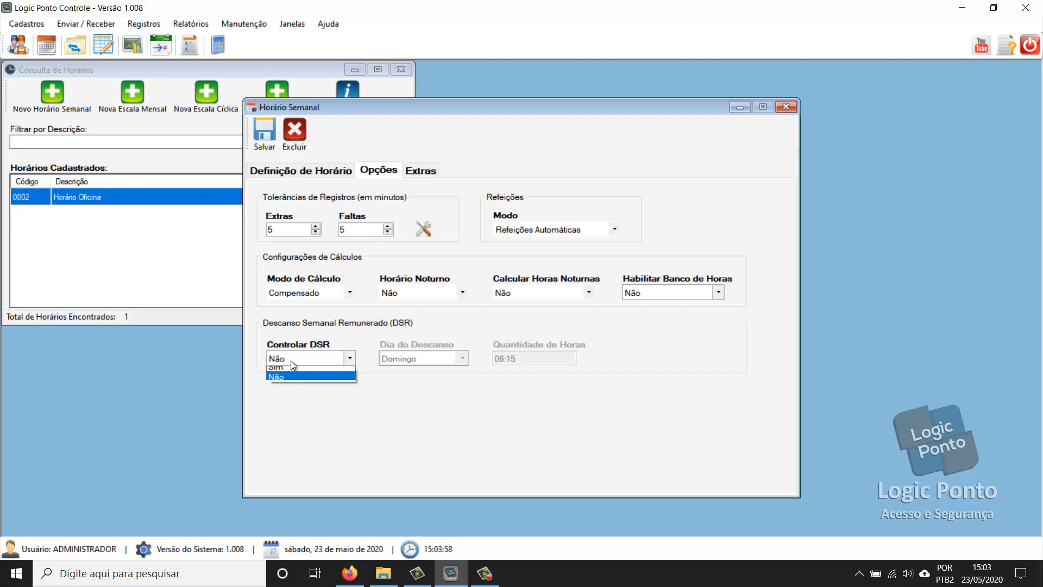
{"action": "left_click", "coordinate": [299, 376]}
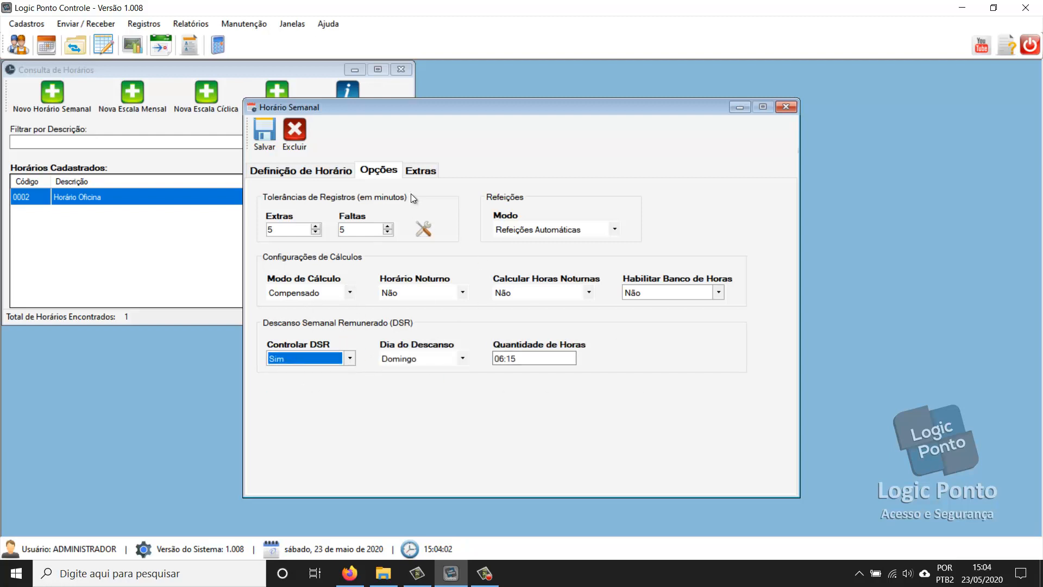
Open the schedule's extras settings and select Coluna Única (padrão) as the extras type.
{"action": "left_click", "coordinate": [417, 174]}
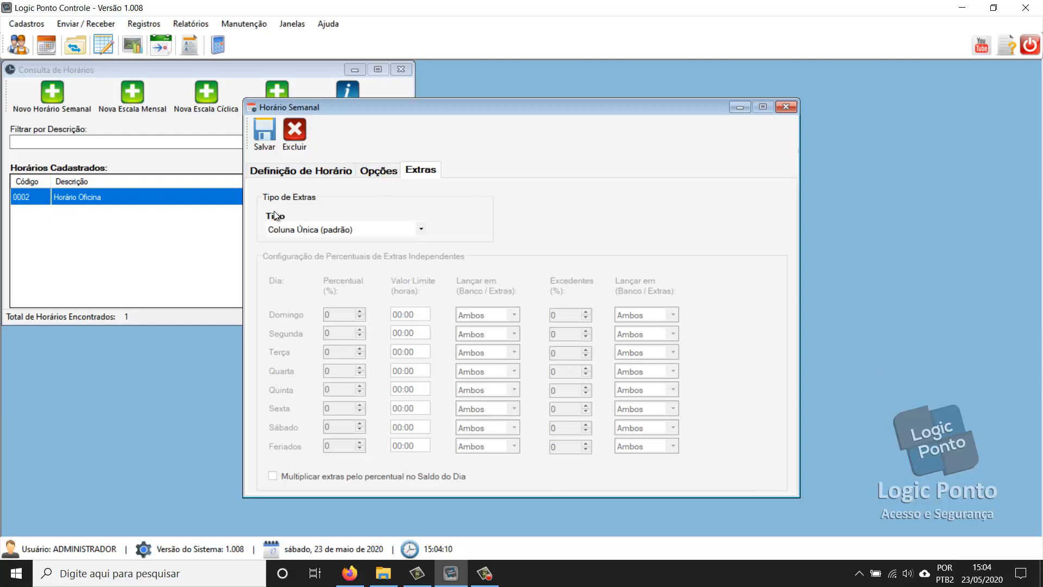
{"action": "left_click", "coordinate": [299, 230]}
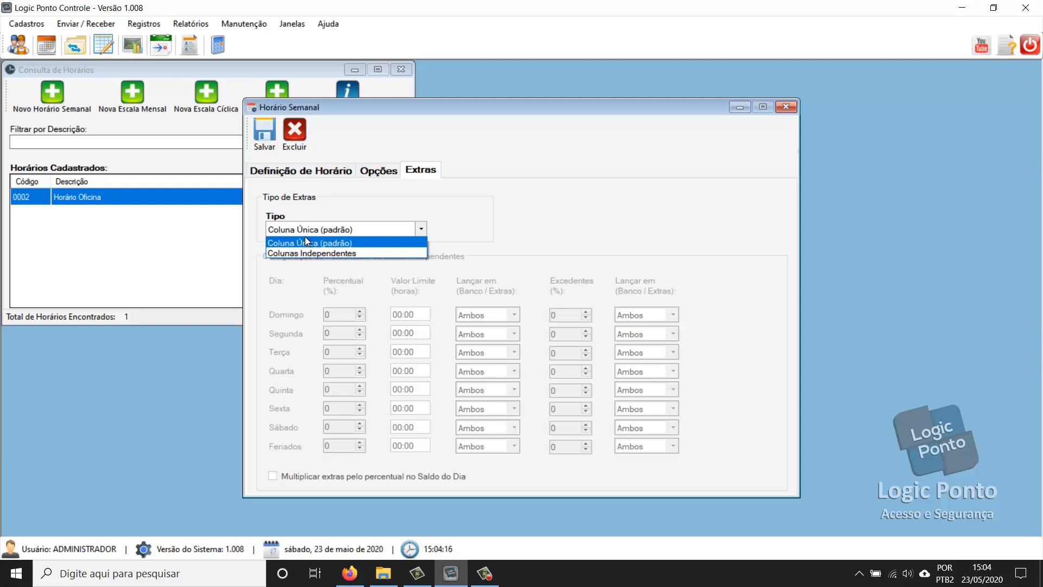
{"action": "left_click", "coordinate": [334, 240]}
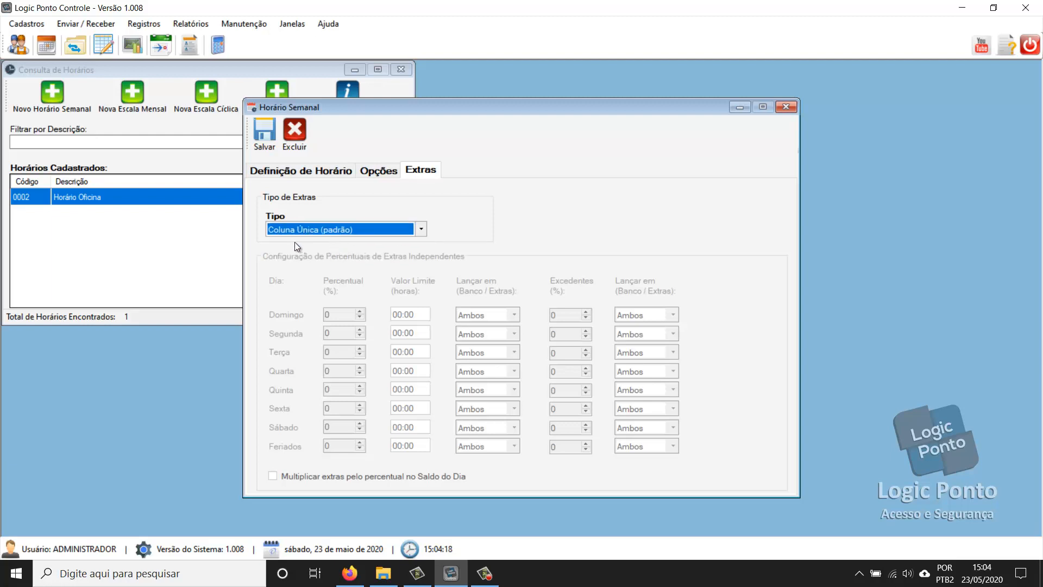
Try Colunas Independentes as the extras type and switch it back to Coluna Única (padrão).
{"action": "left_click", "coordinate": [305, 233]}
{"action": "left_click", "coordinate": [307, 254]}
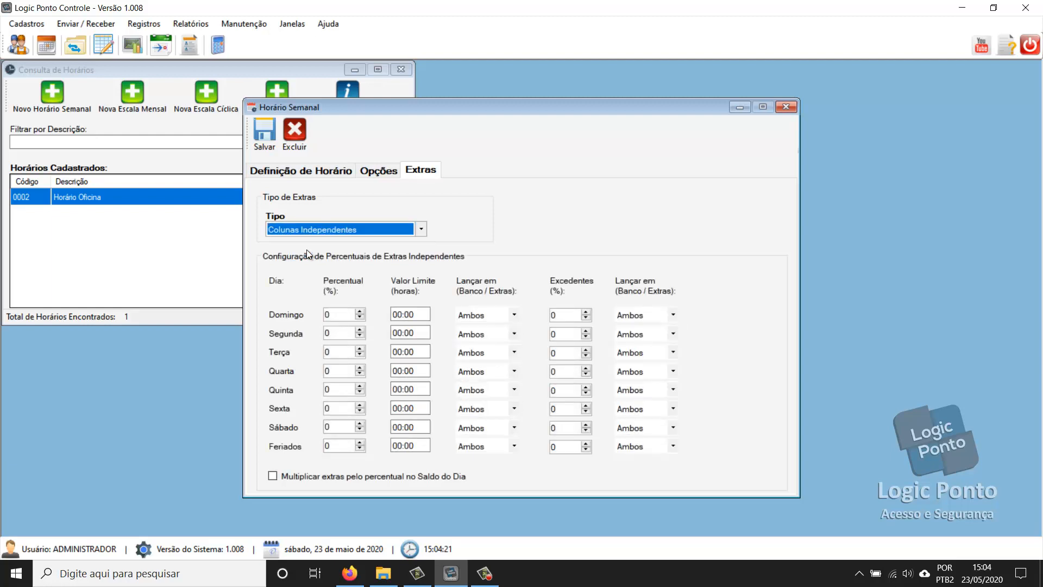
{"action": "left_click", "coordinate": [300, 233]}
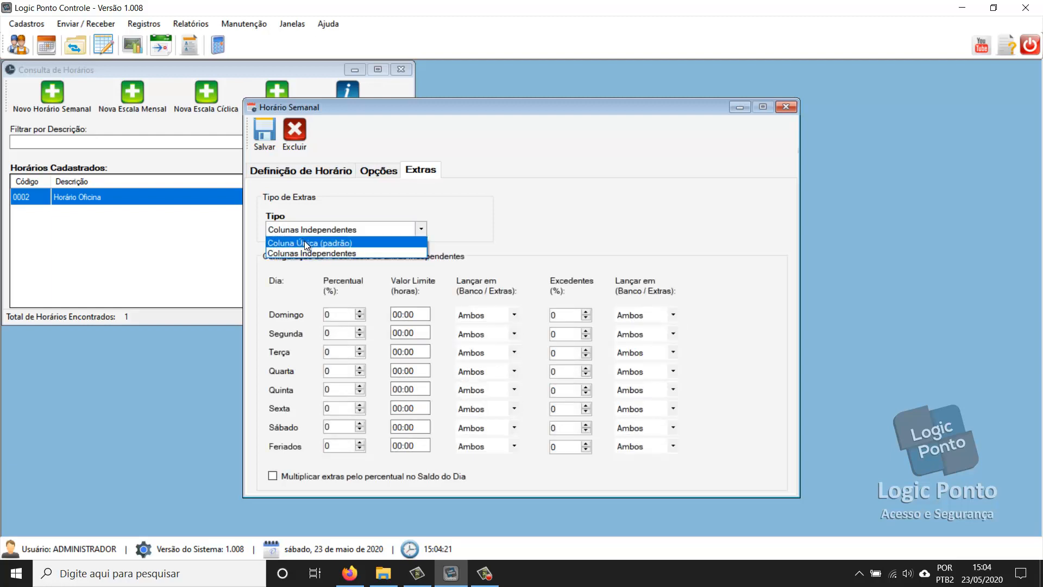
{"action": "left_click", "coordinate": [276, 244]}
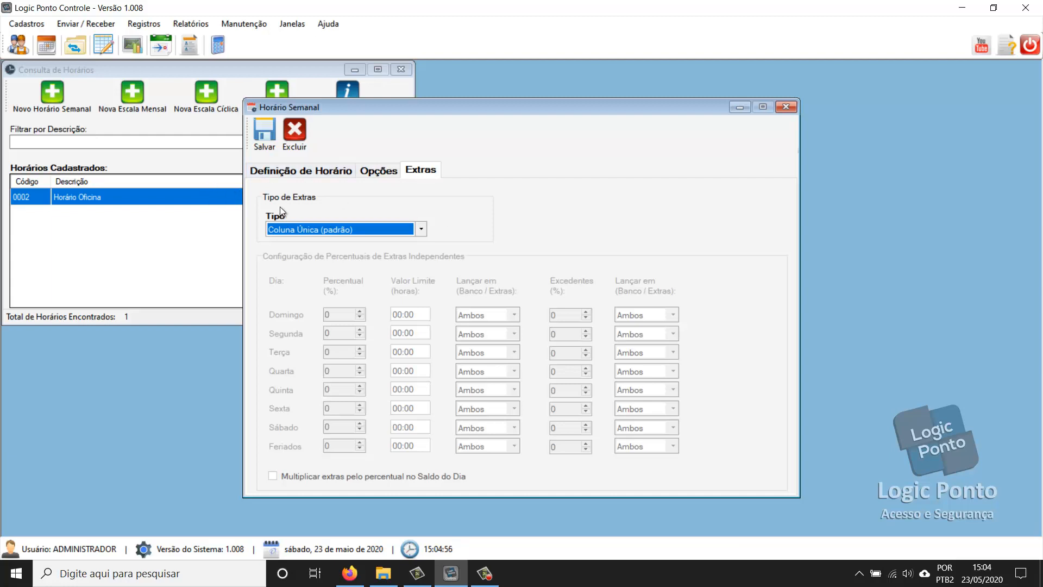
Set the extras type to Colunas Independentes and the Percentual to 100 for Domingo and Feriados.
{"action": "left_click", "coordinate": [305, 228]}
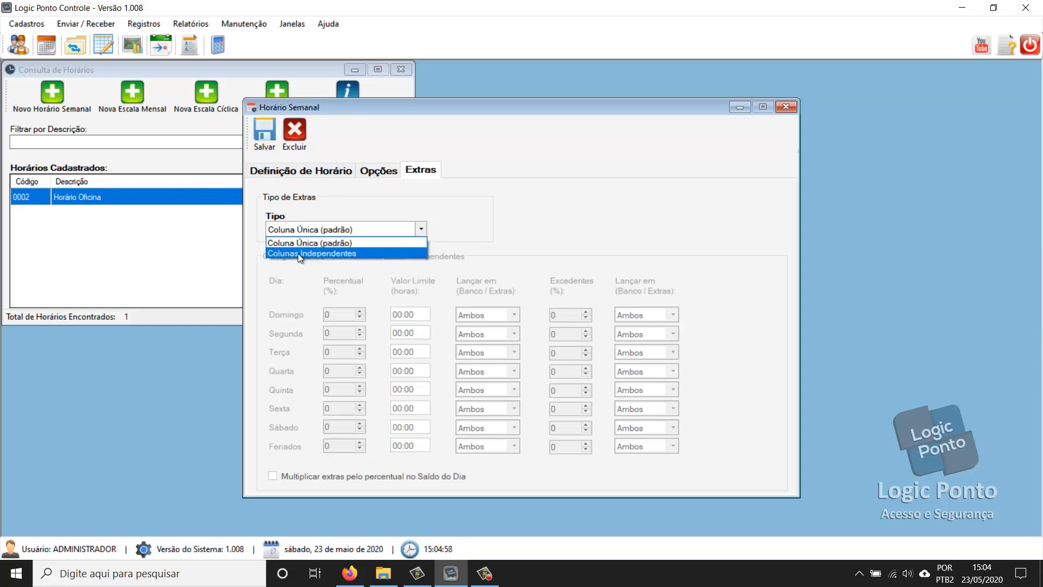
{"action": "left_click", "coordinate": [309, 253]}
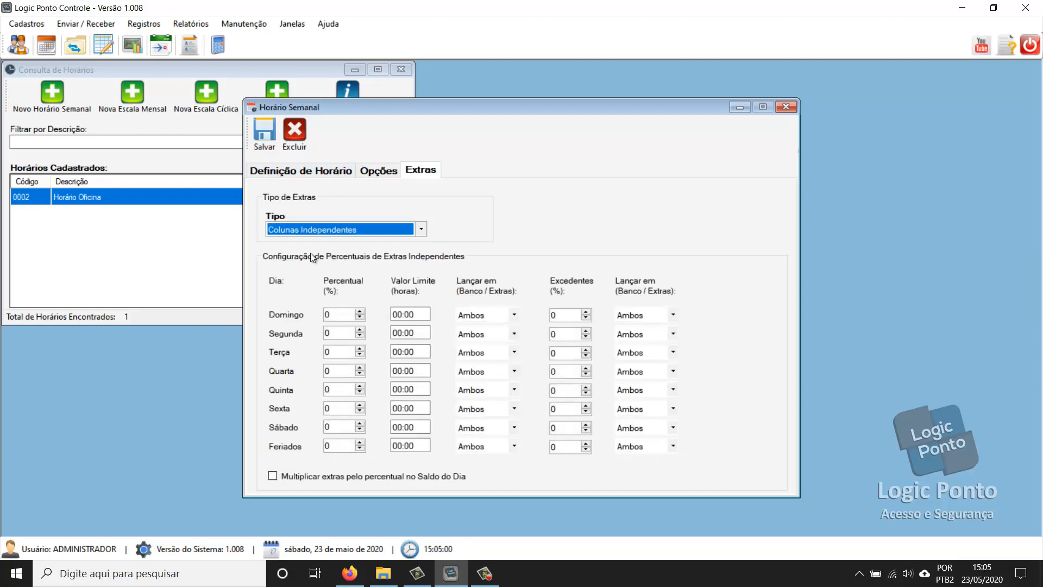
{"action": "left_click_drag", "start_coordinate": [340, 315], "coordinate": [326, 314]}
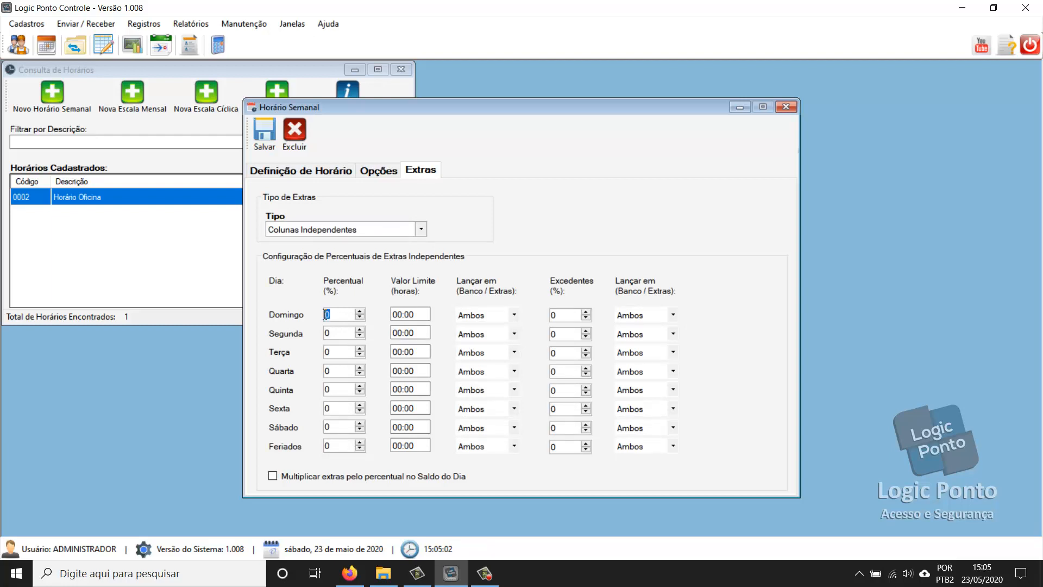
{"action": "type", "text": "100"}
{"action": "left_click_drag", "start_coordinate": [334, 445], "coordinate": [315, 438]}
{"action": "type", "text": "100"}
Set the extras Percentual to 50 for each day from Segunda to Sexta and to 60 for Sábado.
{"action": "left_click", "coordinate": [349, 314]}
{"action": "left_click", "coordinate": [338, 334]}
{"action": "type", "text": "50"}
{"action": "key", "text": "Tab"}
{"action": "type", "text": "50"}
{"action": "key", "text": "Tab"}
{"action": "type", "text": "5"}
{"action": "key", "text": "Tab"}
{"action": "type", "text": "5"}
{"action": "left_click", "coordinate": [340, 407]}
{"action": "type", "text": "5"}
{"action": "left_click_drag", "start_coordinate": [340, 406], "coordinate": [314, 408]}
{"action": "type", "text": "0"}
{"action": "left_click", "coordinate": [335, 390]}
{"action": "type", "text": "0"}
{"action": "left_click", "coordinate": [336, 373]}
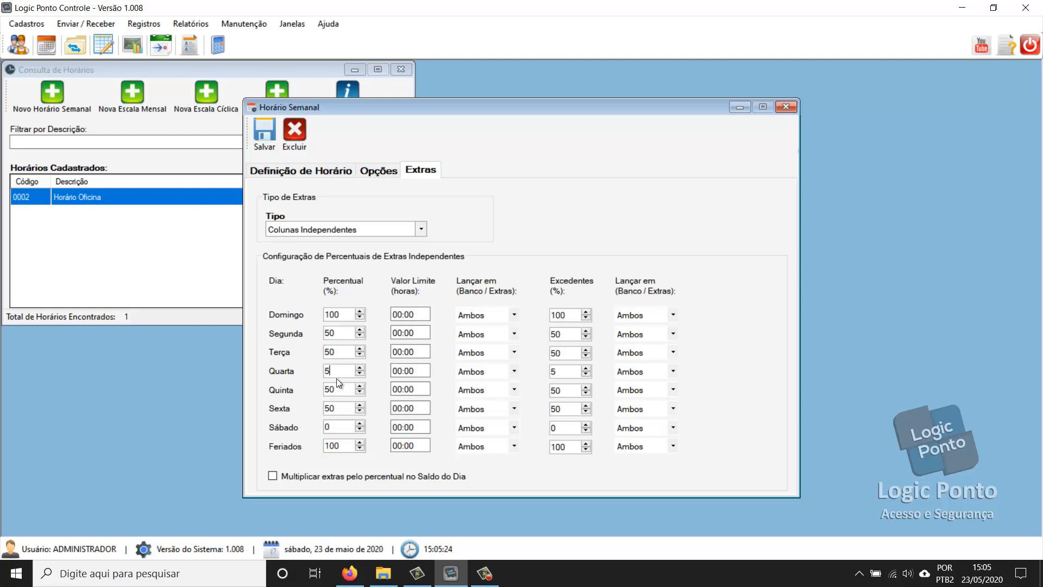
{"action": "type", "text": "0"}
{"action": "left_click_drag", "start_coordinate": [345, 429], "coordinate": [314, 427]}
{"action": "type", "text": "60"}
Enable Multiplicar extras pelo percentual no Saldo do Dia and acknowledge the rounding notice.
{"action": "left_click", "coordinate": [347, 409]}
{"action": "left_click_drag", "start_coordinate": [344, 331], "coordinate": [329, 353]}
{"action": "left_click", "coordinate": [335, 354]}
{"action": "left_click_drag", "start_coordinate": [335, 408], "coordinate": [320, 408]}
{"action": "left_click_drag", "start_coordinate": [343, 430], "coordinate": [319, 421]}
{"action": "left_click", "coordinate": [273, 476]}
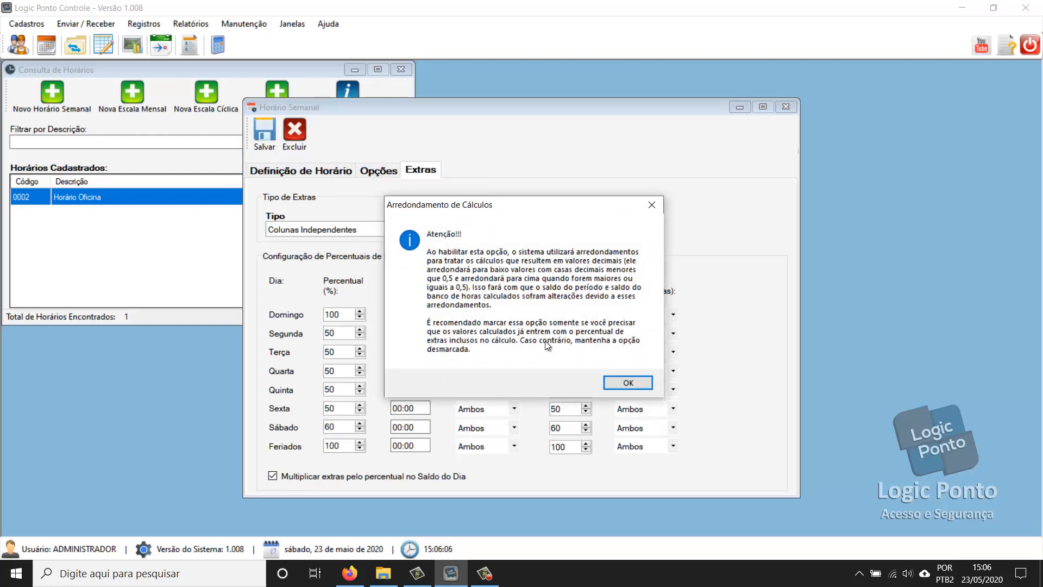
{"action": "left_click", "coordinate": [639, 385]}
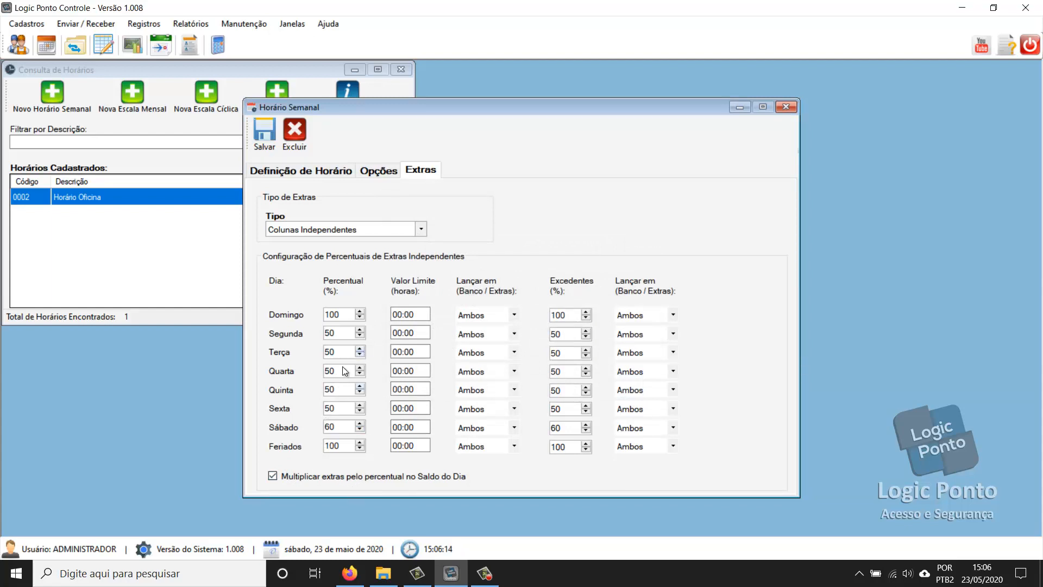
Examine the Percentual values for Domingo and Segunda and the Valor Limite values across the days.
{"action": "double_click", "coordinate": [332, 333]}
{"action": "double_click", "coordinate": [343, 315]}
{"action": "left_click", "coordinate": [338, 336]}
{"action": "double_click", "coordinate": [338, 315]}
{"action": "left_click_drag", "start_coordinate": [344, 316], "coordinate": [325, 317]}
{"action": "left_click_drag", "start_coordinate": [341, 333], "coordinate": [320, 334]}
{"action": "left_click_drag", "start_coordinate": [421, 309], "coordinate": [361, 333]}
{"action": "left_click_drag", "start_coordinate": [418, 353], "coordinate": [368, 343]}
{"action": "left_click_drag", "start_coordinate": [418, 371], "coordinate": [380, 386]}
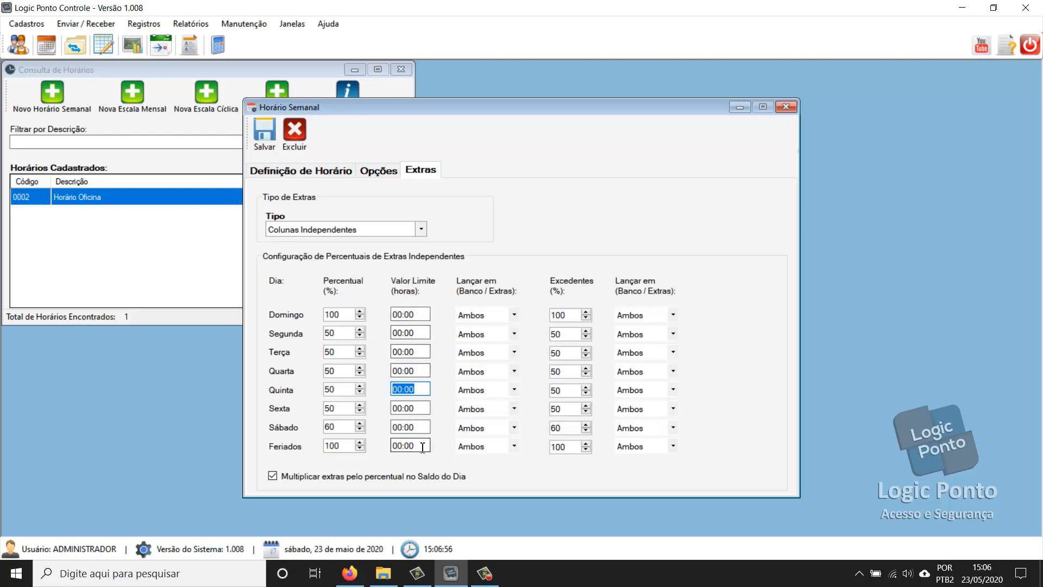
{"action": "left_click_drag", "start_coordinate": [423, 447], "coordinate": [390, 388]}
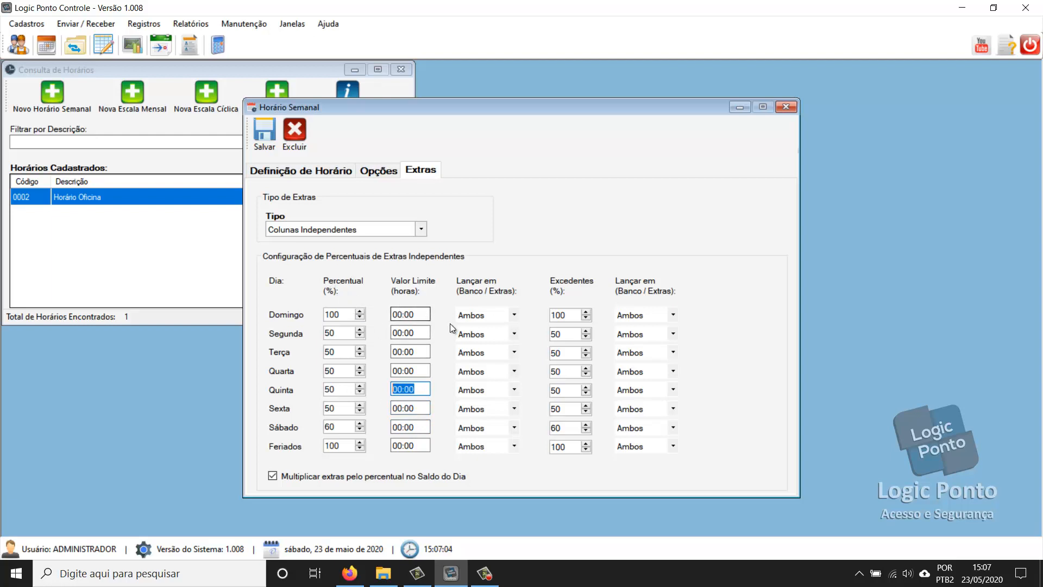
Set Segunda's Valor Limite to 01:00 hours and record the extras within that limit in Extras/Faltas.
{"action": "left_click_drag", "start_coordinate": [419, 314], "coordinate": [371, 341]}
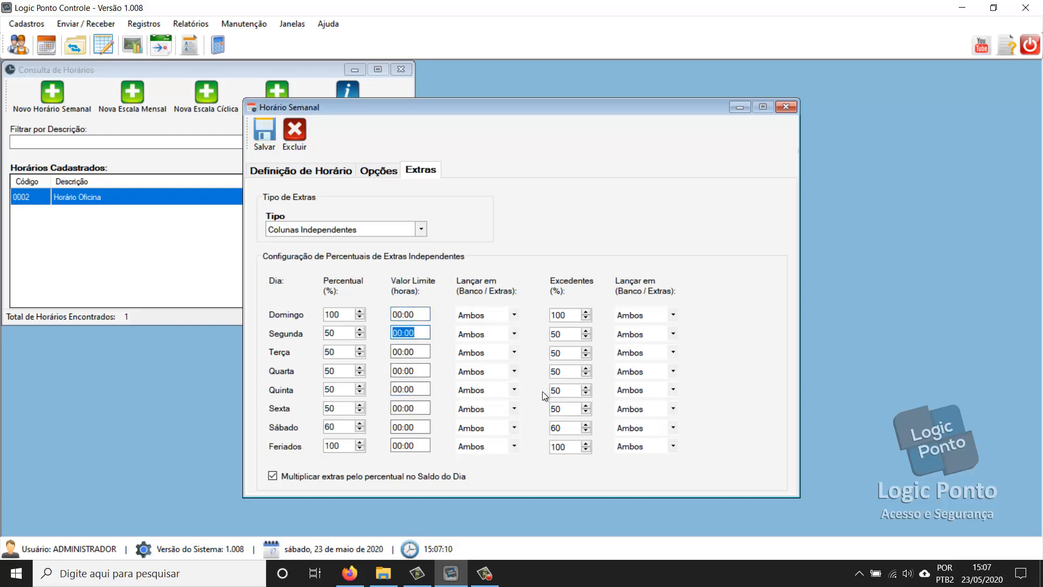
{"action": "type", "text": "01:00"}
{"action": "left_click", "coordinate": [470, 334]}
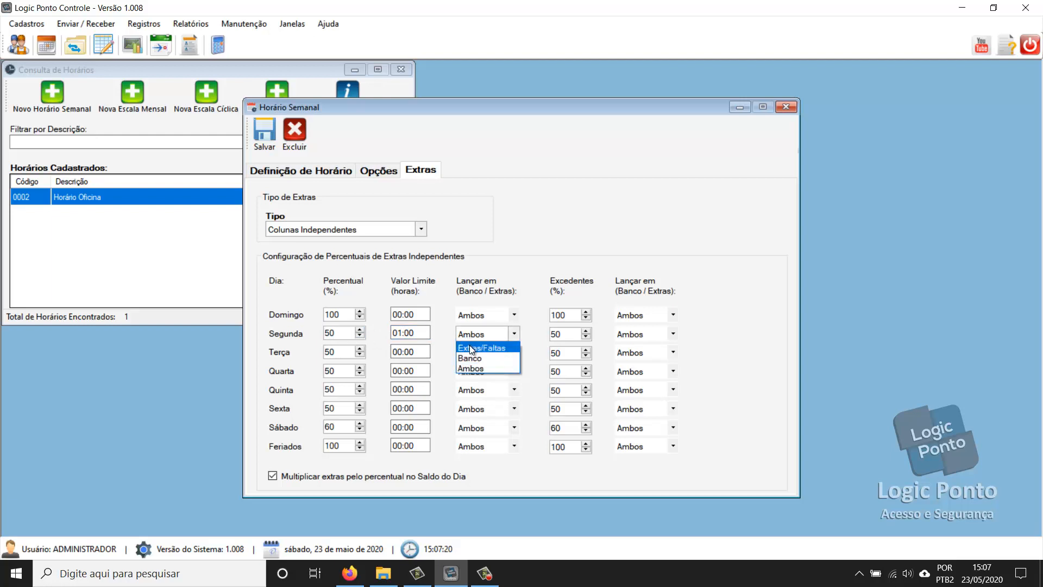
{"action": "left_click", "coordinate": [471, 348]}
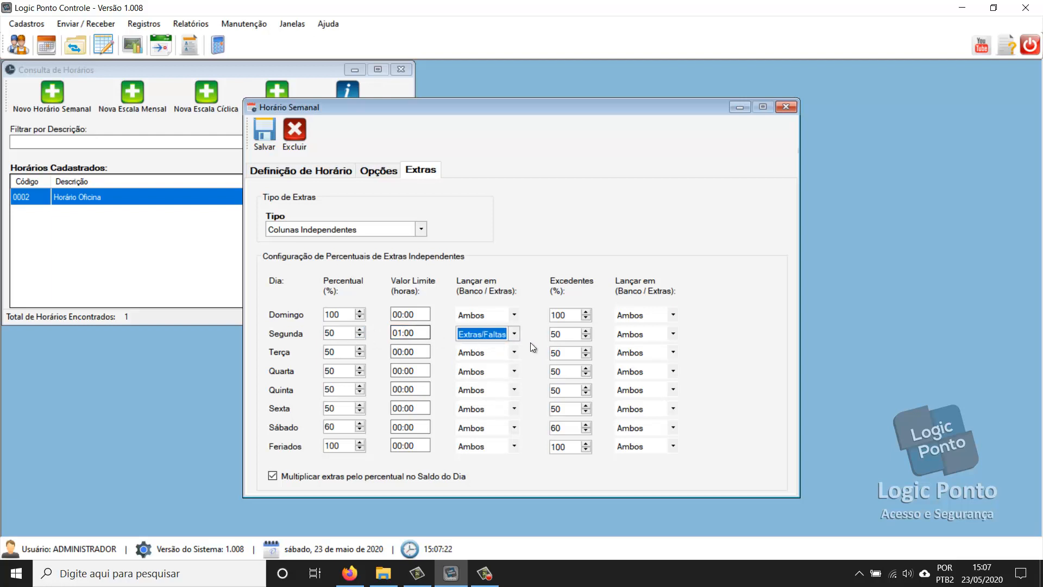
Set Segunda's Excedentes percentage to 70 and record those excess hours in Extras/Faltas.
{"action": "left_click", "coordinate": [572, 336]}
{"action": "double_click", "coordinate": [555, 335]}
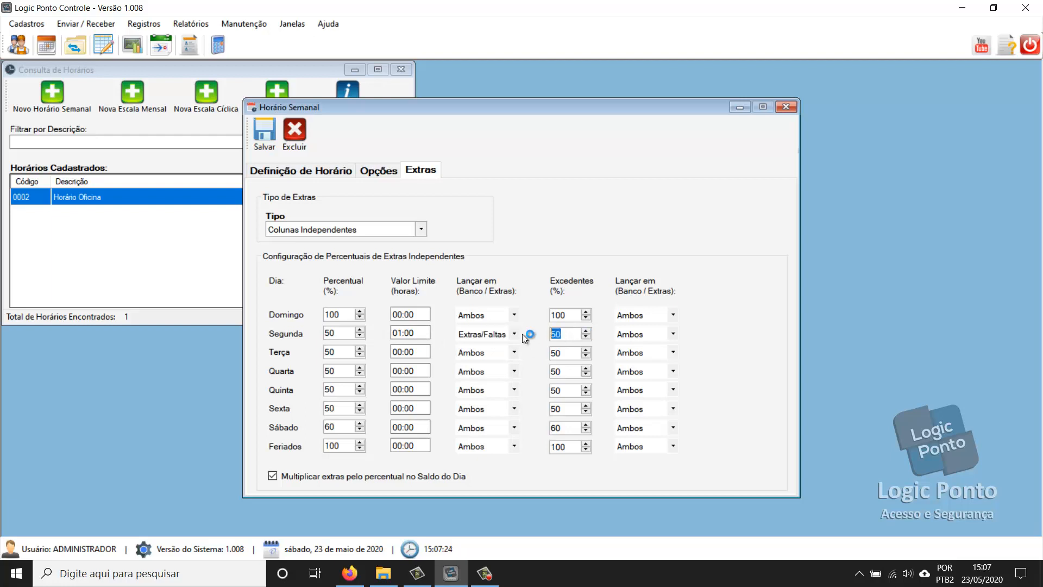
{"action": "type", "text": "70"}
{"action": "left_click", "coordinate": [673, 333]}
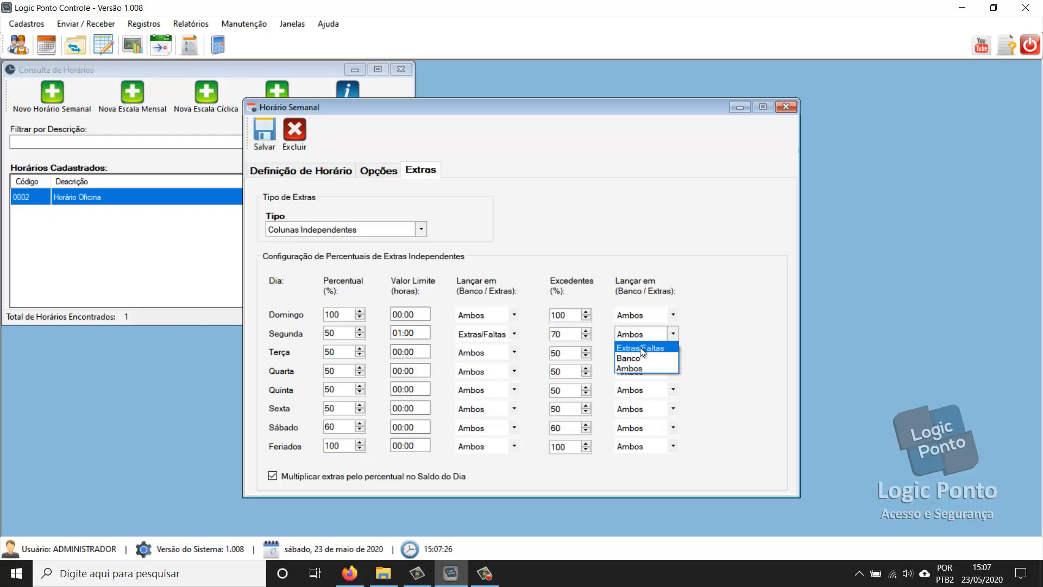
{"action": "left_click", "coordinate": [640, 347]}
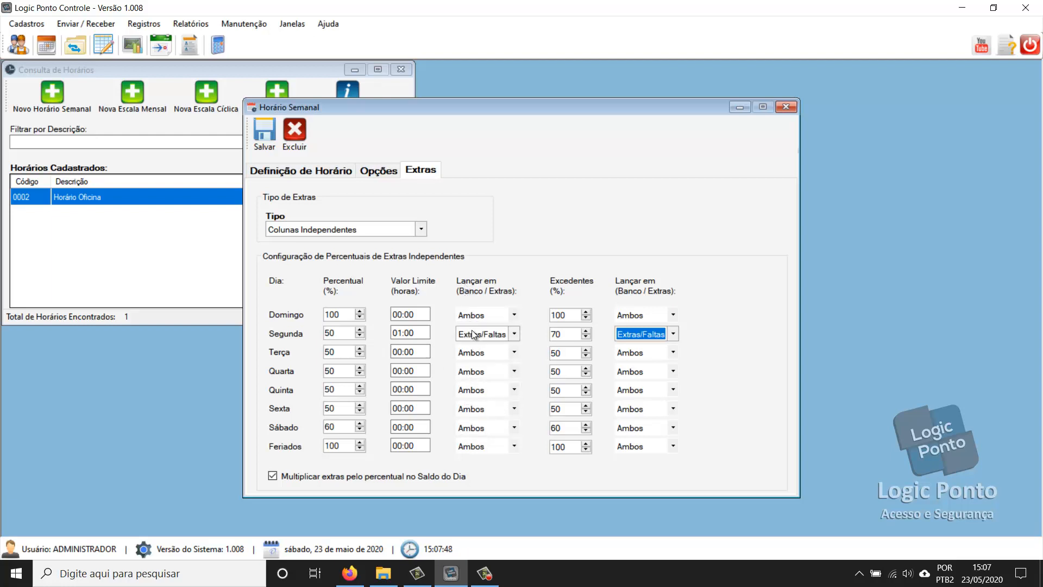
Try Extras/Faltas and Banco as Quarta's Lançar em option within the limit and return it to Ambos.
{"action": "left_click", "coordinate": [481, 371]}
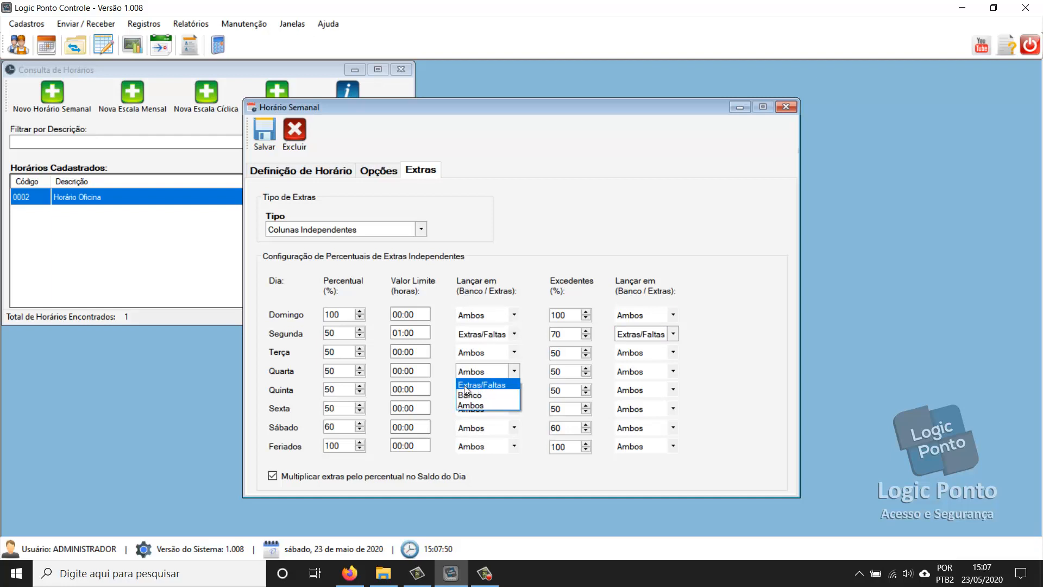
{"action": "left_click", "coordinate": [477, 383]}
{"action": "left_click", "coordinate": [474, 373]}
{"action": "left_click", "coordinate": [474, 395]}
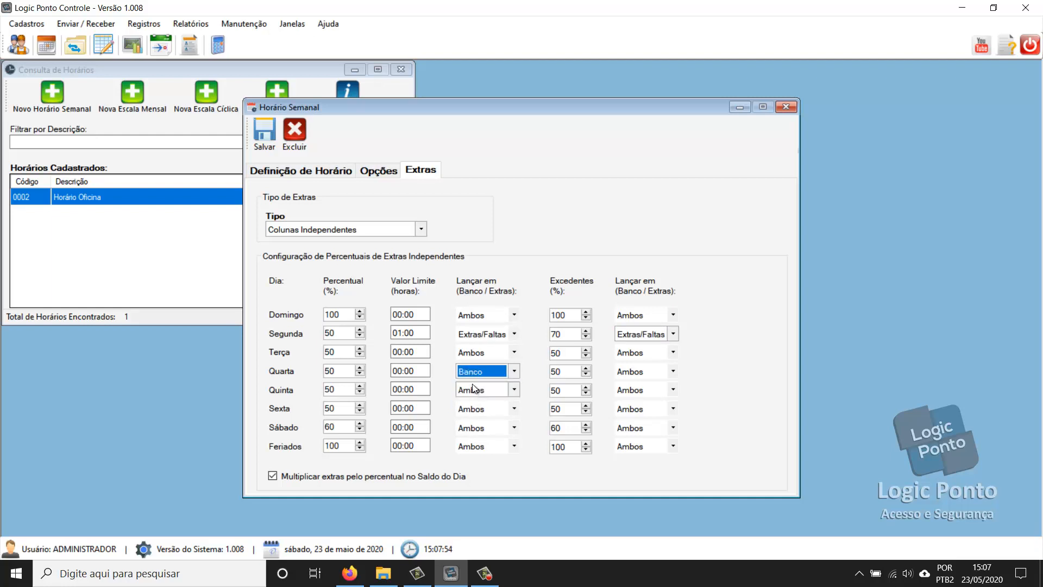
{"action": "left_click", "coordinate": [471, 377]}
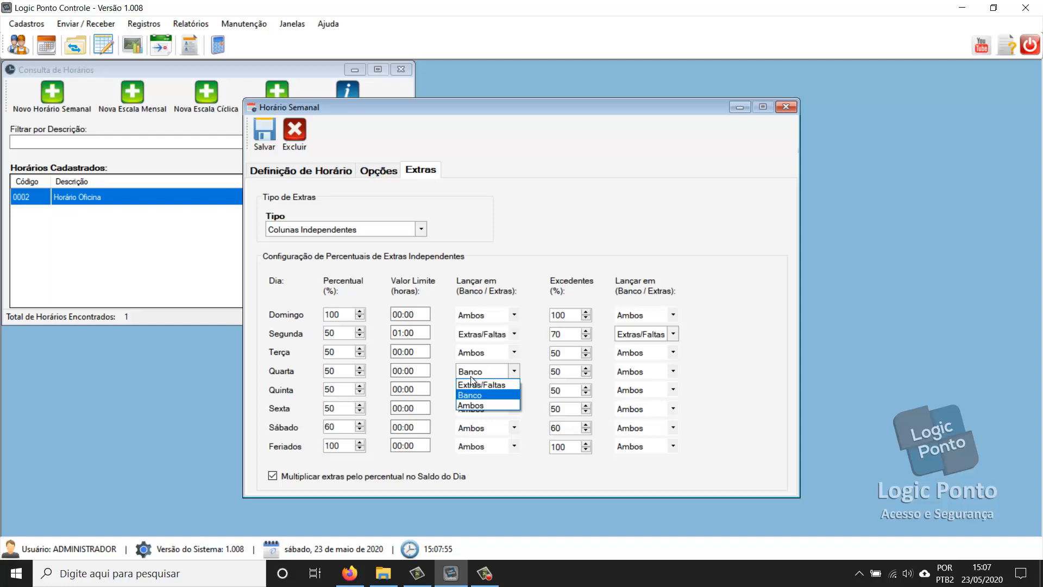
{"action": "left_click", "coordinate": [476, 404]}
{"action": "left_click", "coordinate": [471, 376]}
{"action": "left_click", "coordinate": [470, 375]}
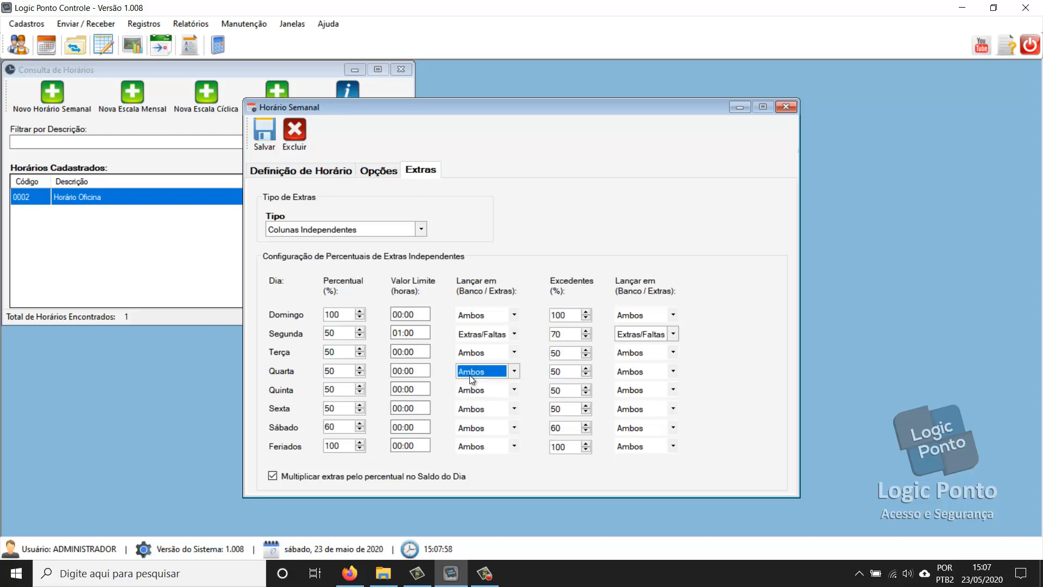
{"action": "left_click", "coordinate": [471, 374]}
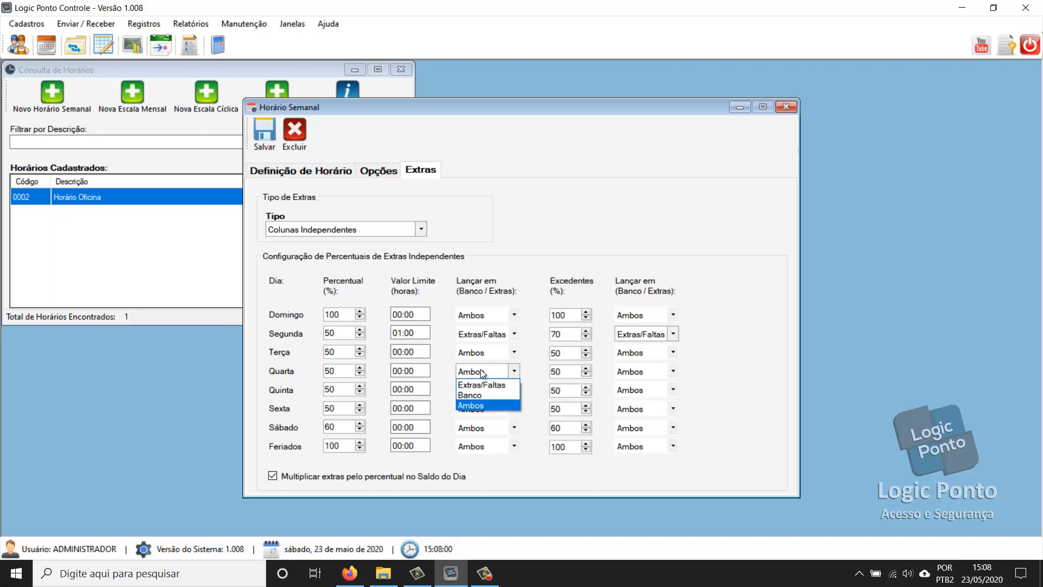
{"action": "left_click", "coordinate": [482, 375]}
Set Quinta's Valor Limite to 00:30 hours.
{"action": "left_click", "coordinate": [340, 389]}
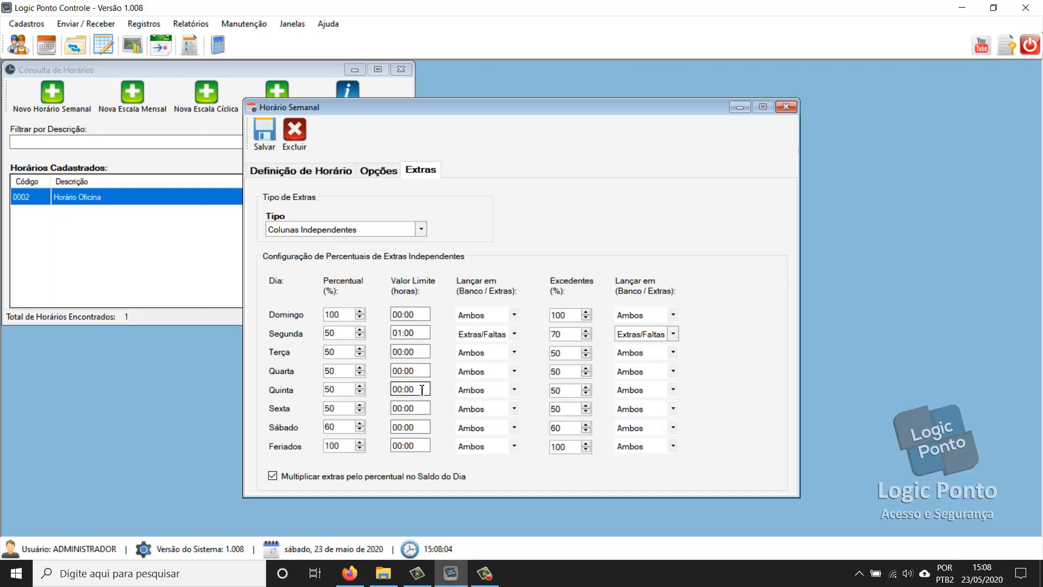
{"action": "left_click_drag", "start_coordinate": [422, 389], "coordinate": [391, 389]}
{"action": "left_click", "coordinate": [428, 390]}
{"action": "left_click_drag", "start_coordinate": [427, 390], "coordinate": [390, 390]}
{"action": "type", "text": "00"}
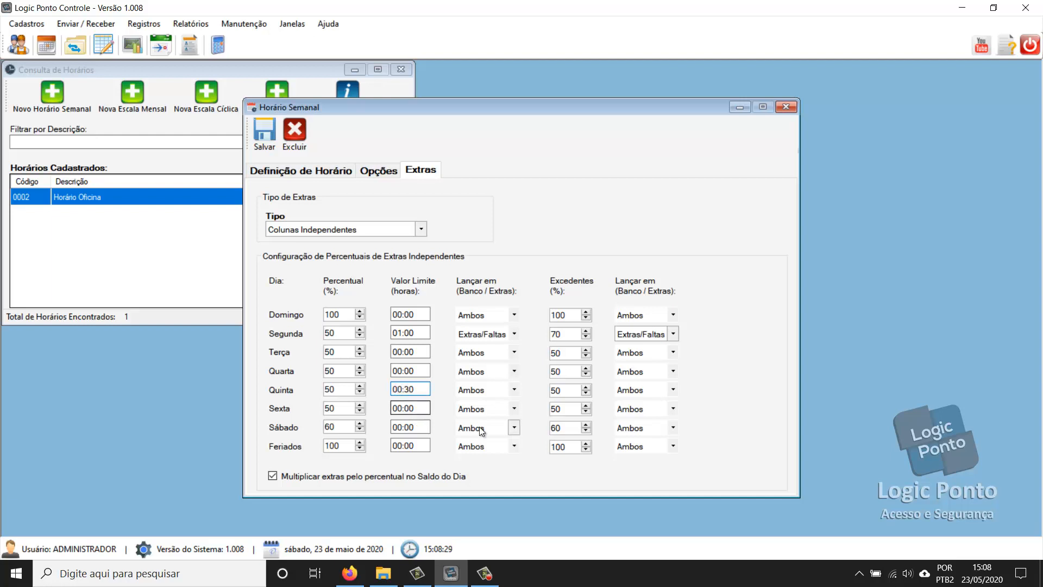
Record Quinta's extras within the limit in Banco and its excess hours in Extras/Faltas.
{"action": "left_click_drag", "start_coordinate": [417, 389], "coordinate": [395, 387]}
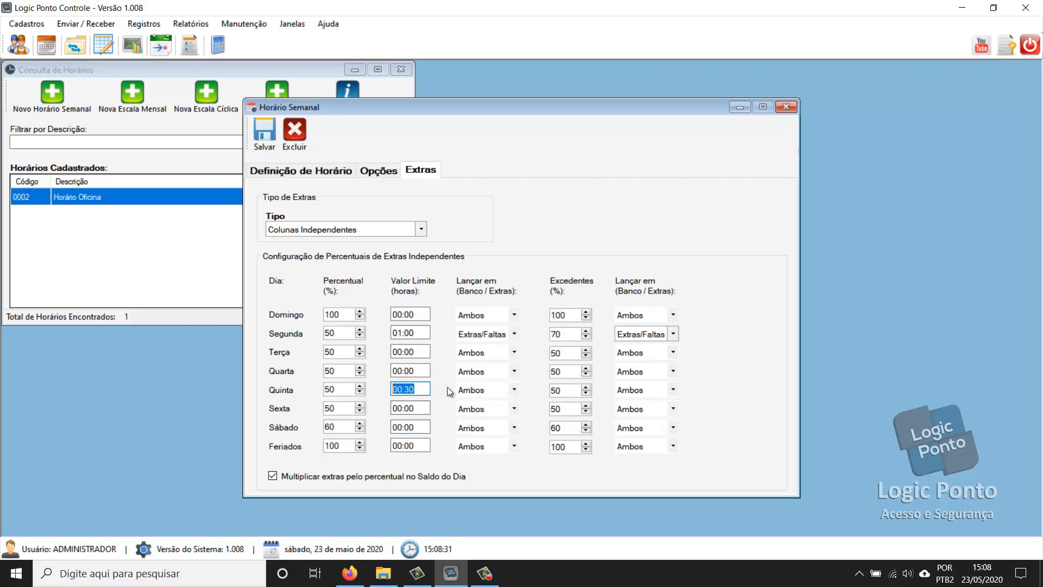
{"action": "left_click", "coordinate": [466, 390]}
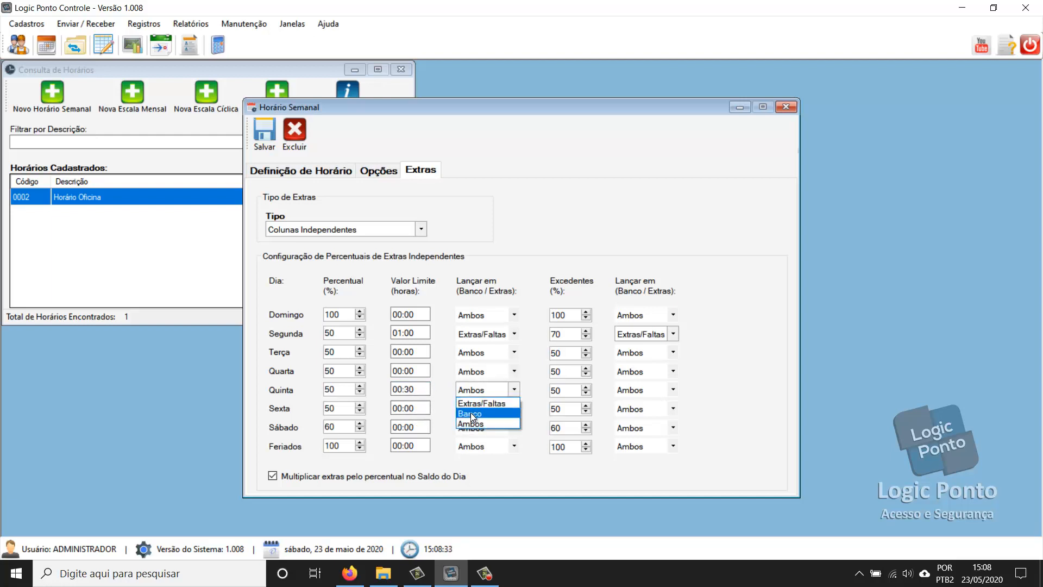
{"action": "left_click", "coordinate": [471, 414]}
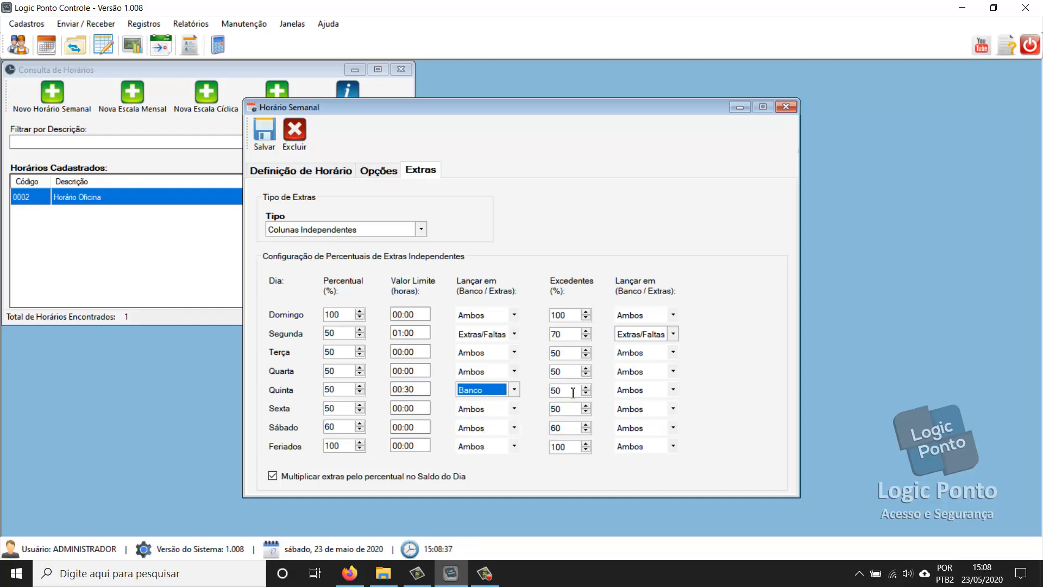
{"action": "left_click", "coordinate": [639, 390]}
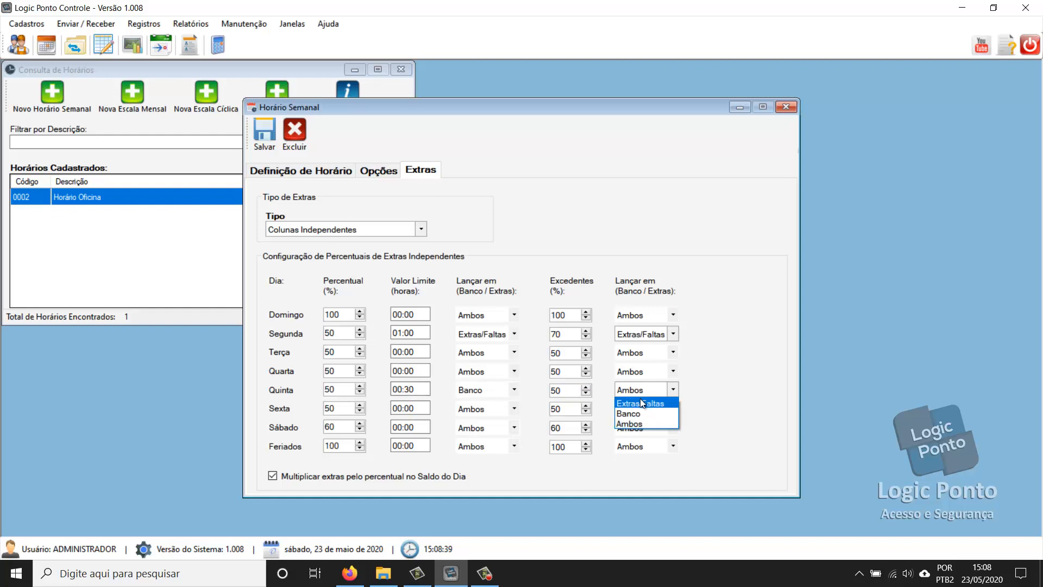
{"action": "left_click", "coordinate": [642, 403]}
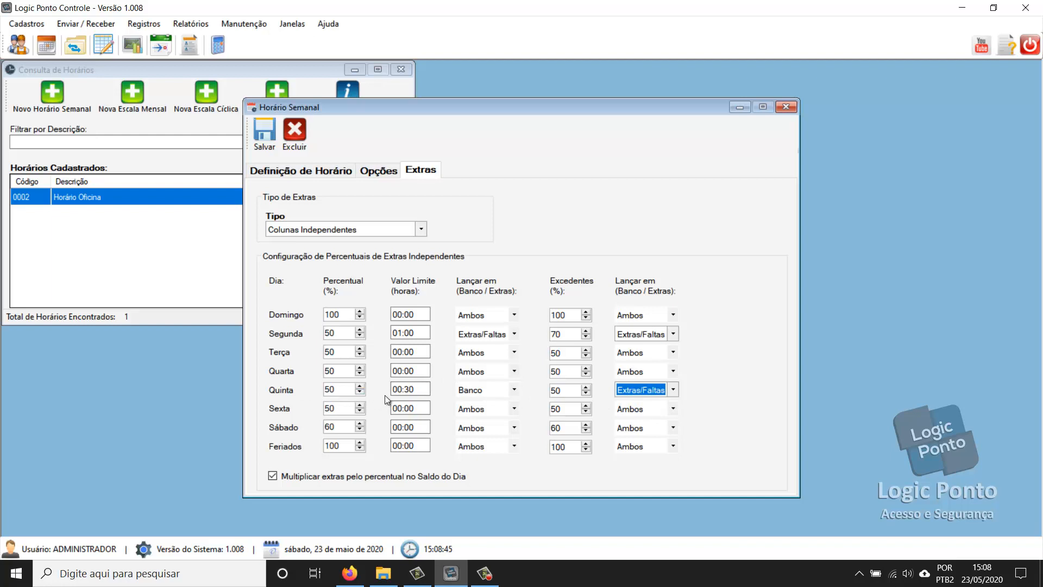
{"action": "left_click", "coordinate": [416, 389]}
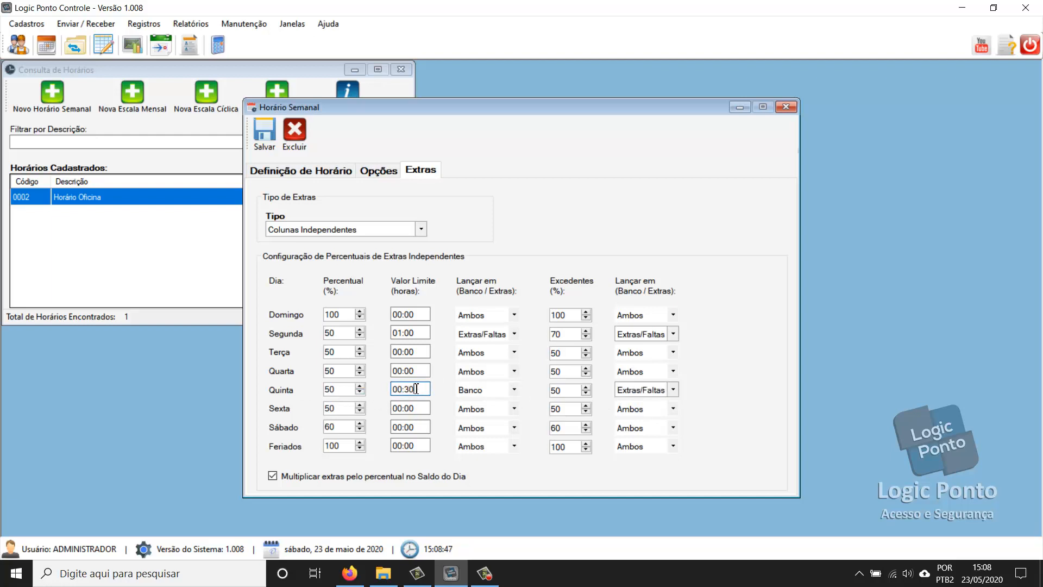
{"action": "left_click_drag", "start_coordinate": [416, 389], "coordinate": [389, 388]}
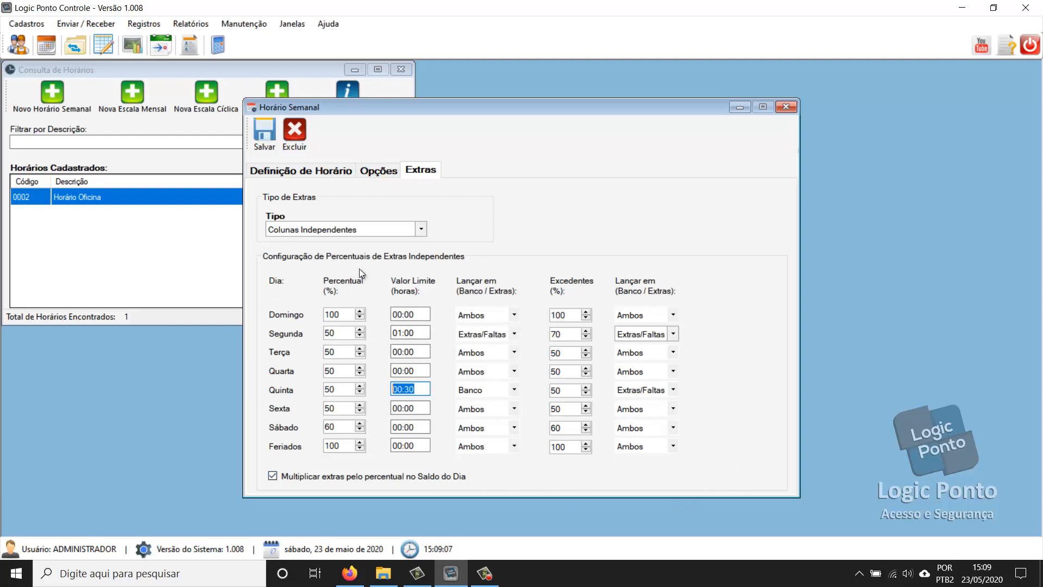
Switch the extras type between Coluna Única (padrão) and Colunas Independentes, ending on Coluna Única (padrão).
{"action": "left_click", "coordinate": [348, 231]}
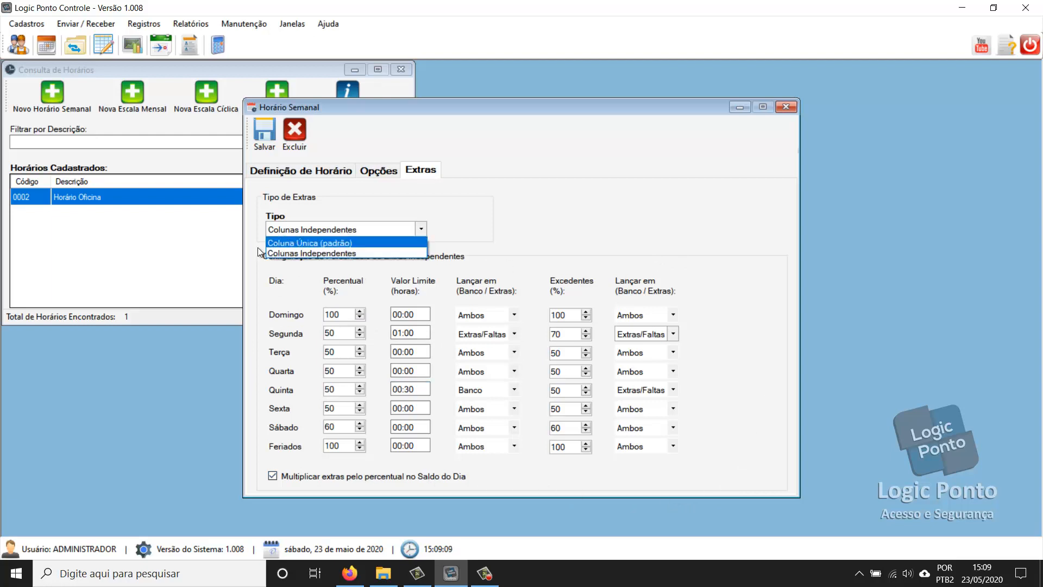
{"action": "left_click", "coordinate": [291, 241]}
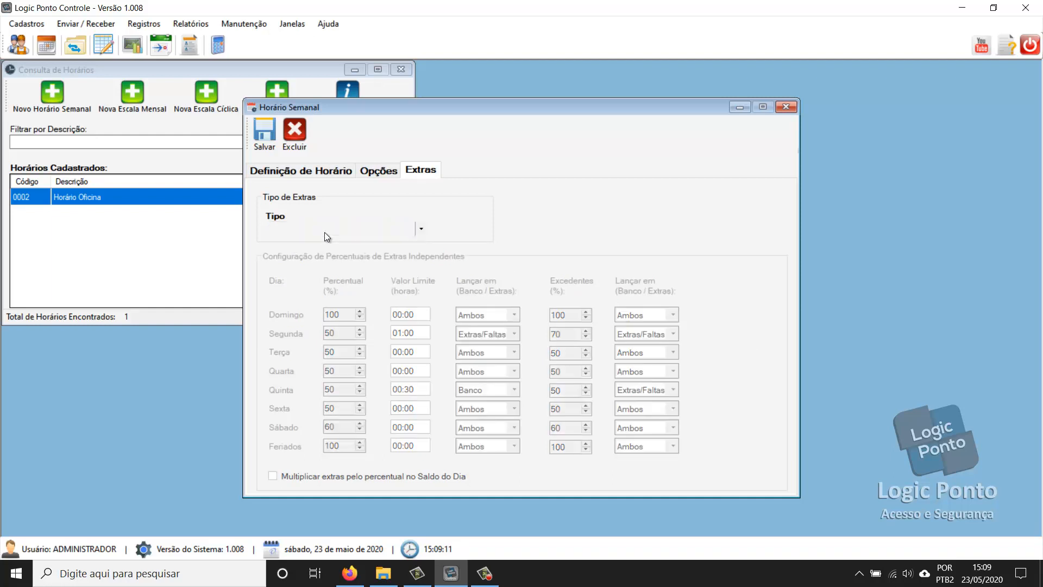
{"action": "left_click", "coordinate": [391, 229]}
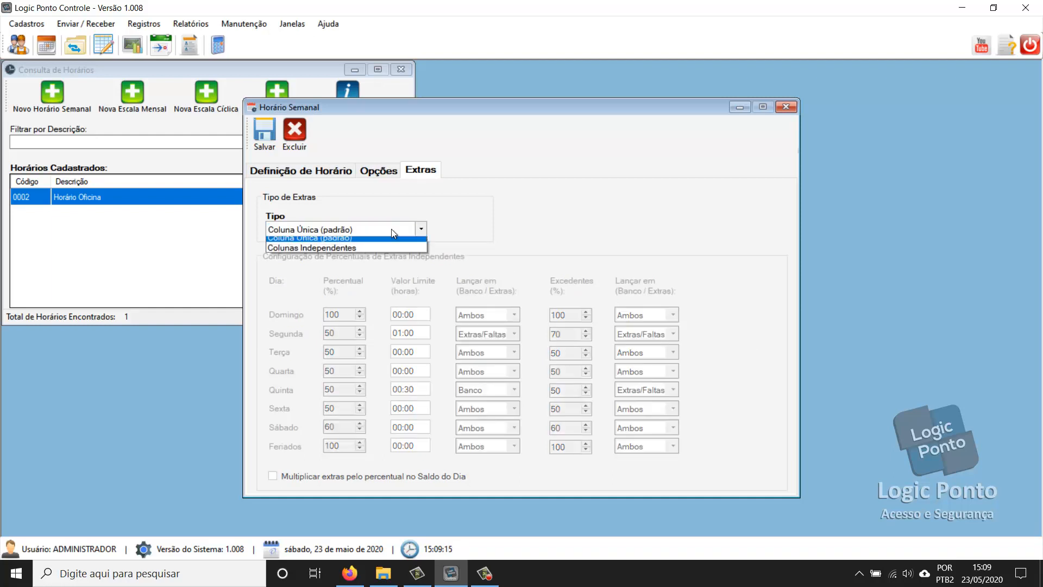
{"action": "left_click", "coordinate": [291, 253]}
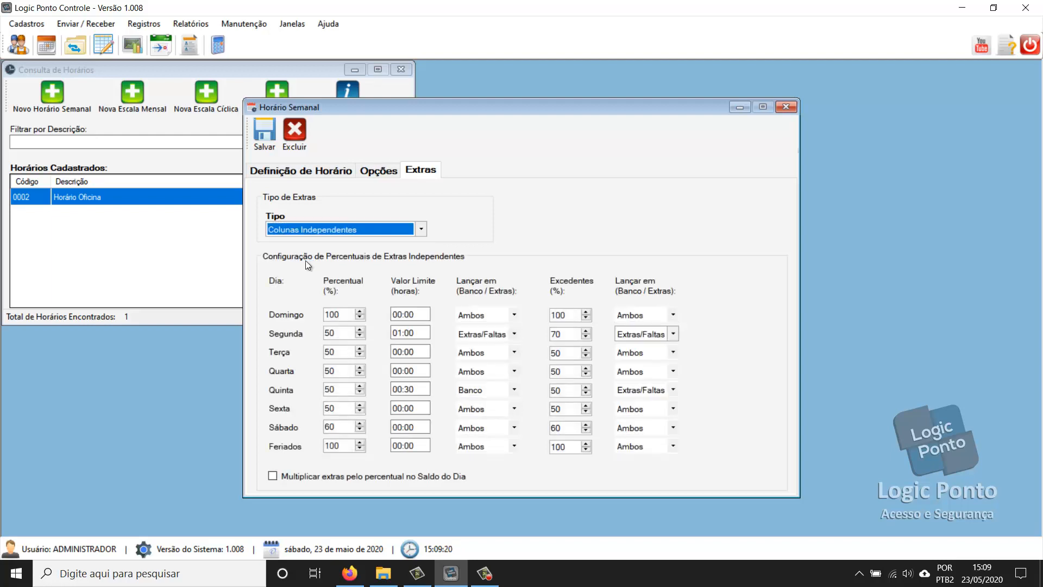
{"action": "double_click", "coordinate": [356, 314]}
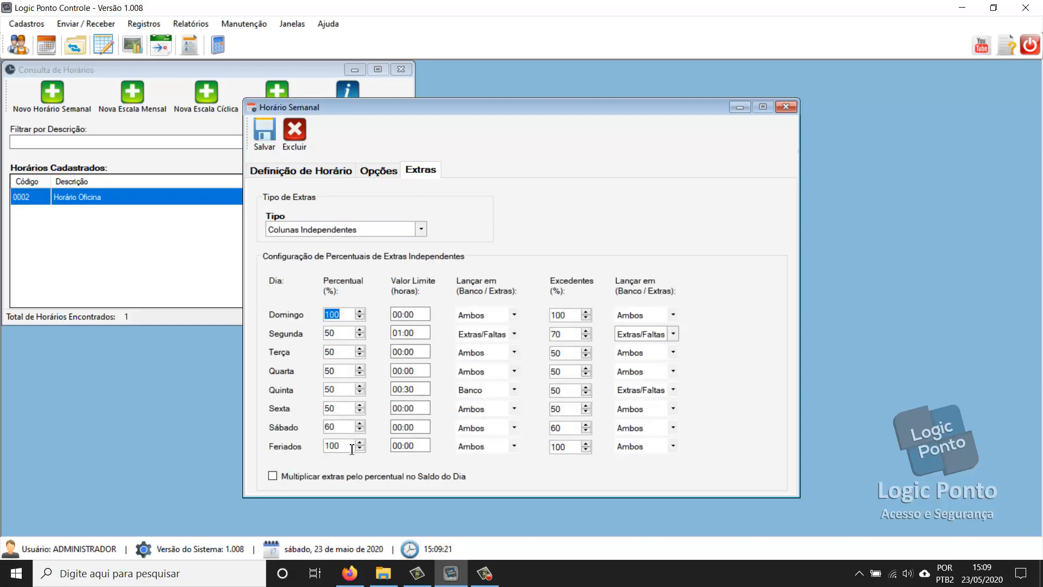
{"action": "left_click", "coordinate": [336, 232]}
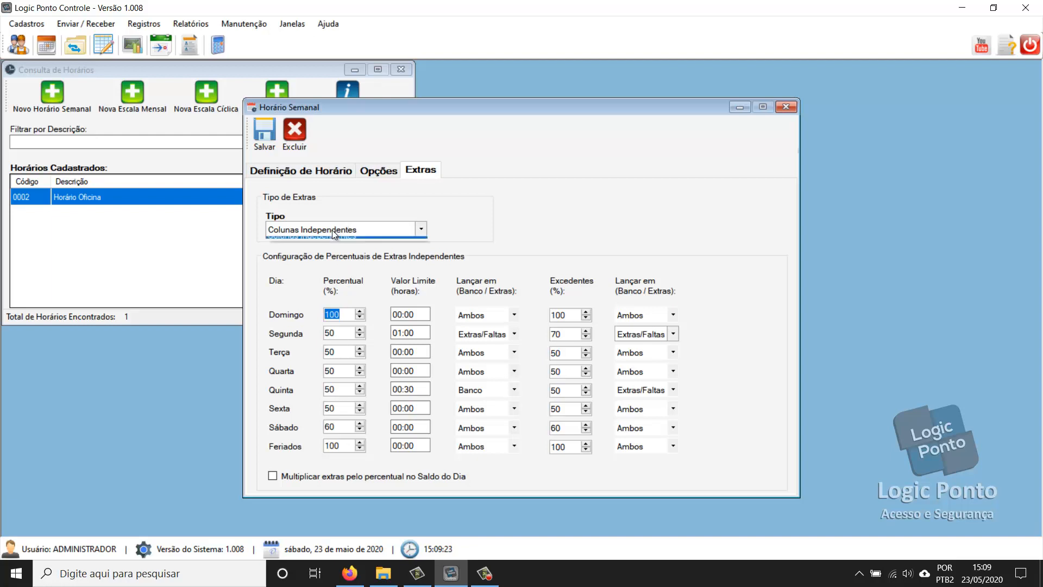
{"action": "left_click", "coordinate": [279, 243]}
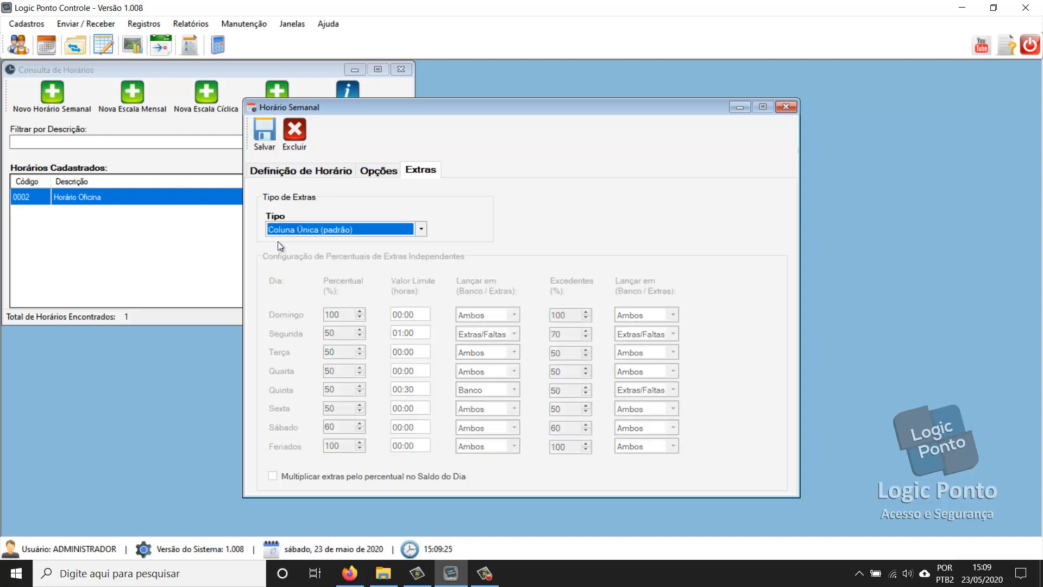
Review the weekly schedule's calculation options, extras settings and daily entry and exit times before saving.
{"action": "left_click", "coordinate": [379, 171]}
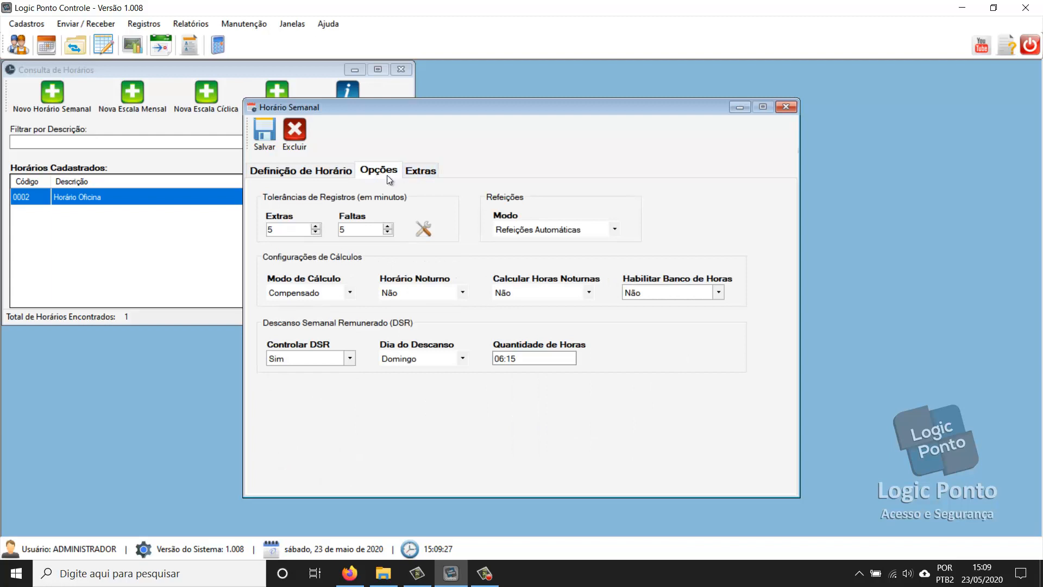
{"action": "left_click", "coordinate": [414, 172]}
{"action": "left_click", "coordinate": [380, 175]}
{"action": "left_click", "coordinate": [414, 171]}
{"action": "left_click", "coordinate": [375, 172]}
{"action": "left_click", "coordinate": [419, 170]}
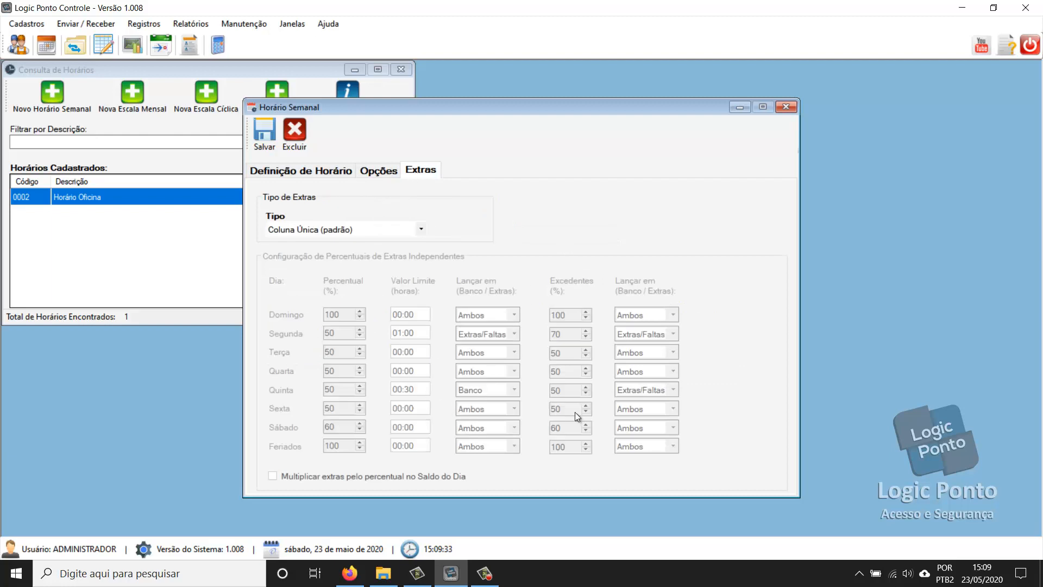
{"action": "left_click", "coordinate": [376, 171]}
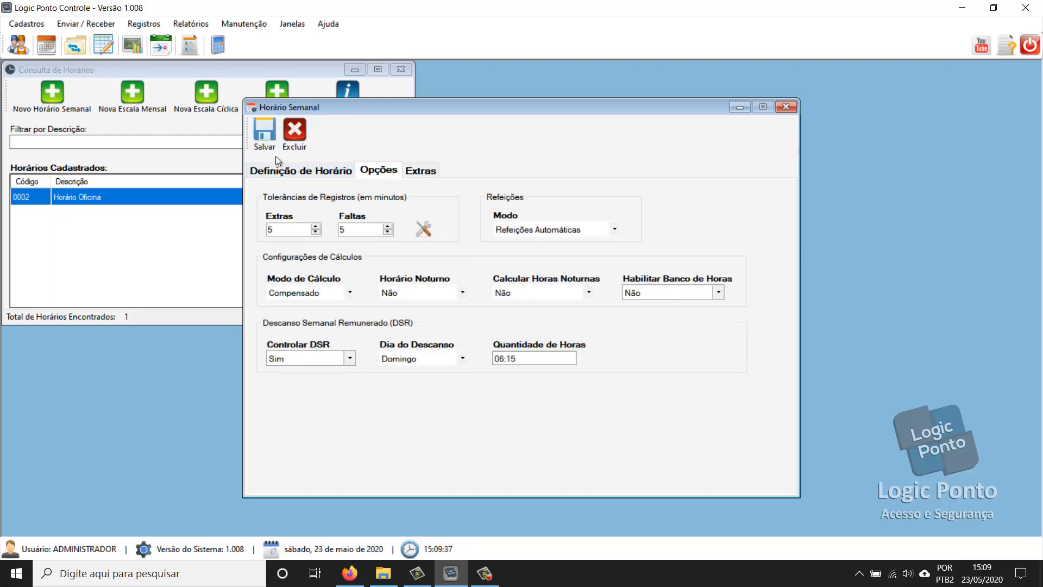
{"action": "left_click", "coordinate": [281, 171]}
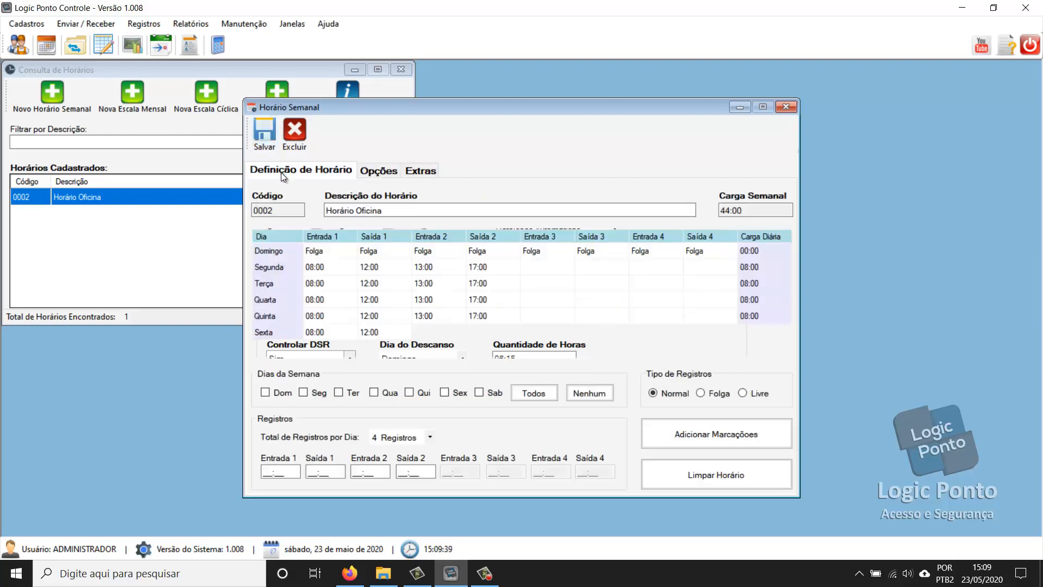
Save the data of the weekly schedule Horário Oficina and answer the save confirmation.
{"action": "left_click", "coordinate": [267, 145]}
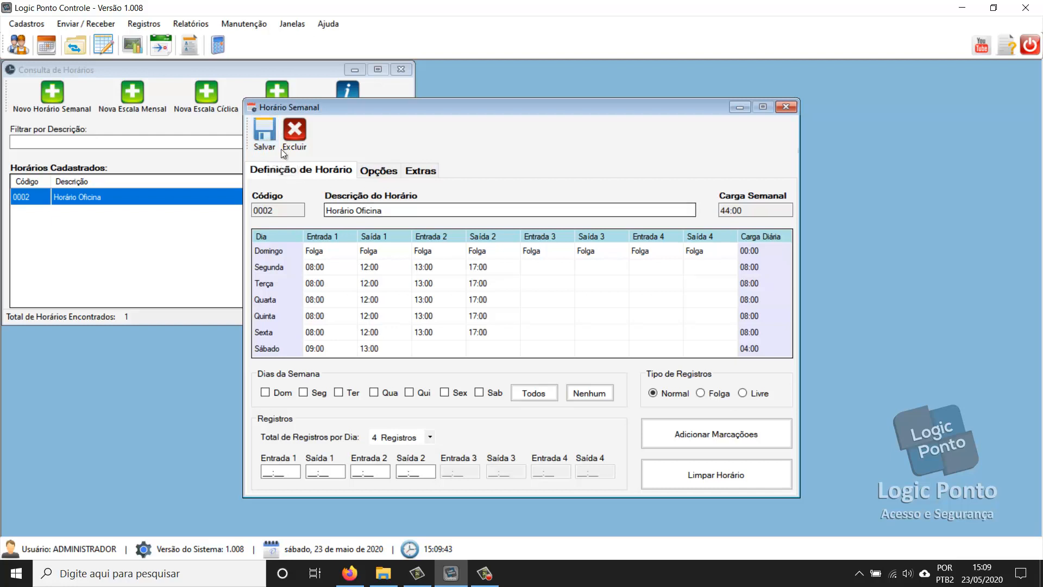
{"action": "left_click", "coordinate": [263, 139]}
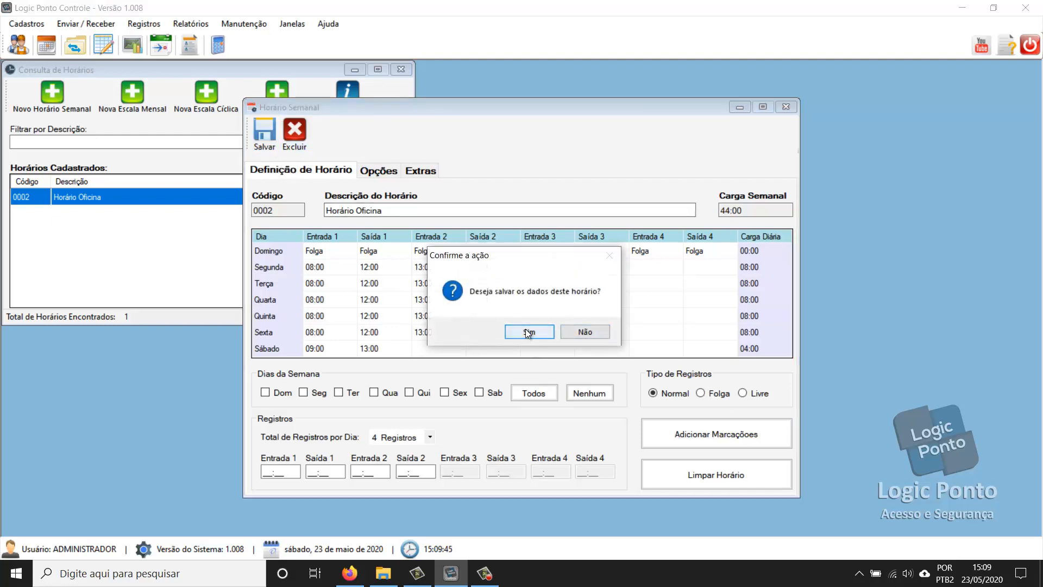
{"action": "left_click", "coordinate": [527, 332]}
{"action": "left_click", "coordinate": [574, 333]}
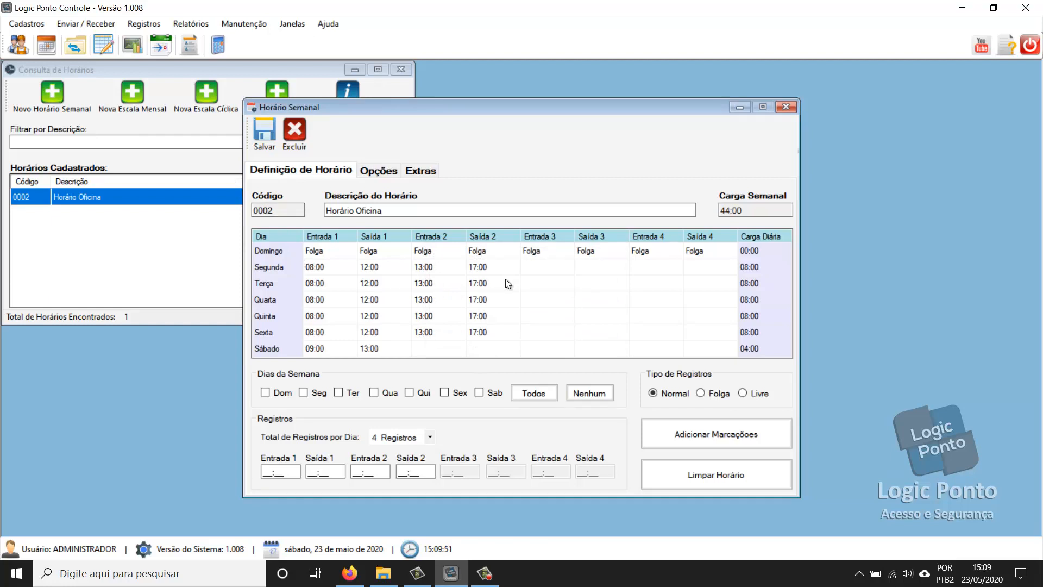
Recheck the schedule's general options and extras settings, and move its window clear of the Consulta de Horários commands.
{"action": "left_click", "coordinate": [373, 173]}
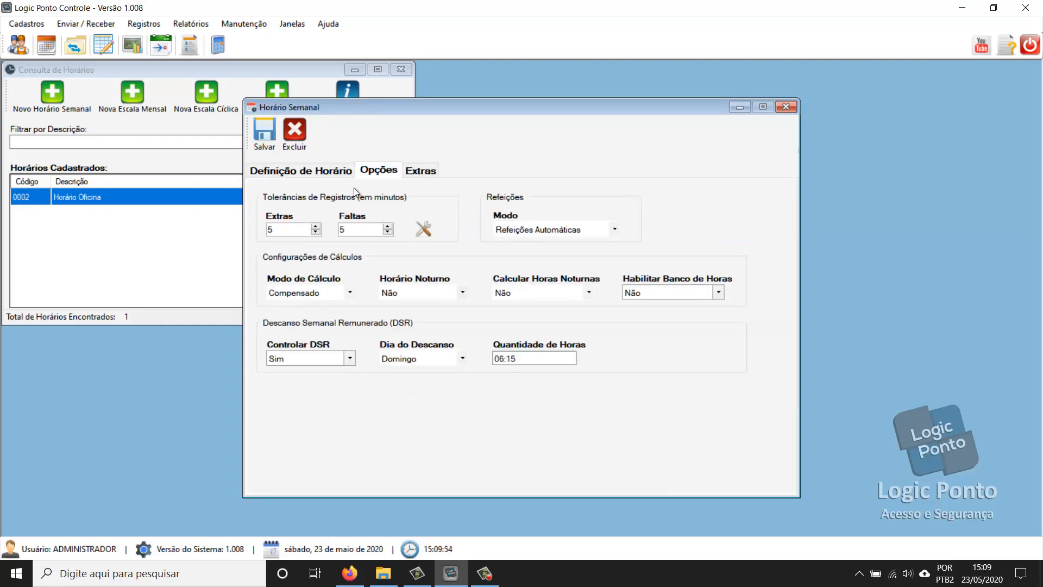
{"action": "left_click", "coordinate": [417, 174]}
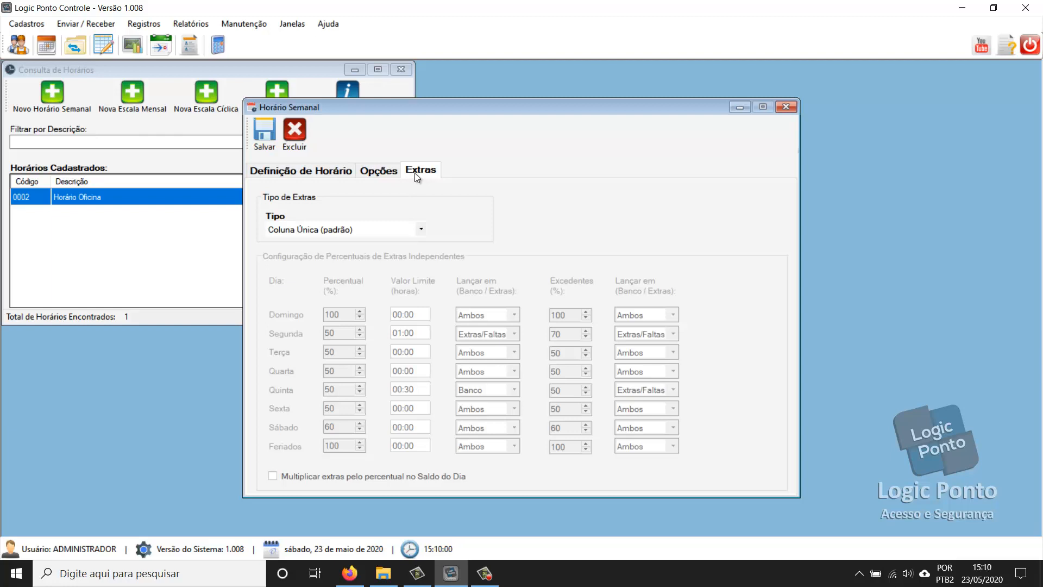
{"action": "left_click_drag", "start_coordinate": [416, 106], "coordinate": [413, 174]}
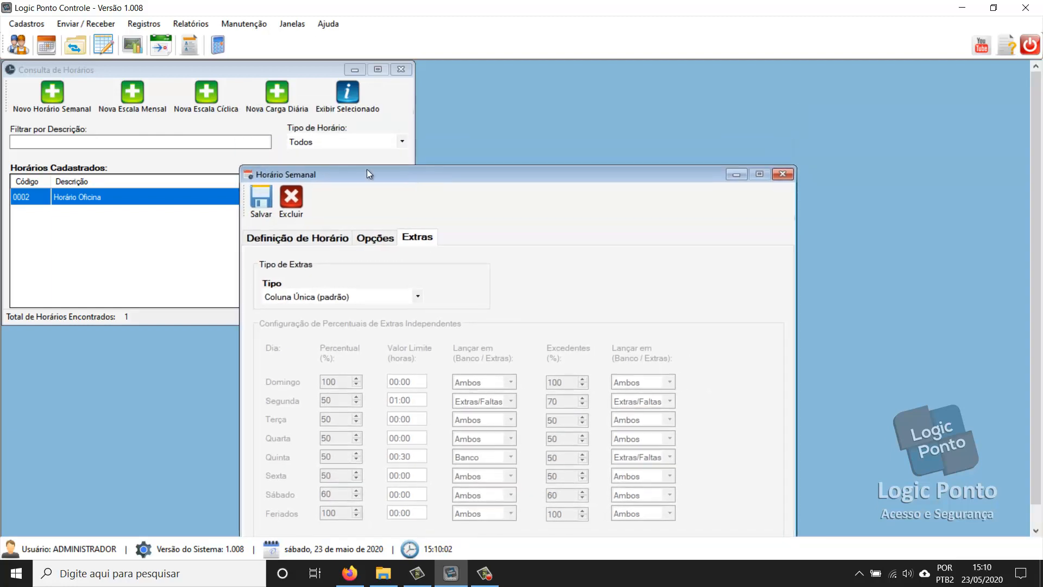